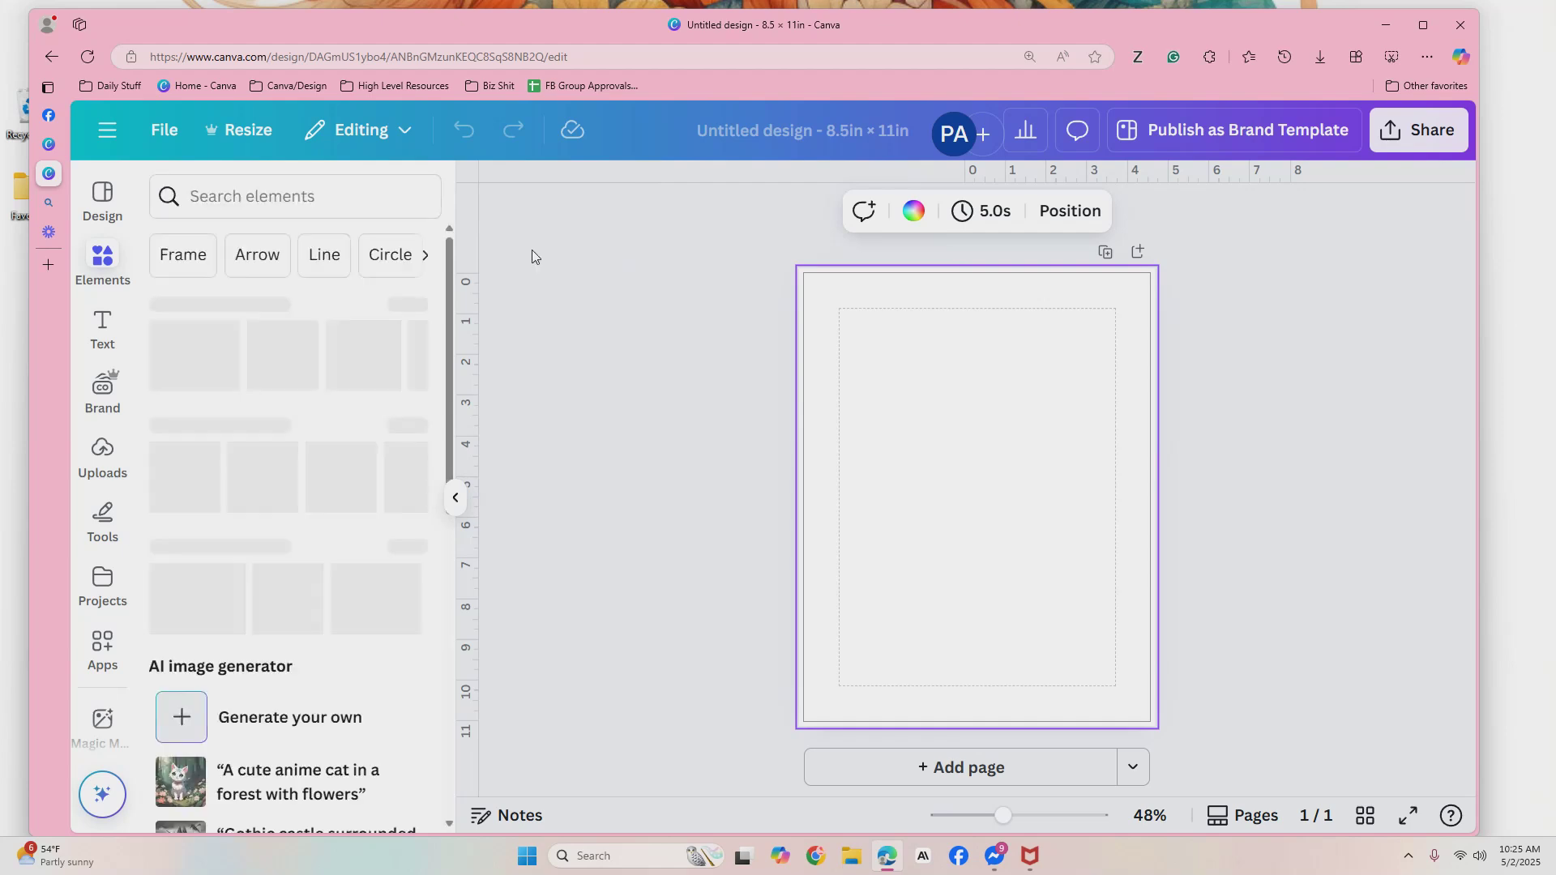
Step: Add a plain solid line from the Line elements and stretch it from margin to margin, about 2.15 in below the page's upper edge
click(306, 270)
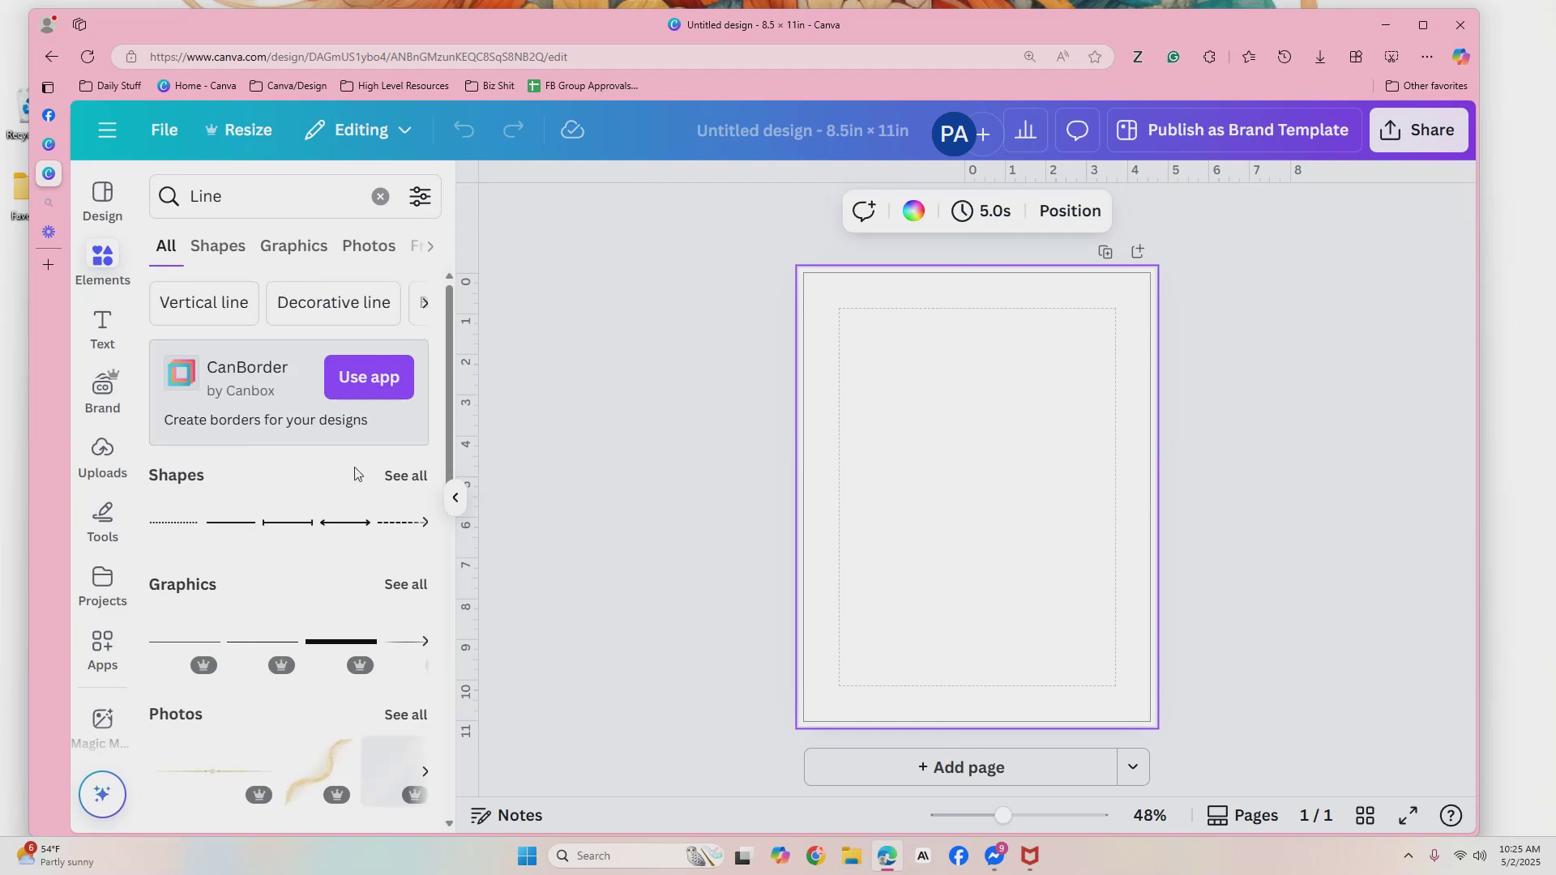
click(241, 512)
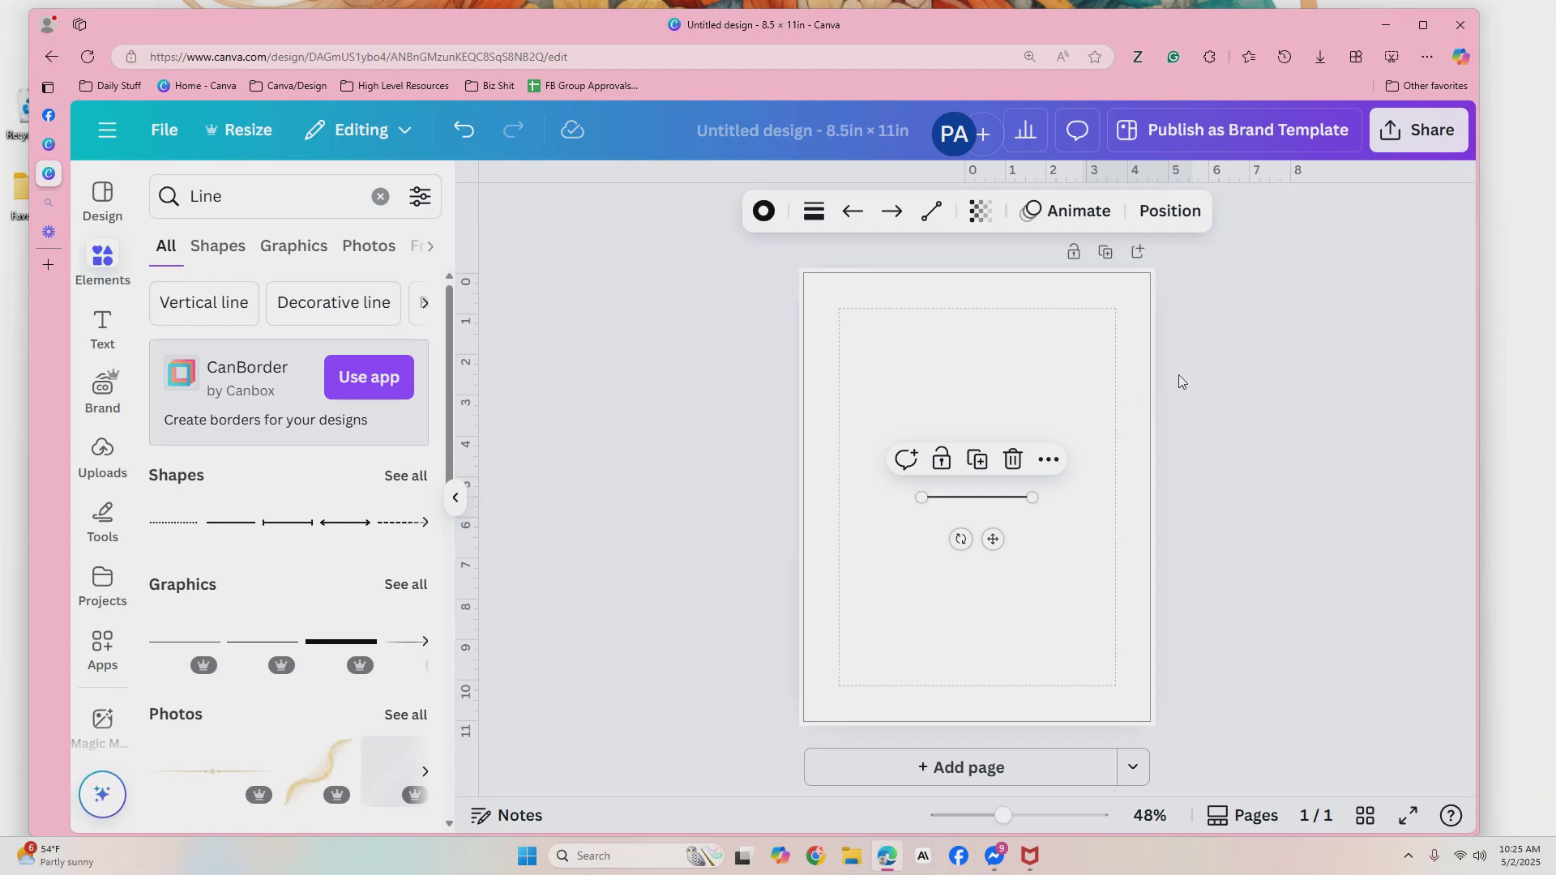
drag(993, 498, 928, 361)
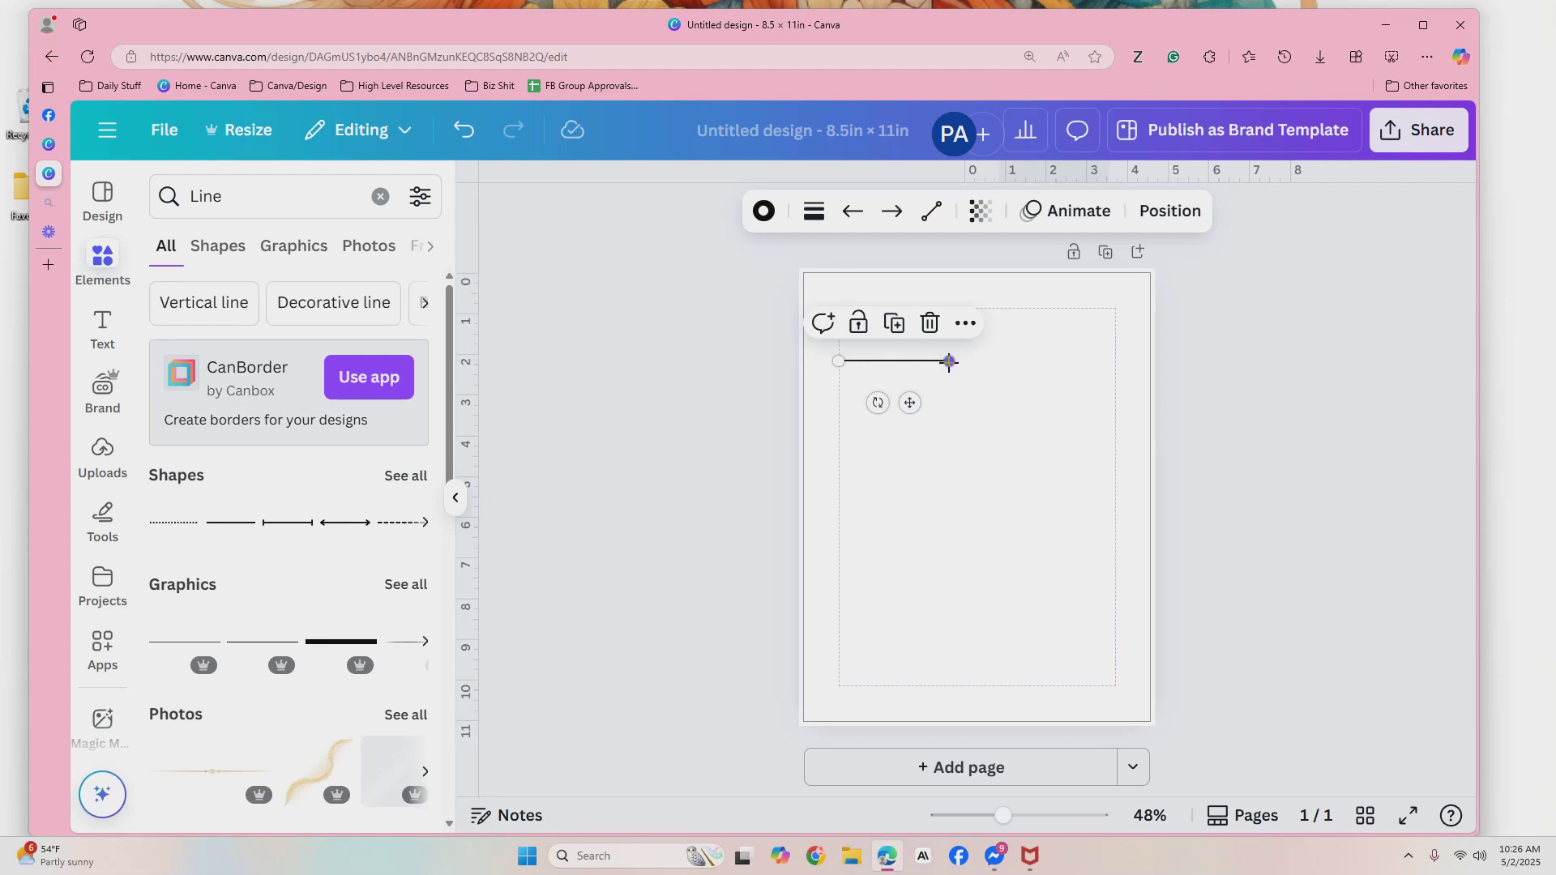
drag(949, 362, 1115, 360)
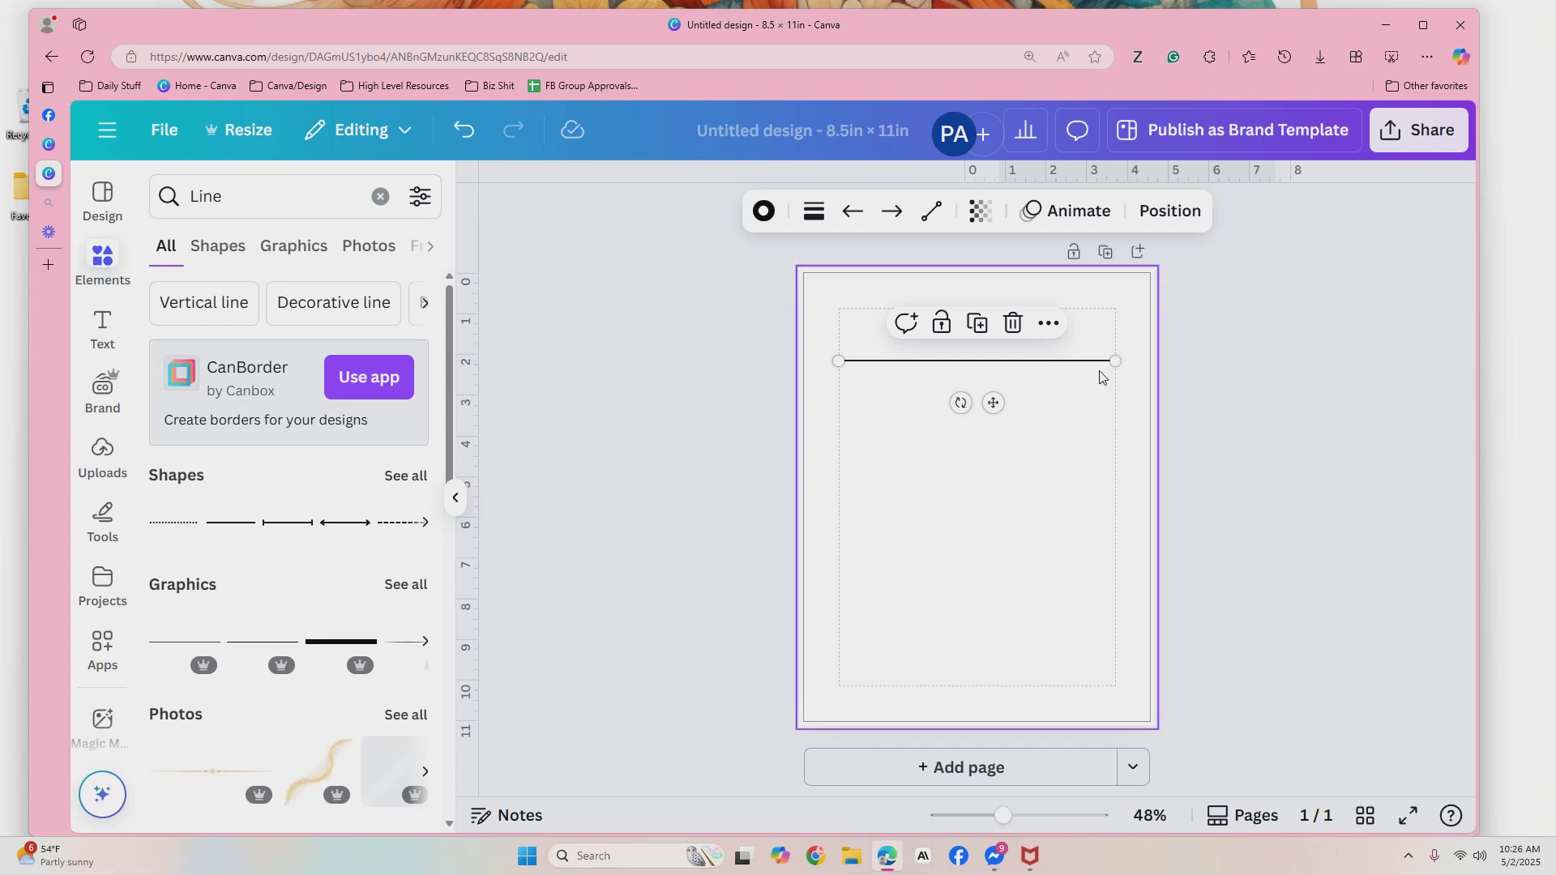
click(1163, 215)
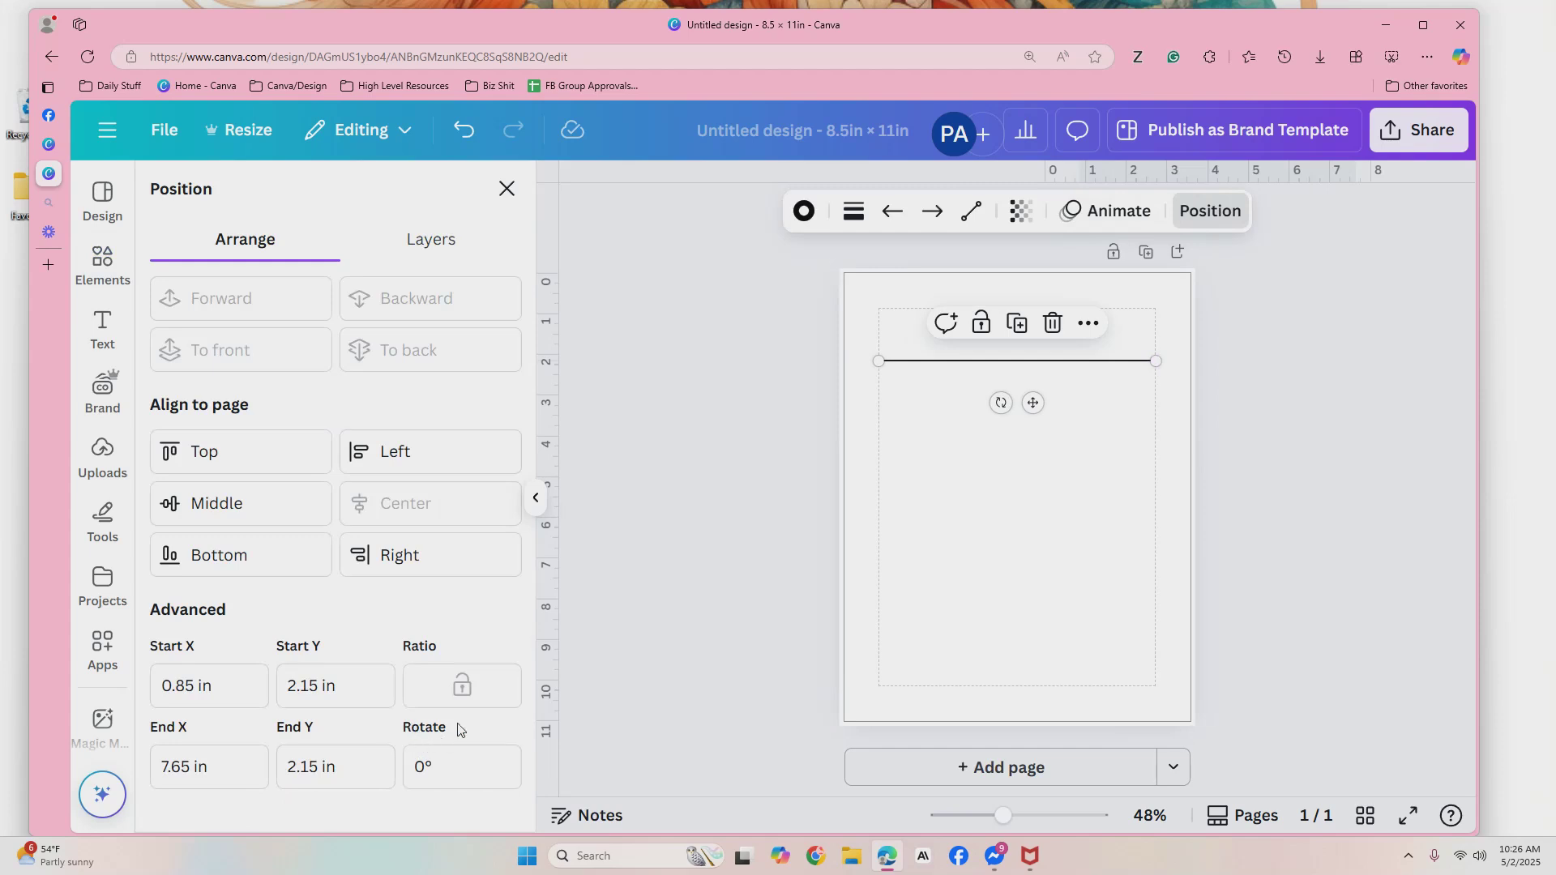
click(928, 497)
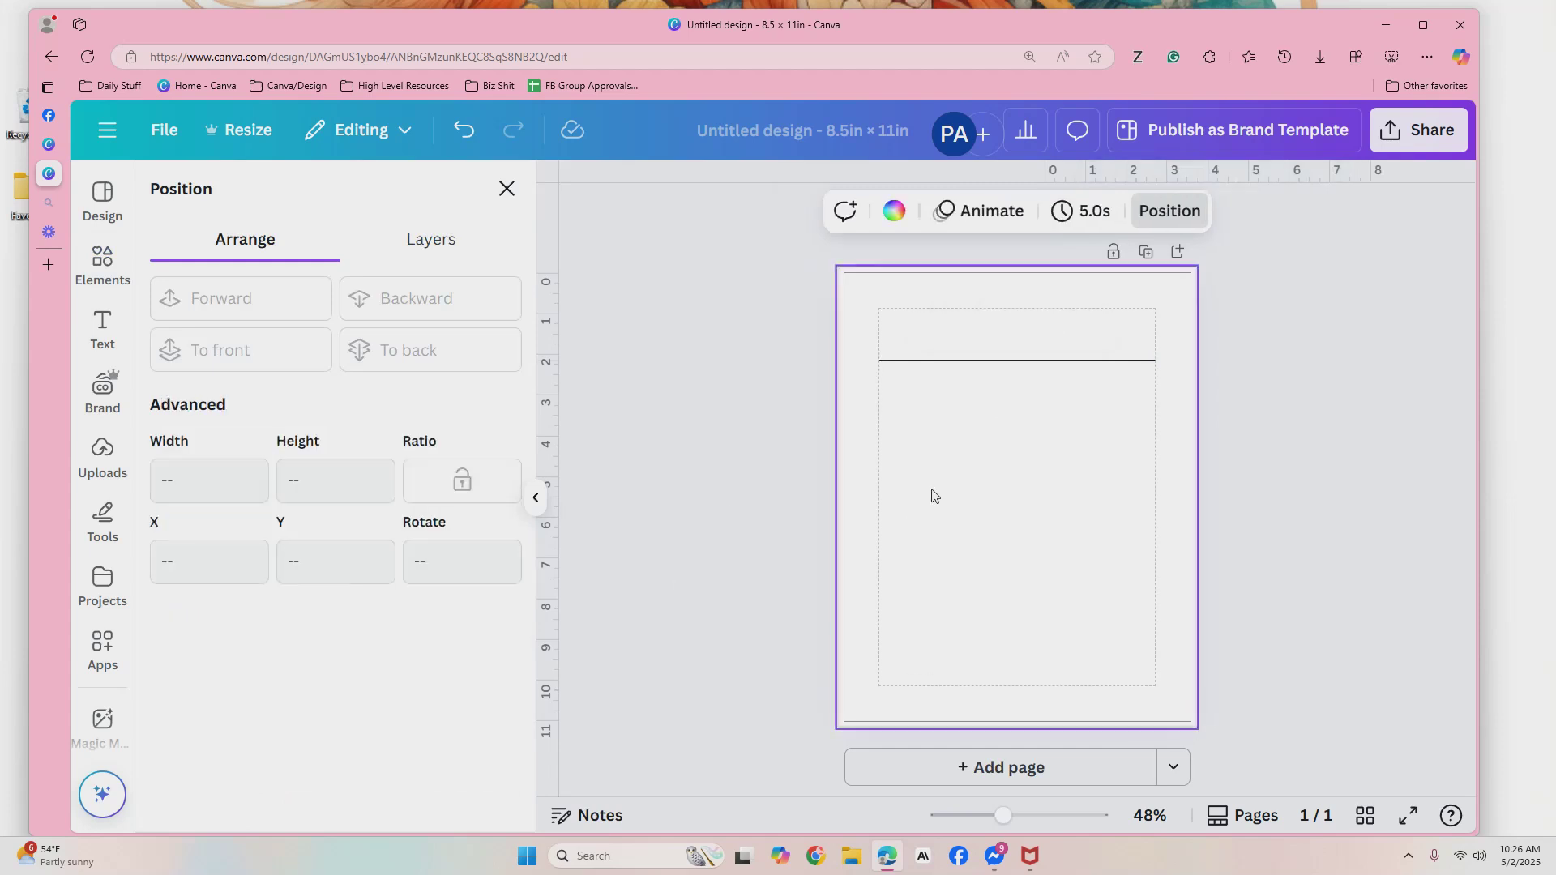
Step: Try the dashed and dotted styles and rounded end points on the line, returning to solid with rounding off
click(968, 362)
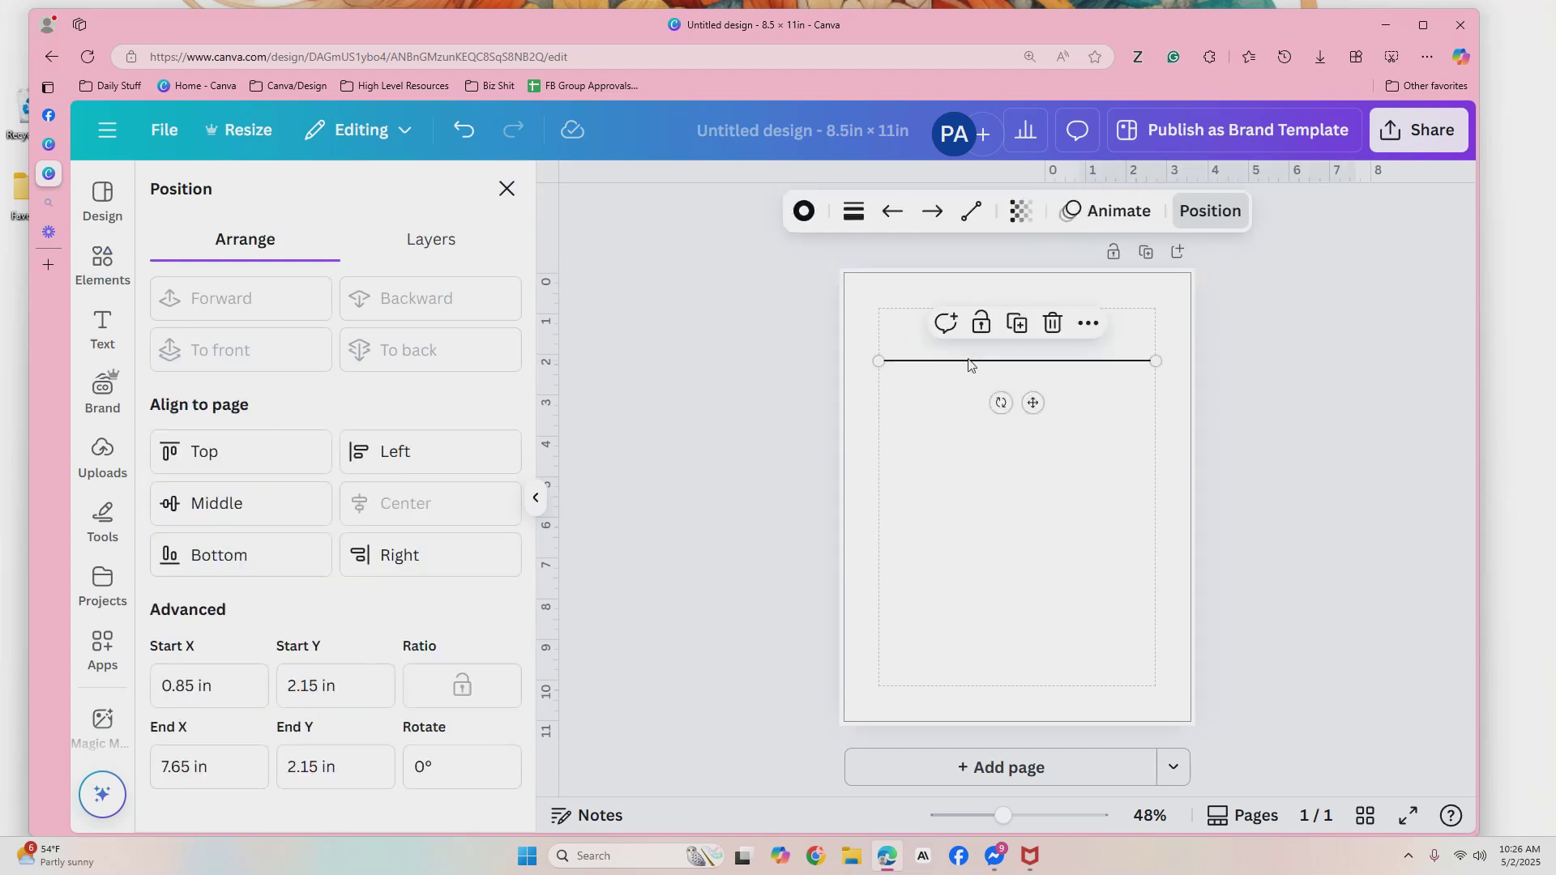
click(854, 212)
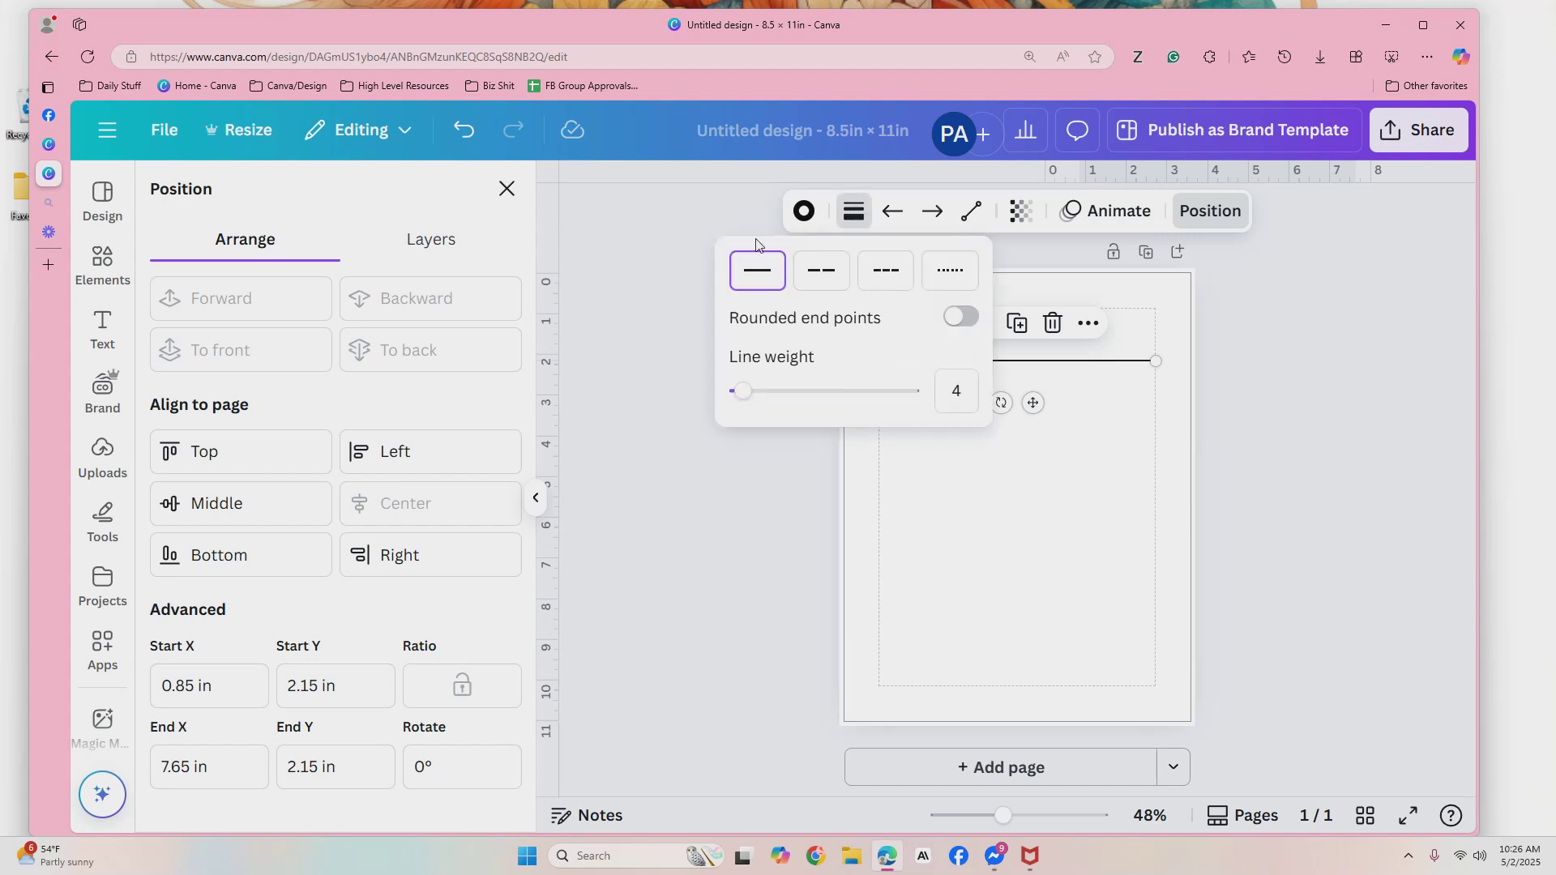
click(827, 283)
click(876, 284)
click(936, 280)
click(769, 277)
click(958, 320)
click(957, 320)
Step: Try line weights of .05, 2, .65 and 8 on the horizontal line
click(959, 390)
double_click(966, 392)
text(.05)
key(Return)
click(971, 391)
text(2)
key(Return)
click(959, 388)
text(.)
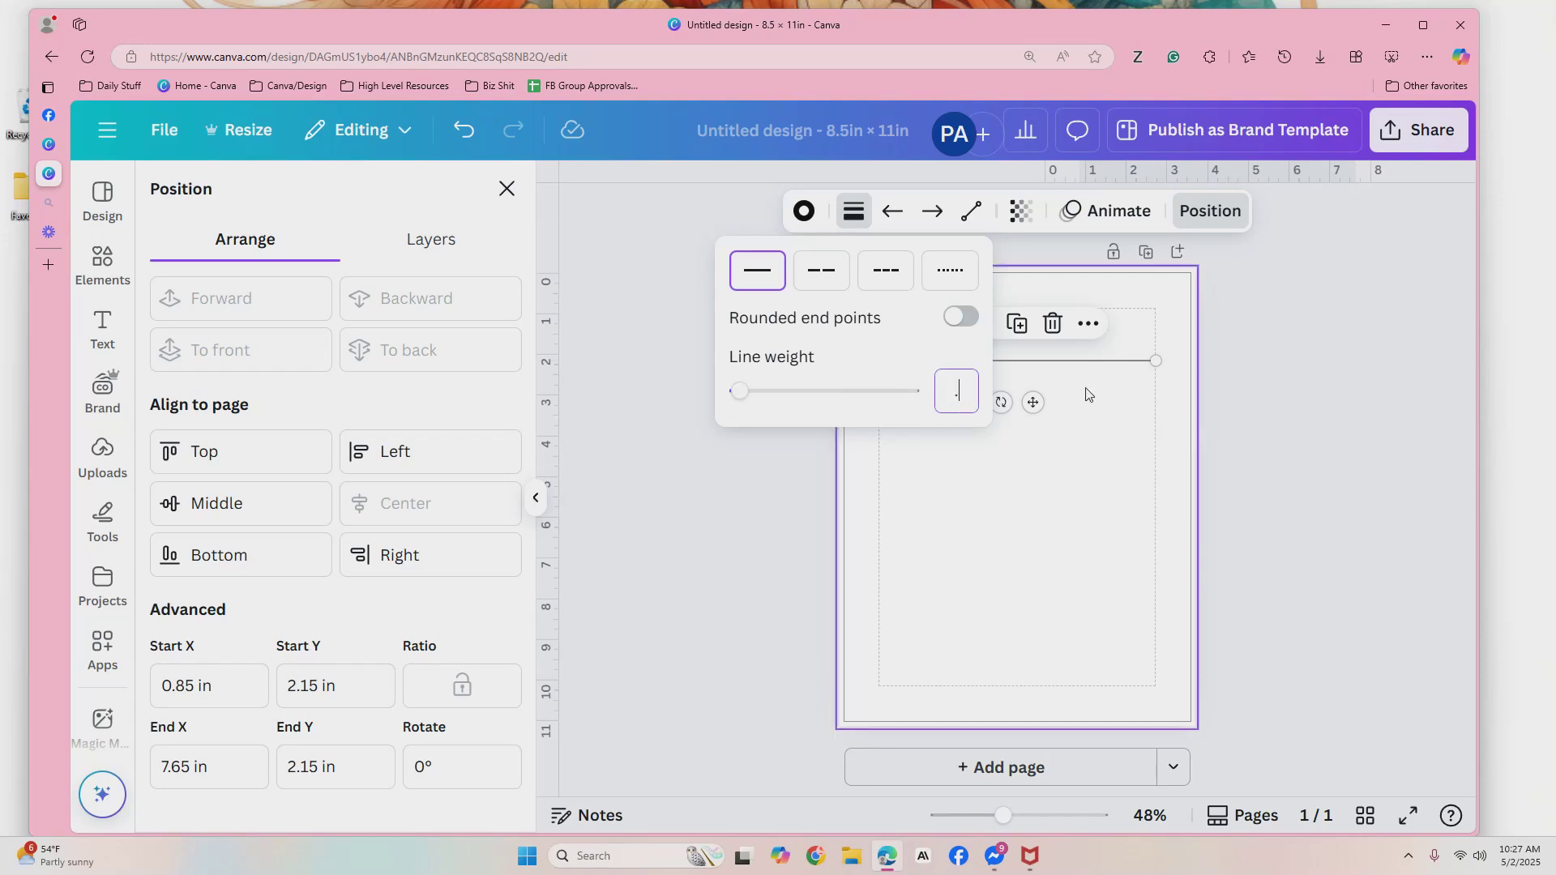
text(65)
key(Return)
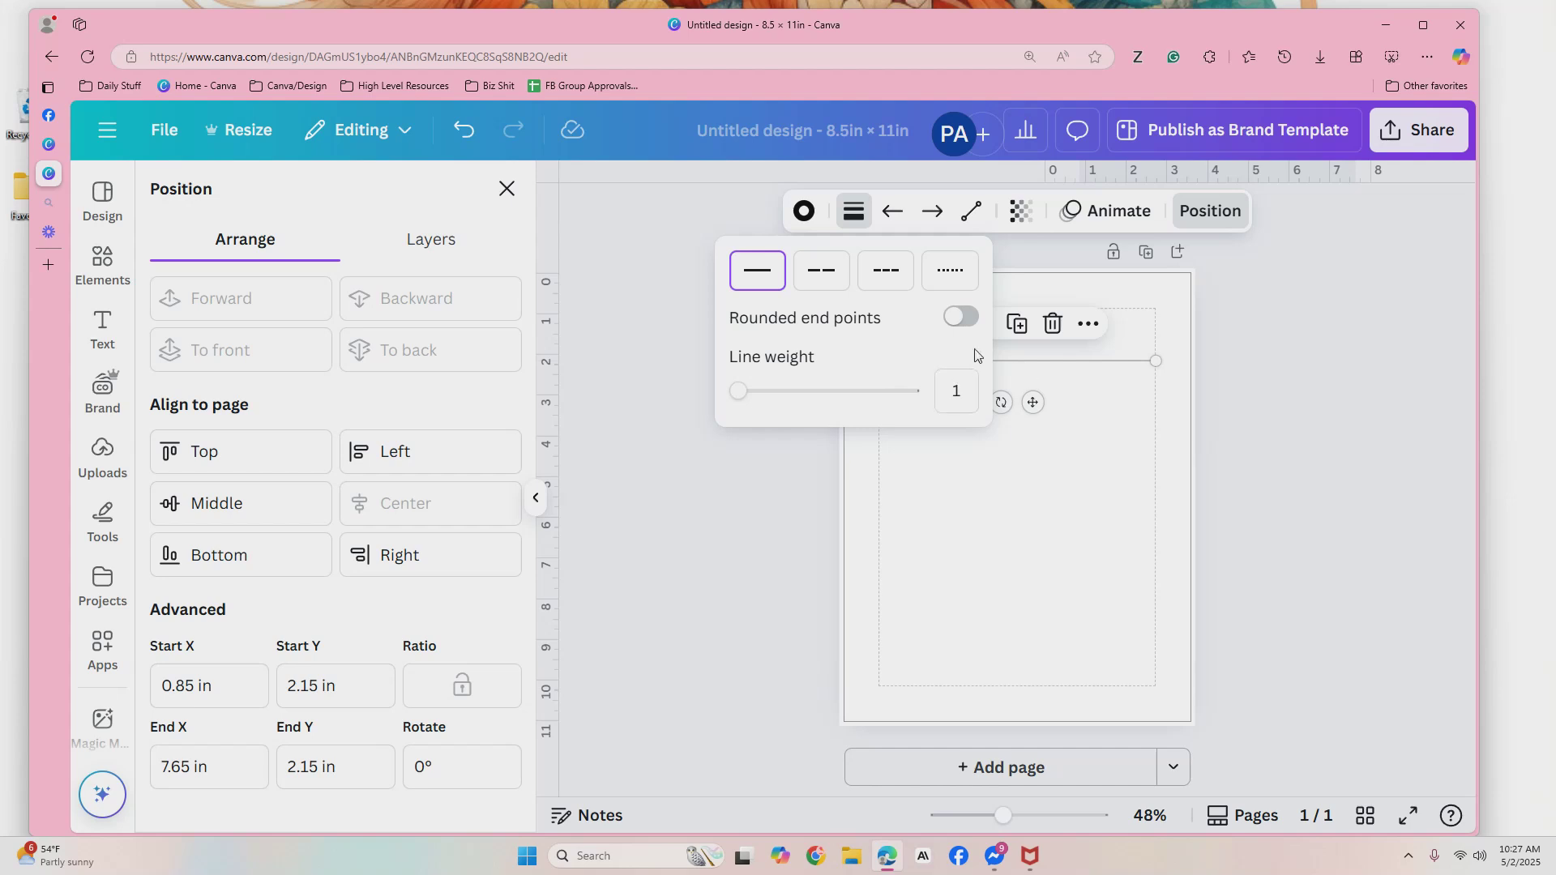
click(957, 392)
double_click(956, 393)
text(8)
key(Return)
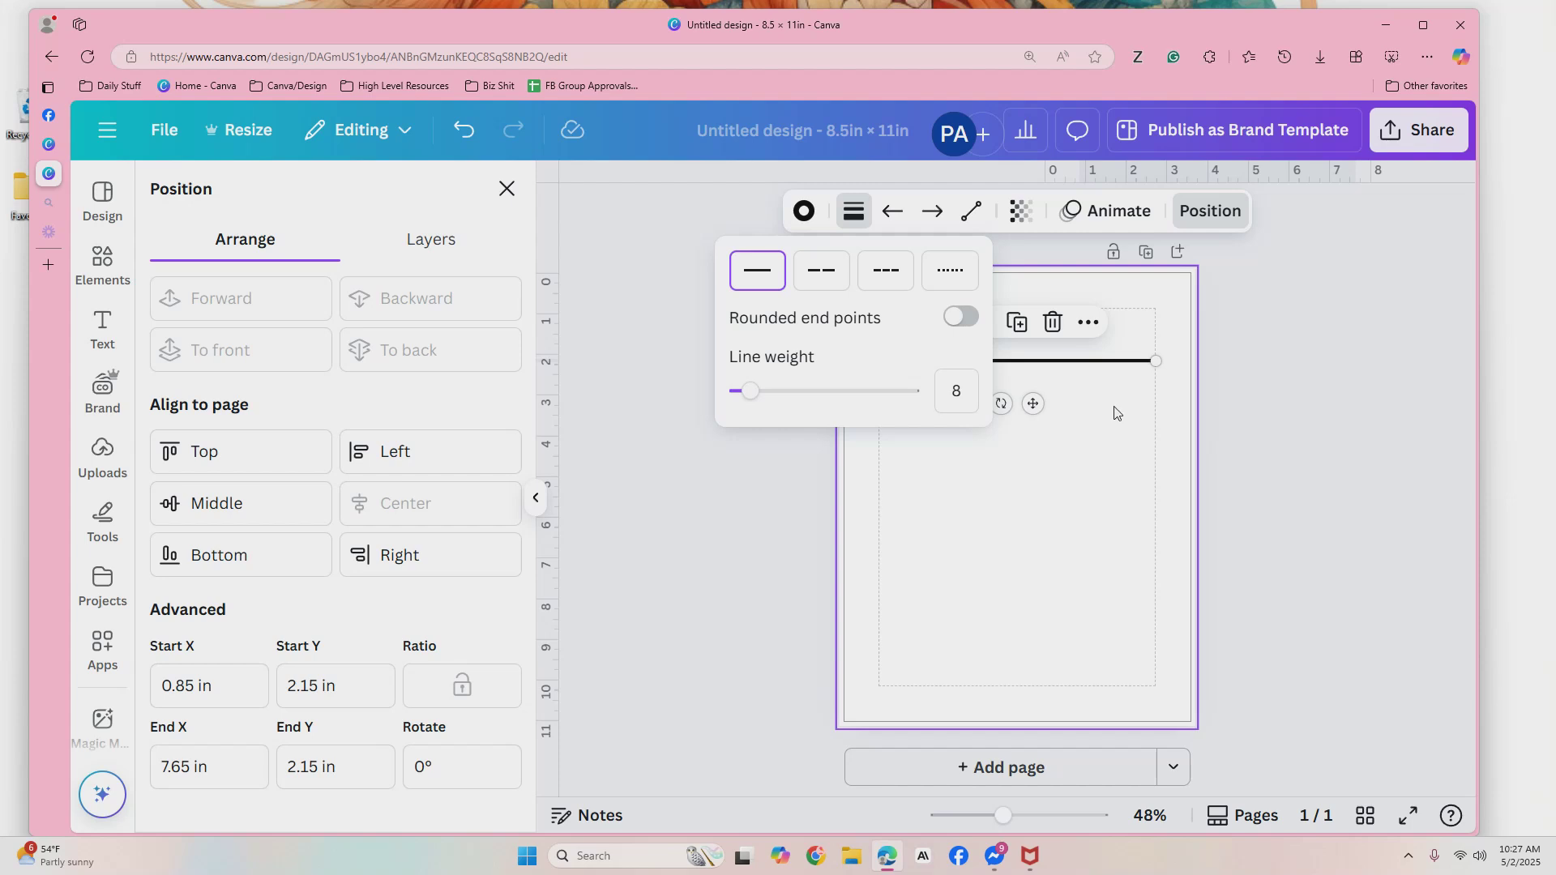
Step: Set the line weight to 1 and deselect the line
click(973, 395)
text(1)
key(Return)
click(1007, 501)
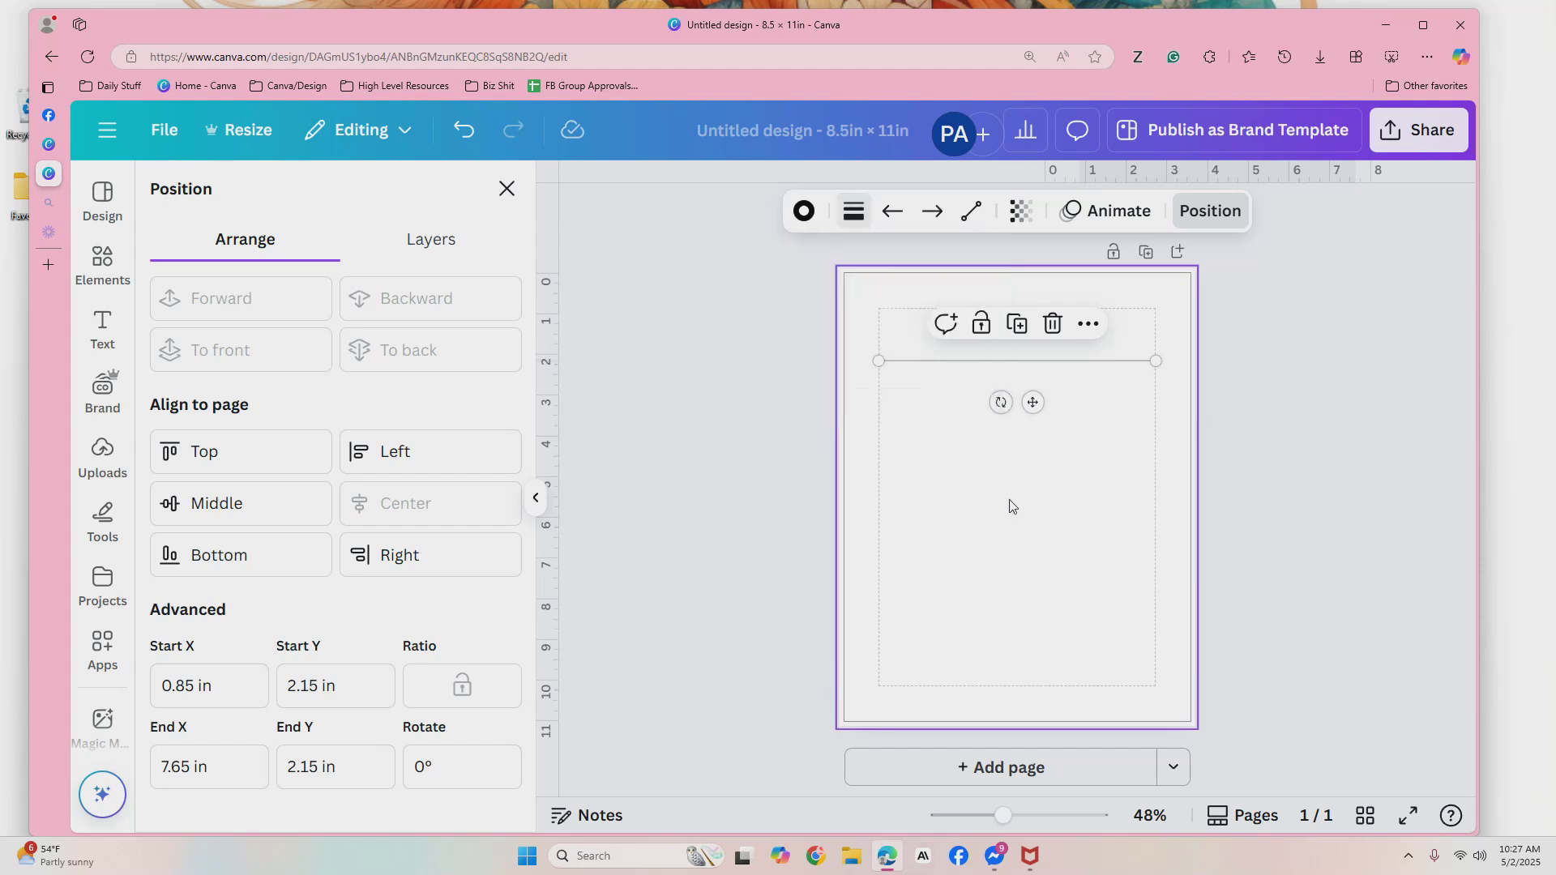
click(1045, 510)
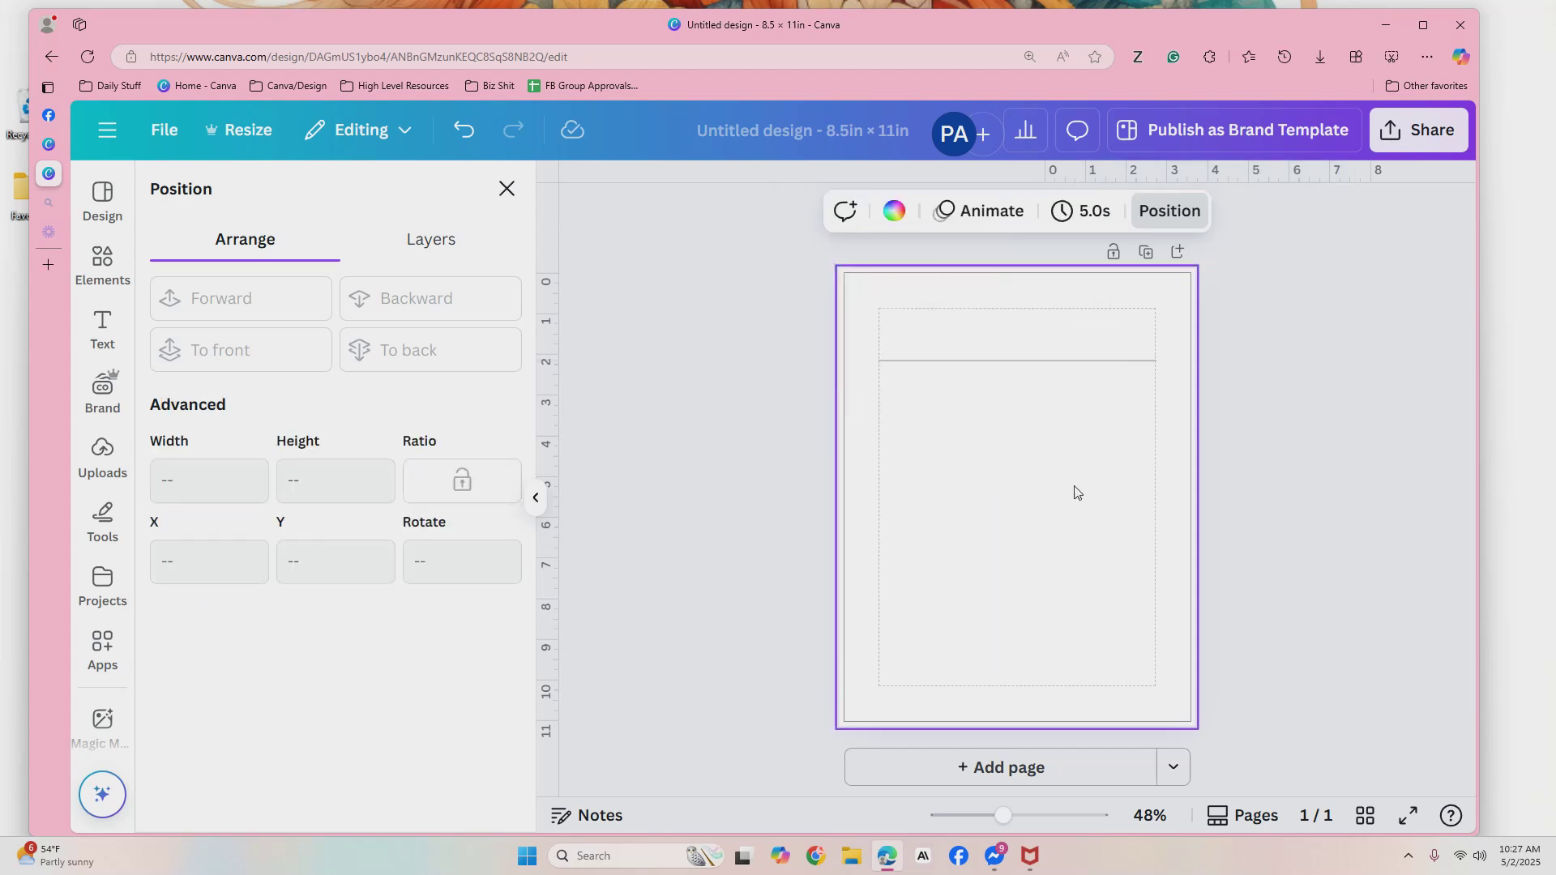
Step: Duplicate the thin horizontal line 16 times to make 17 lines
click(1022, 360)
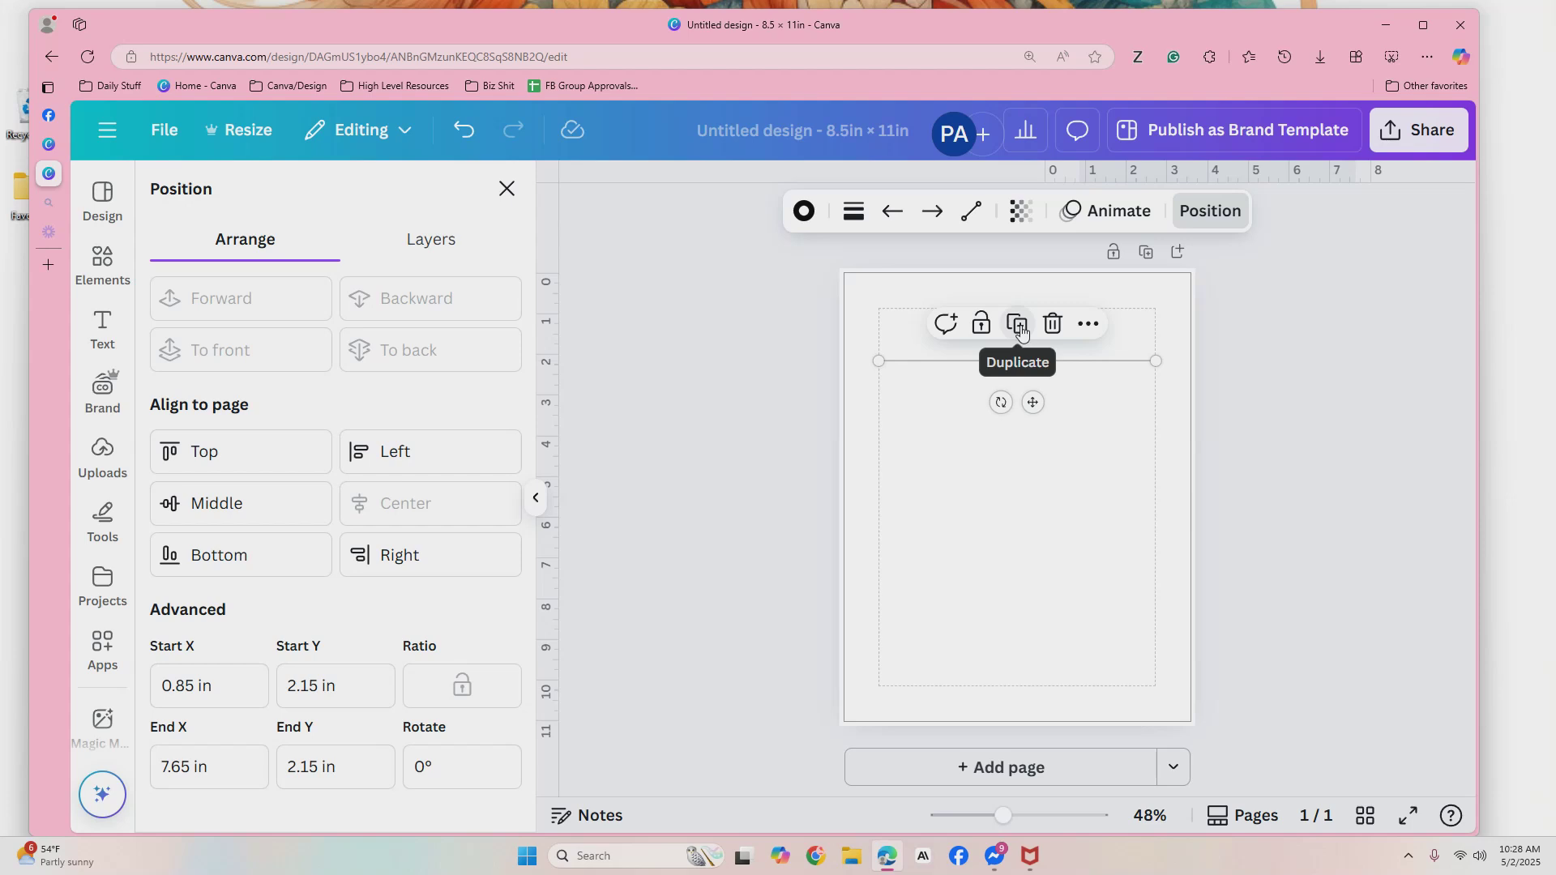
click(1021, 331)
click(1024, 336)
click(1029, 341)
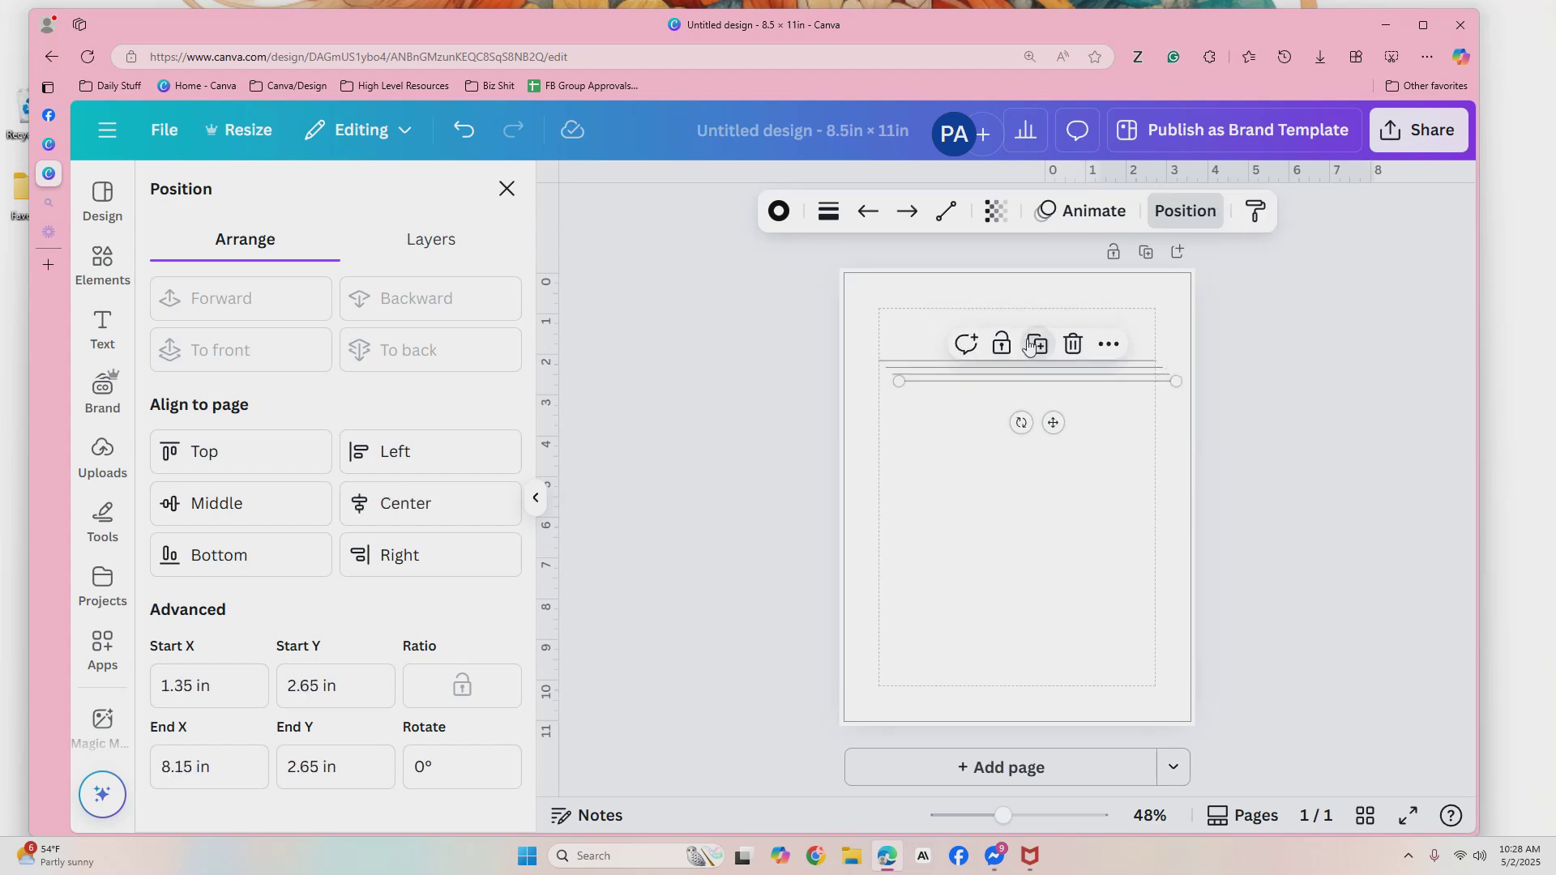
click(1037, 348)
click(1045, 355)
click(1052, 362)
click(1058, 369)
click(1064, 373)
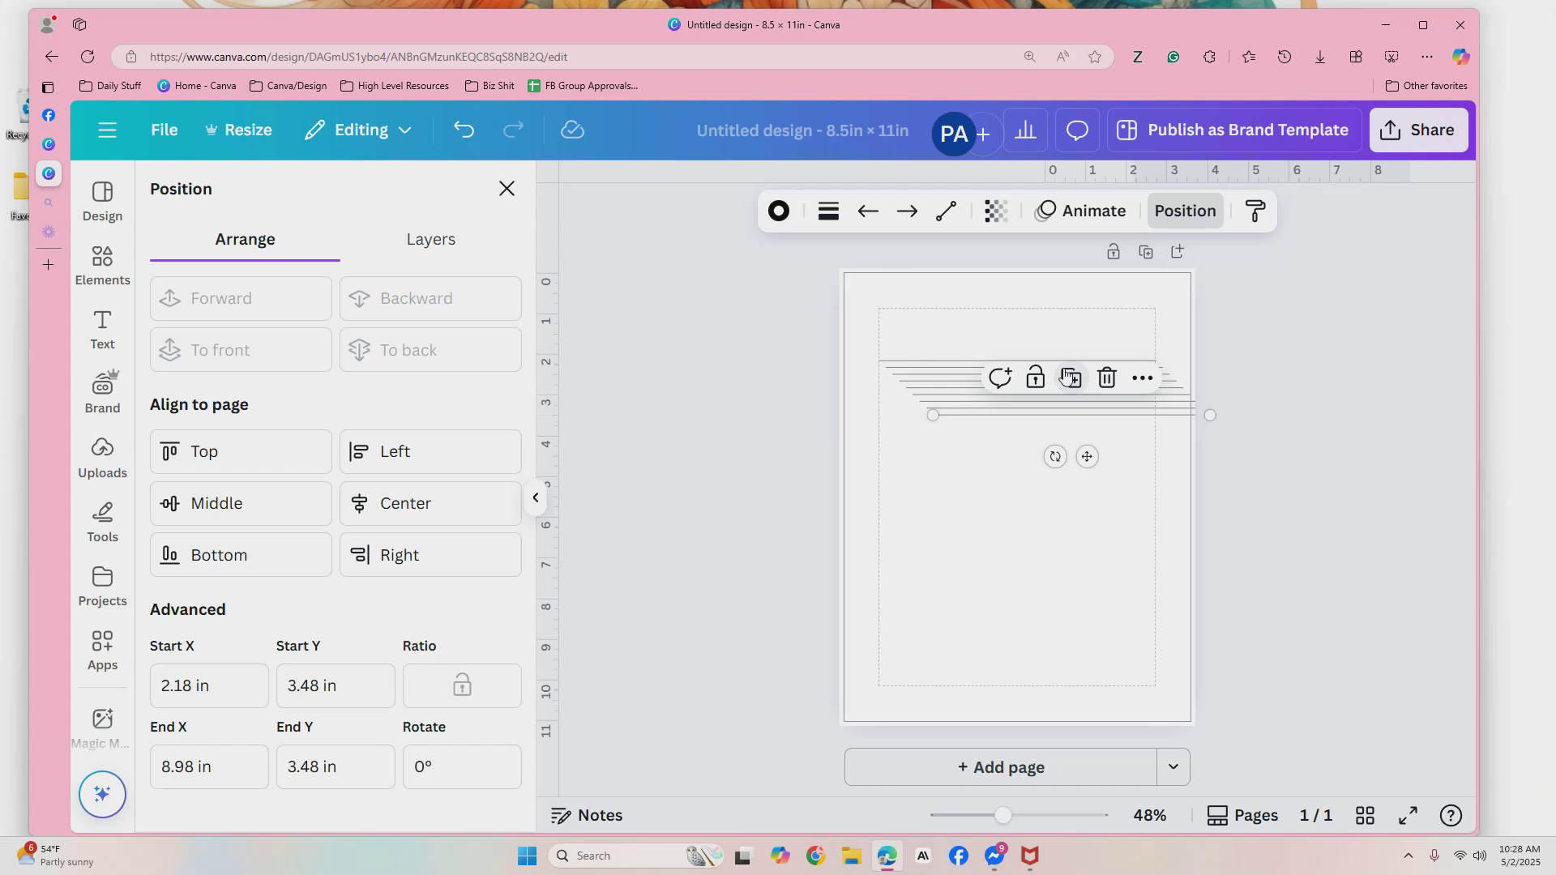
click(1068, 375)
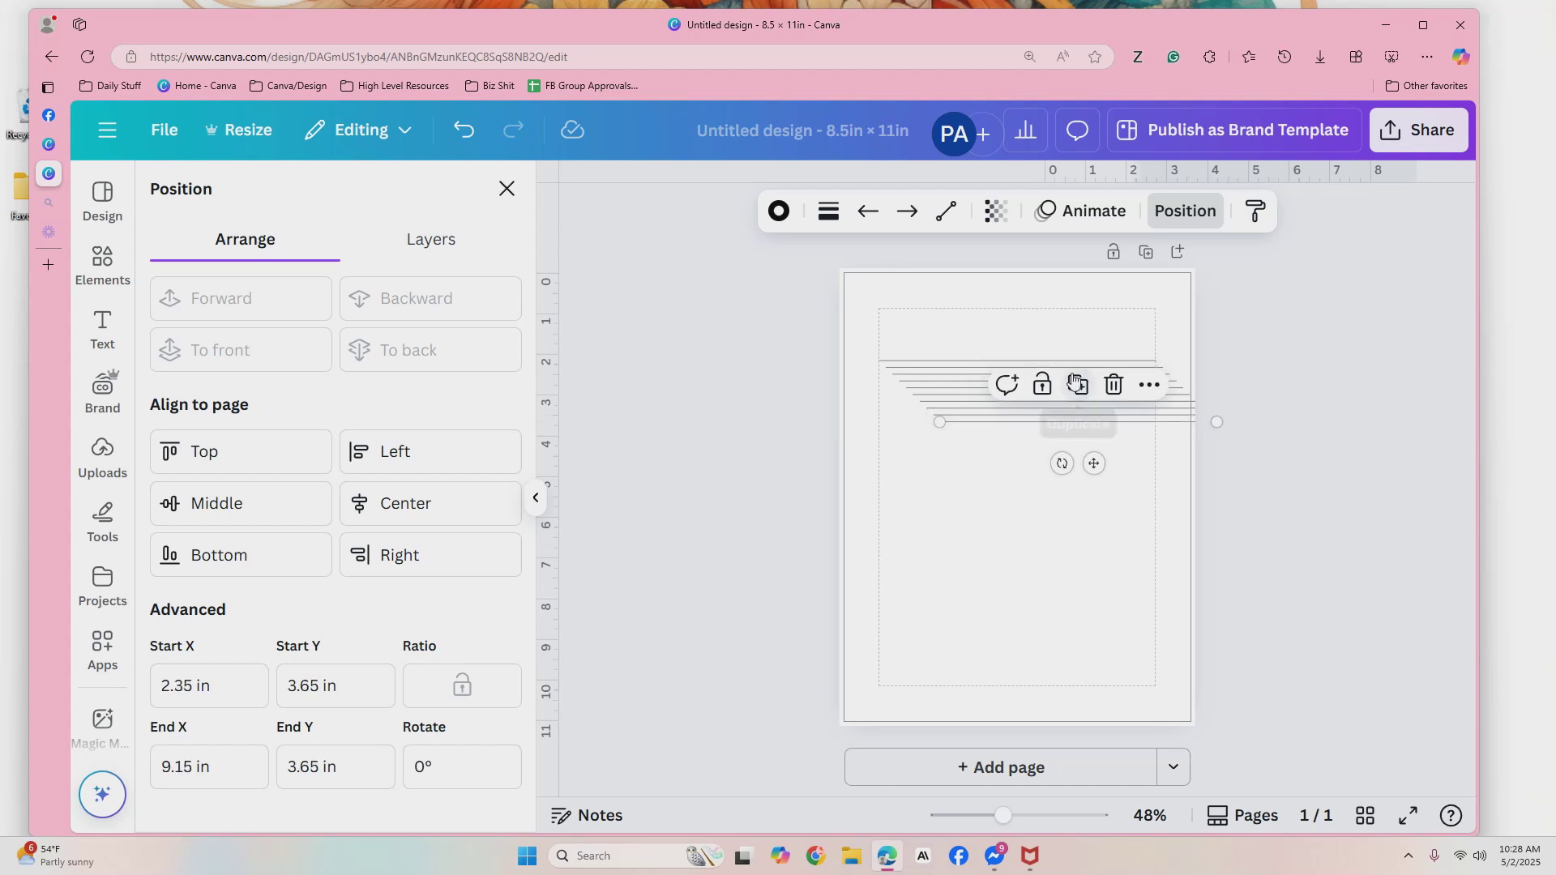
click(1074, 379)
click(1083, 388)
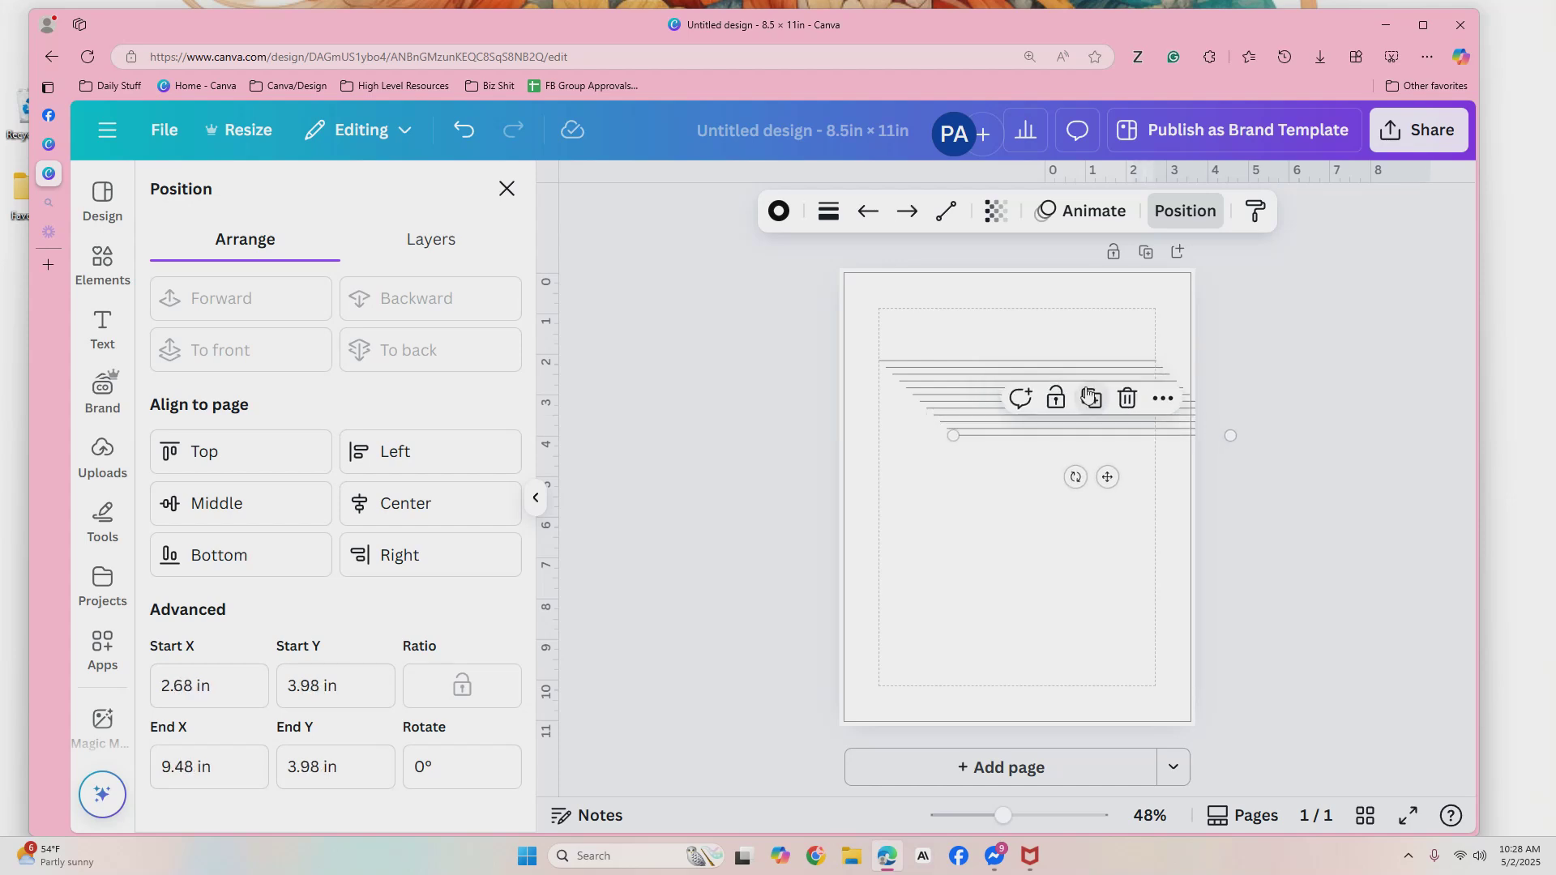
click(1091, 397)
click(1098, 405)
click(1105, 411)
click(1112, 418)
click(1118, 425)
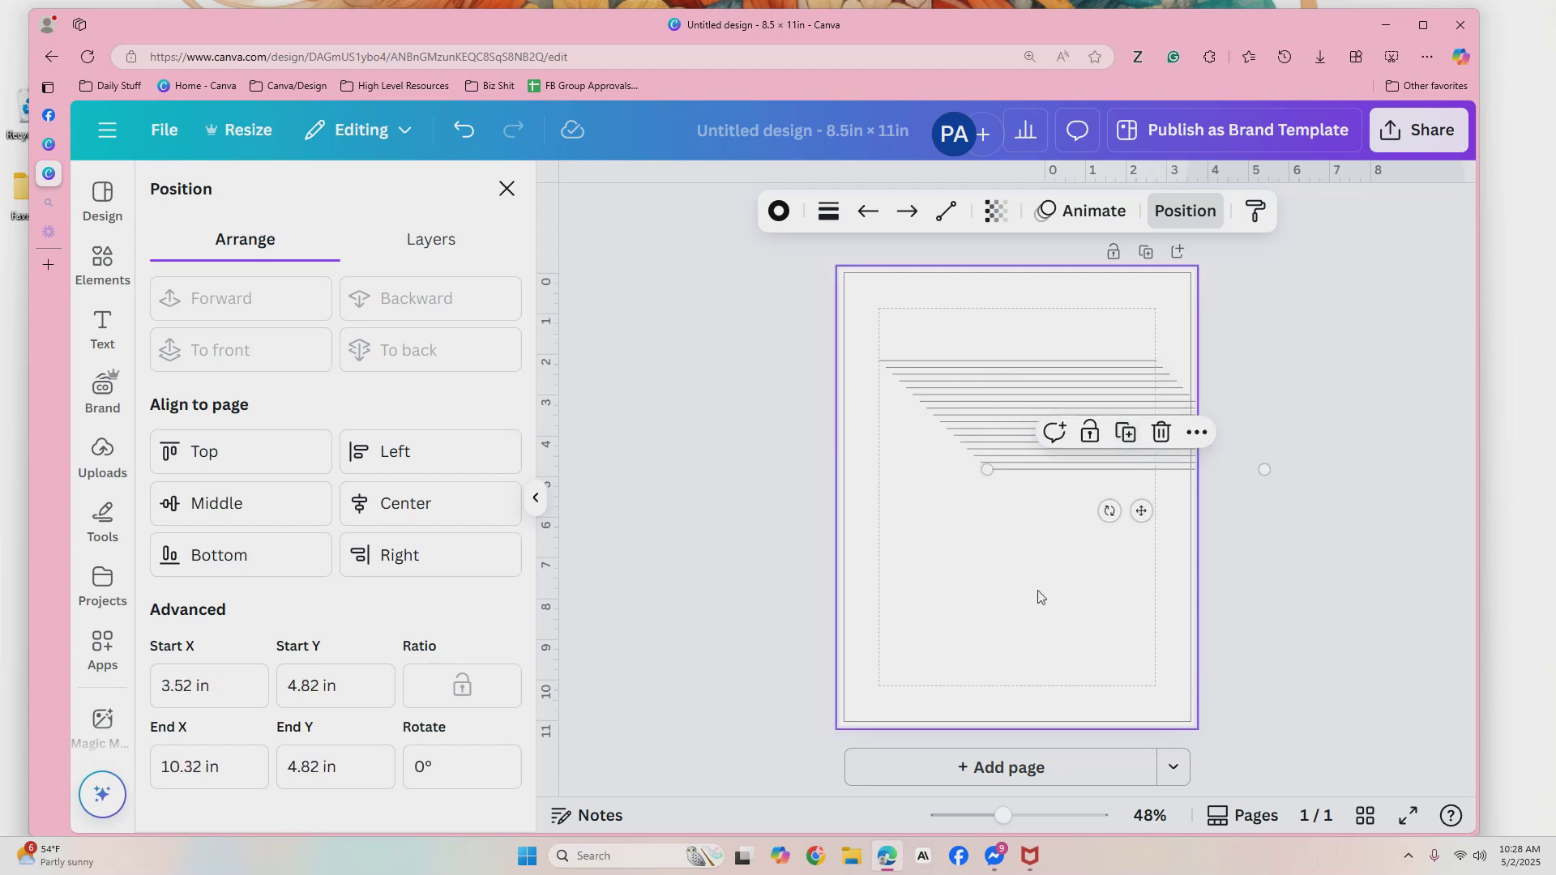
click(1019, 584)
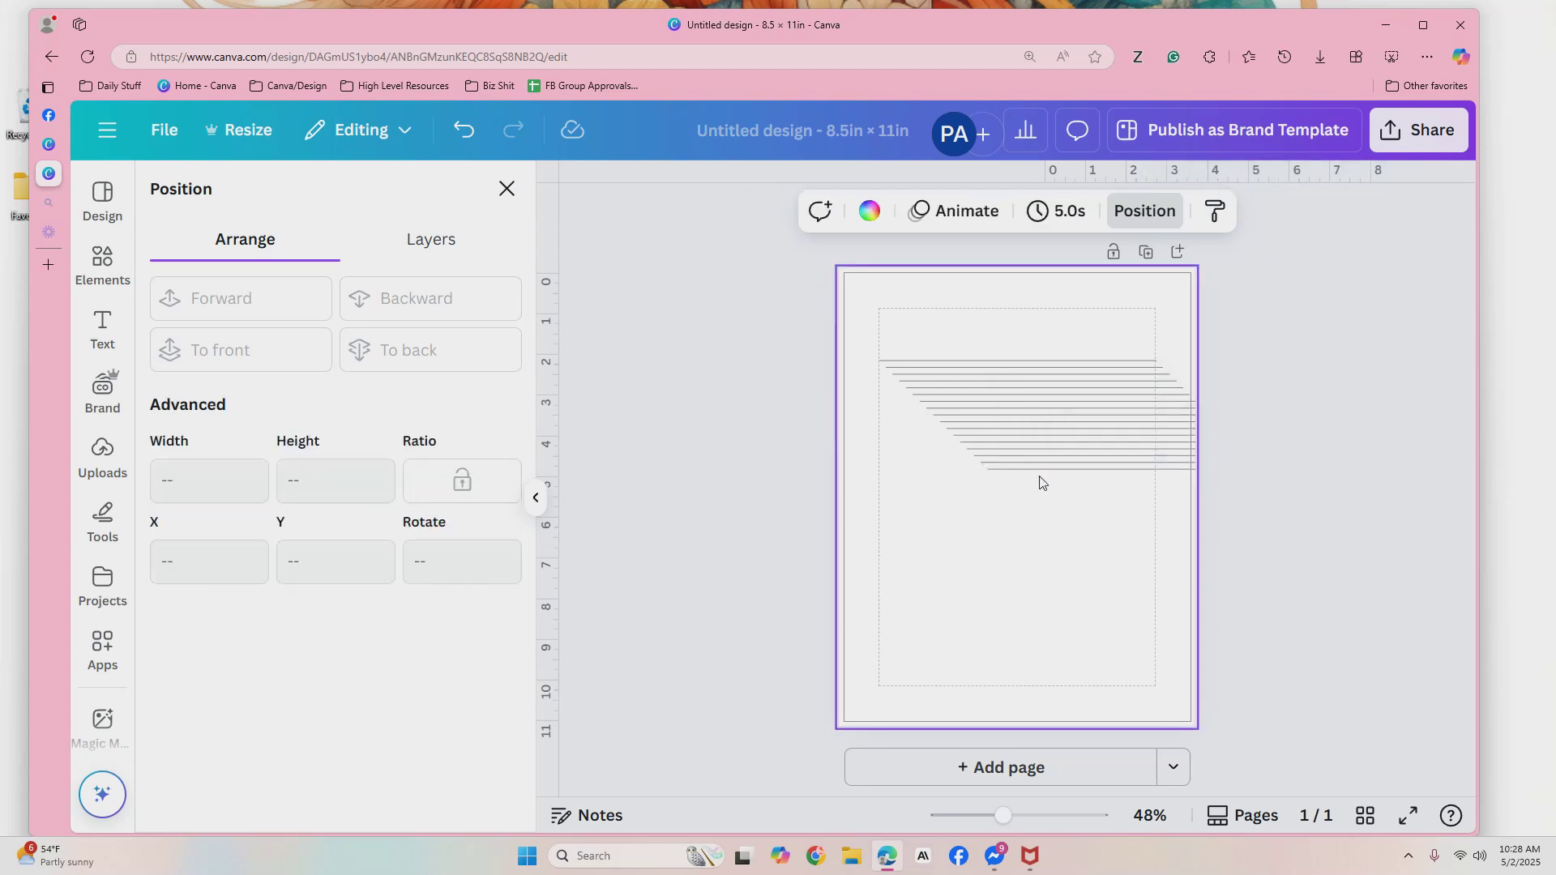
Step: Move the last copy to about 9.81 in down the page and the first line to about 1.32 in, both aligned to the side margins
drag(1037, 483, 926, 674)
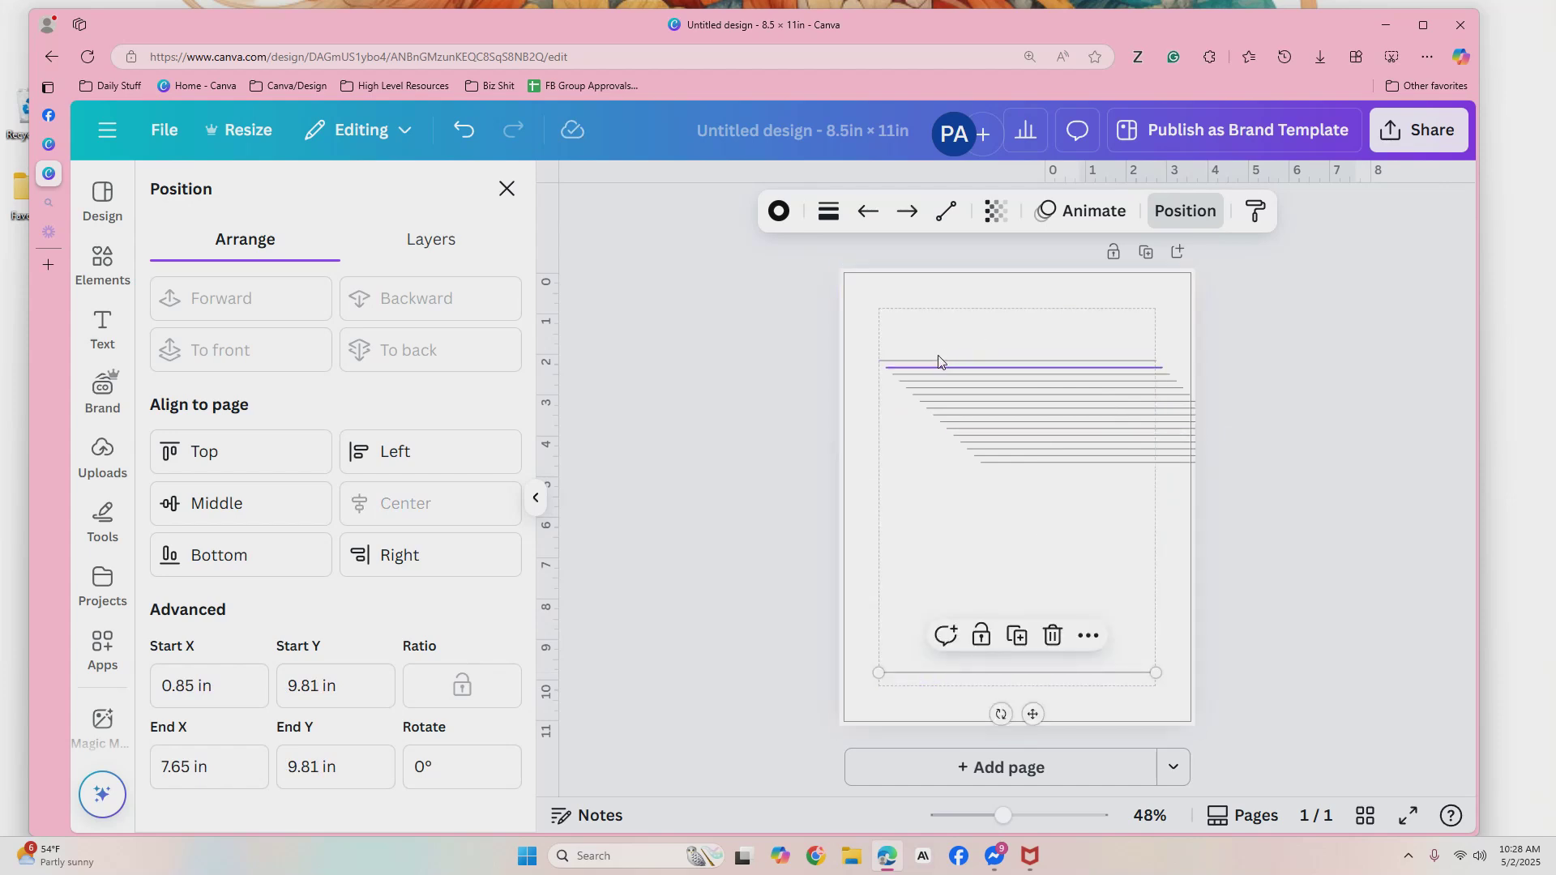
click(884, 361)
drag(885, 359, 888, 329)
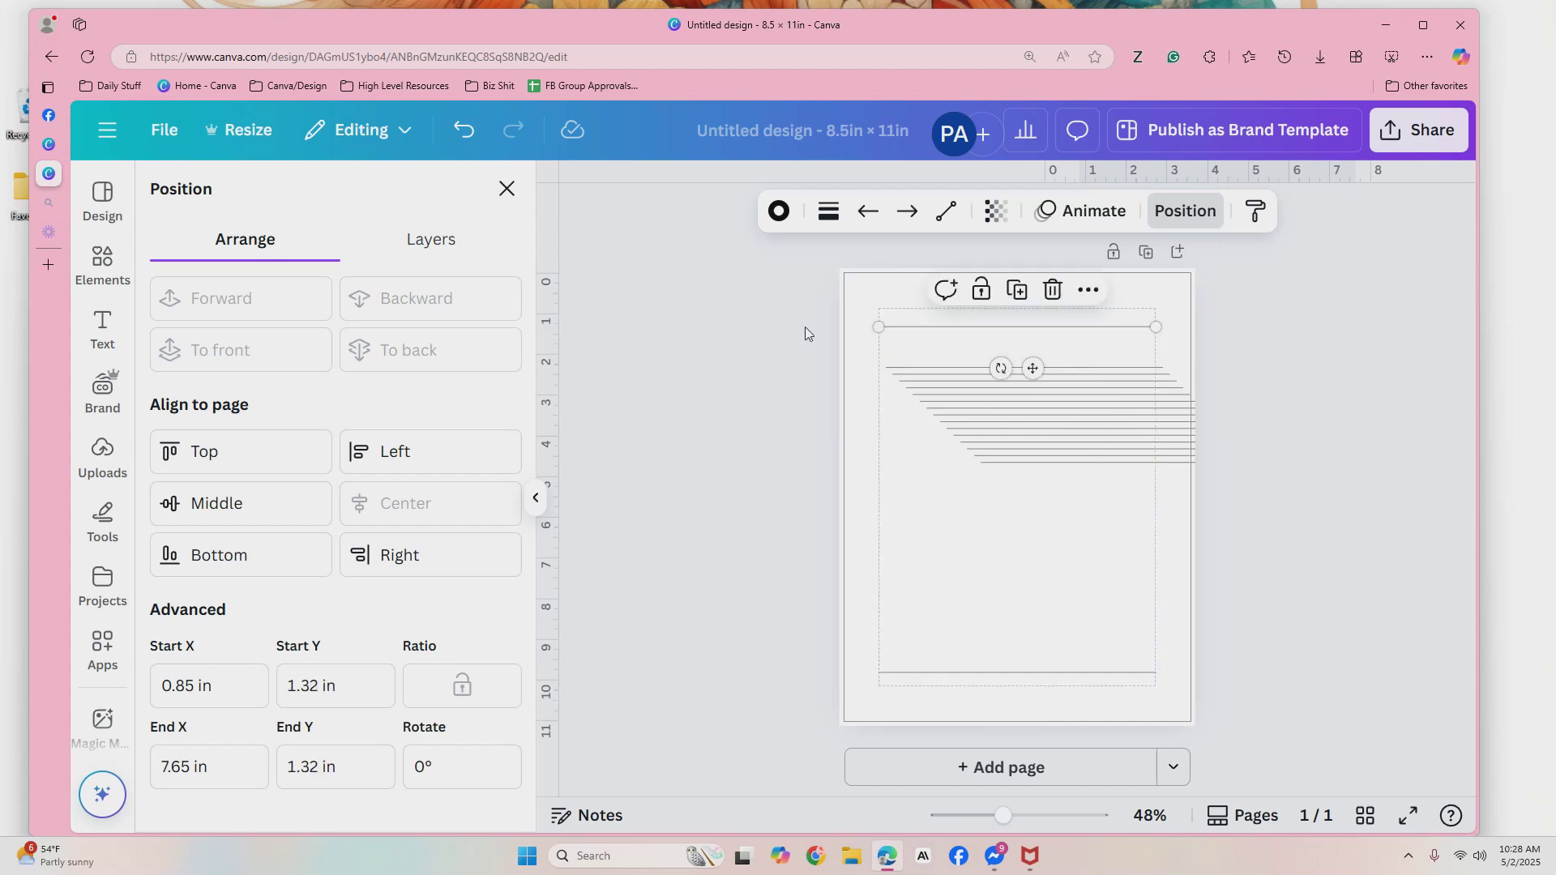
click(806, 328)
Step: Space all the lines evenly with Tidy up and center the set on the page within the margins
drag(714, 318, 1196, 692)
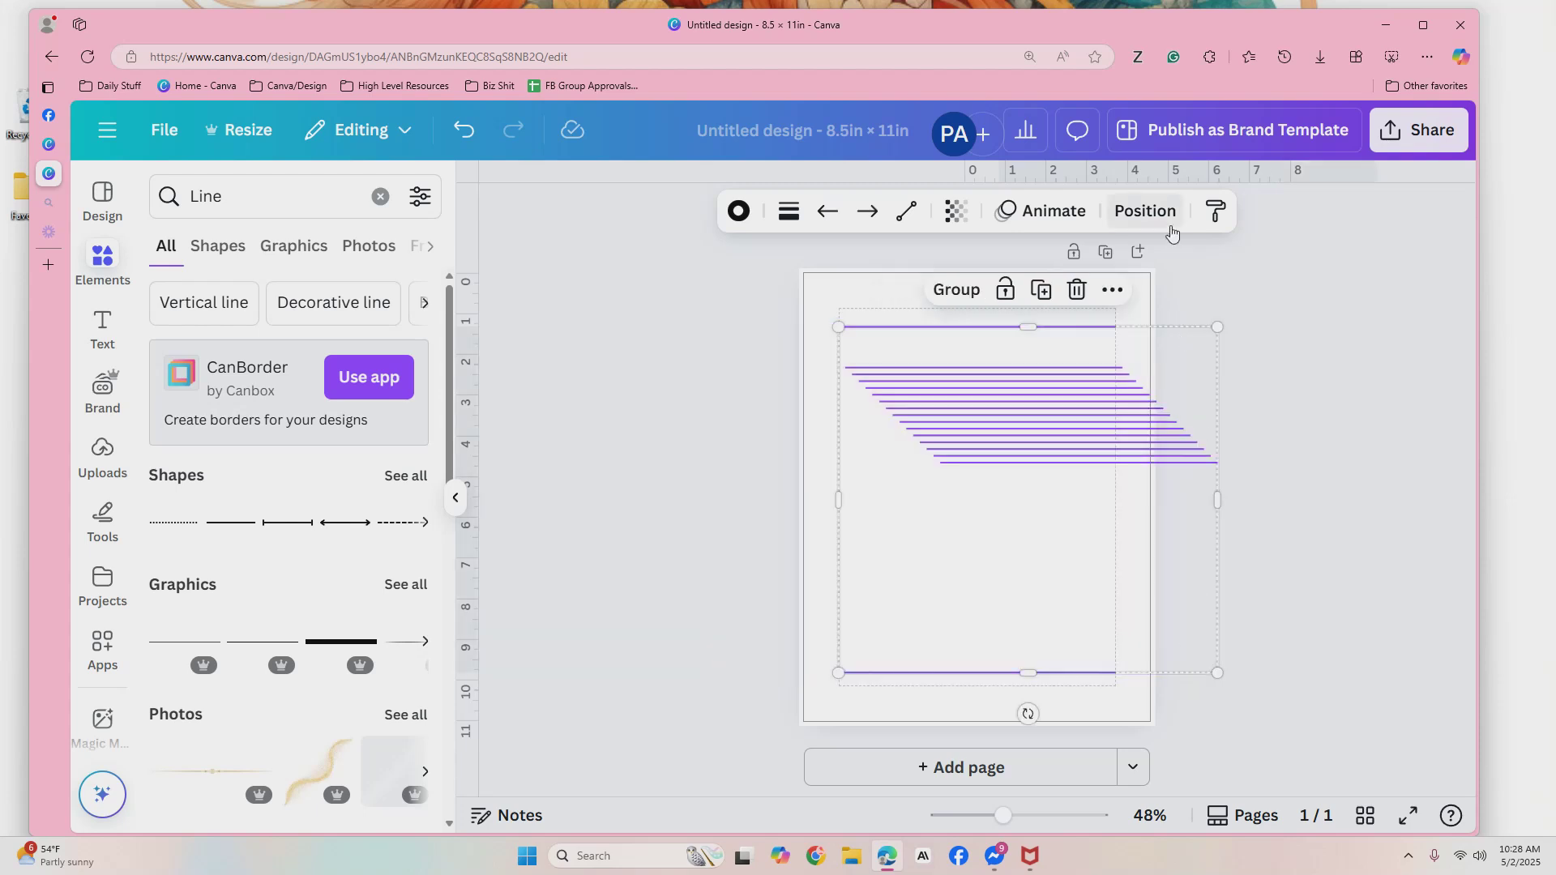
click(1164, 222)
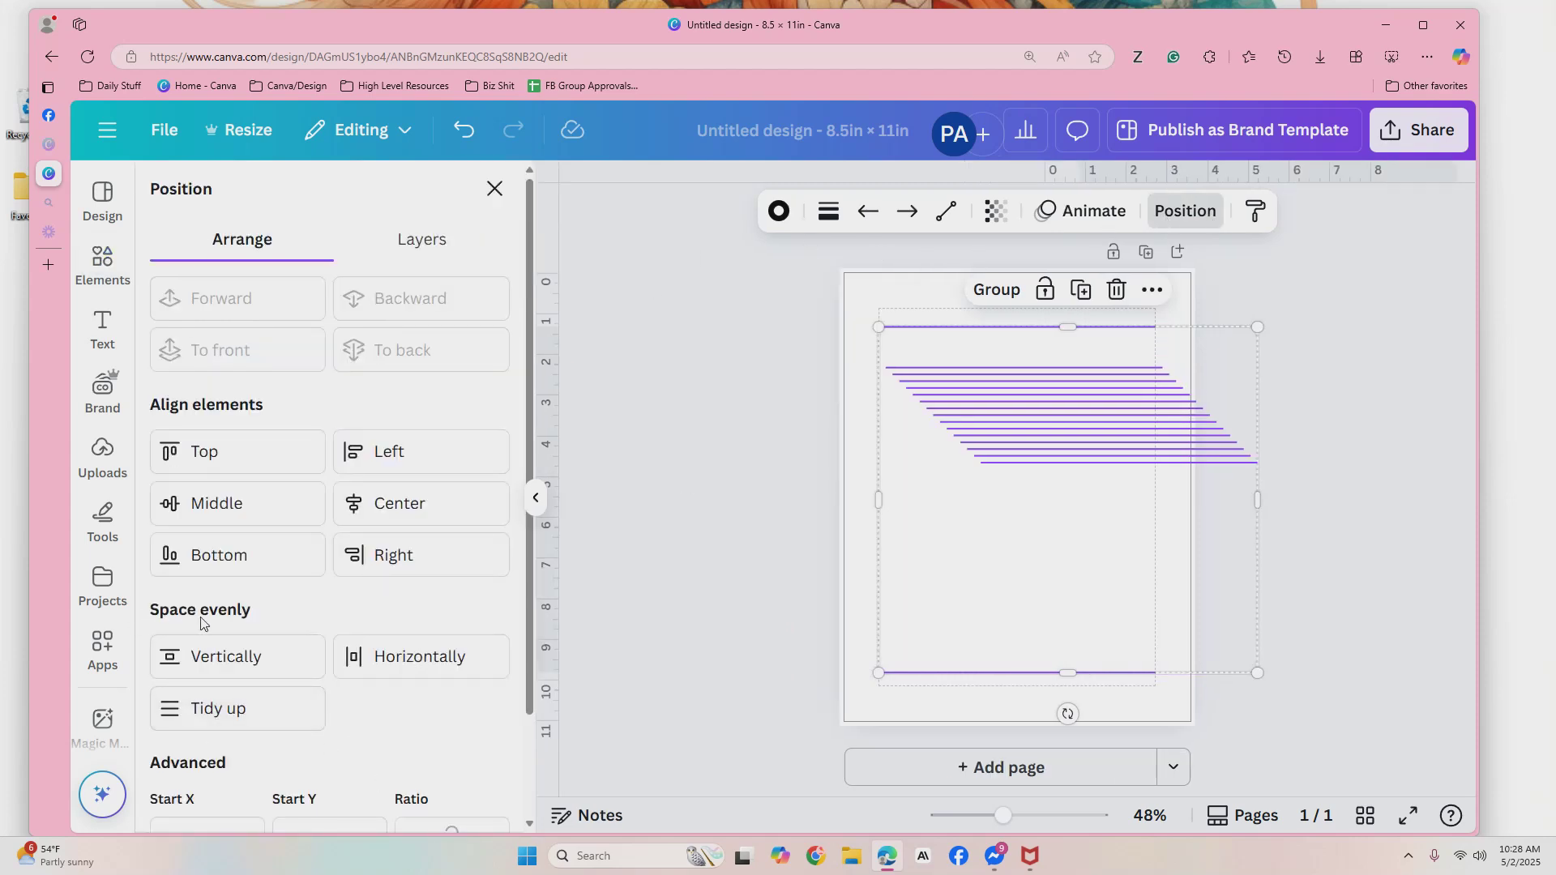
click(230, 710)
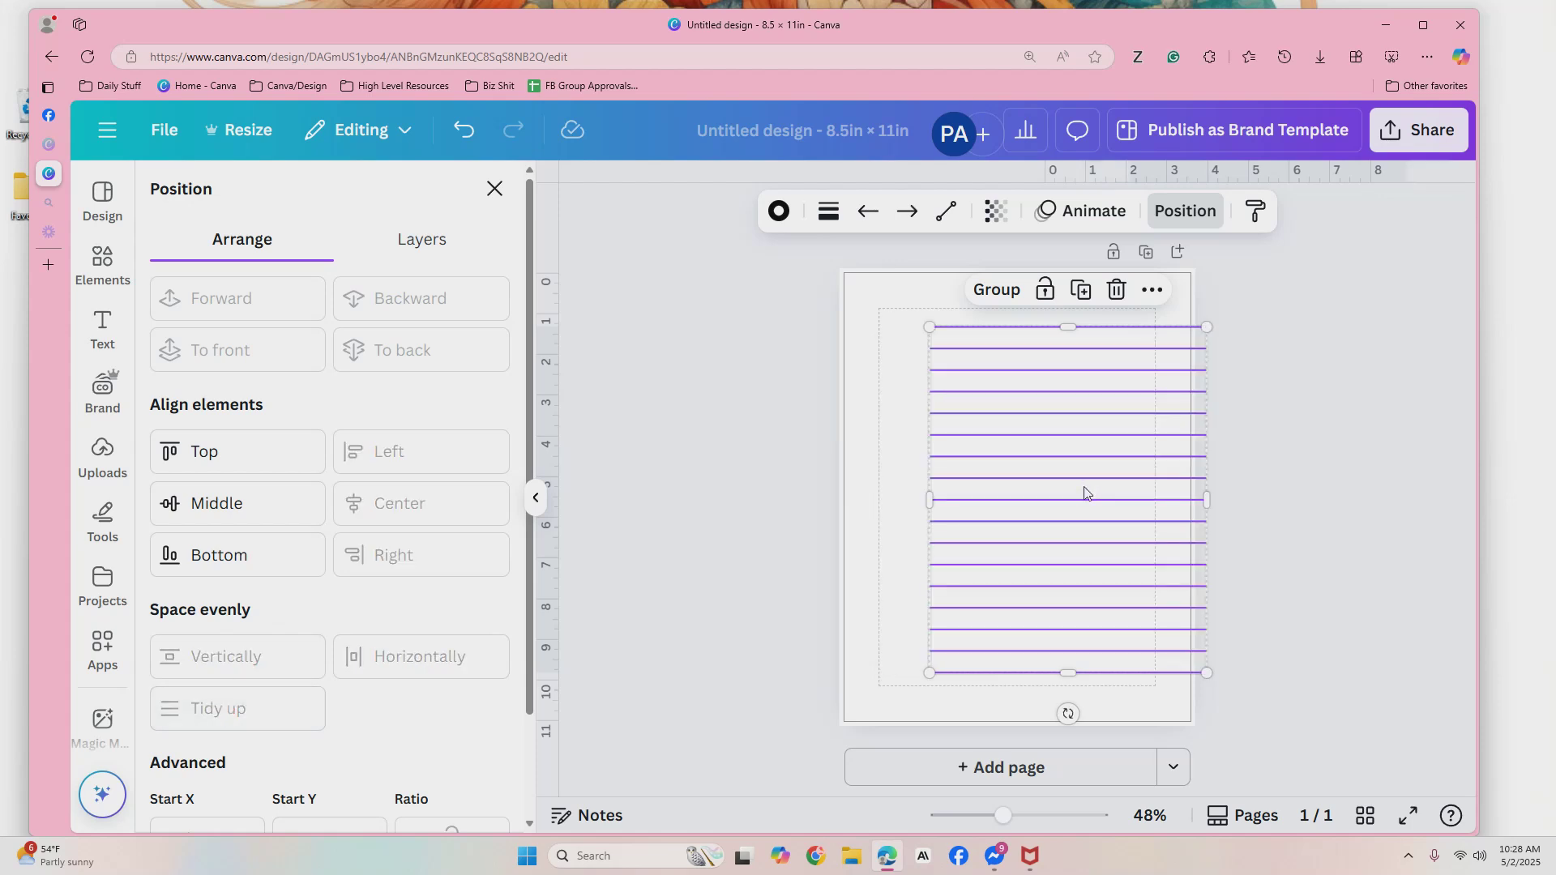
drag(1085, 492, 1035, 487)
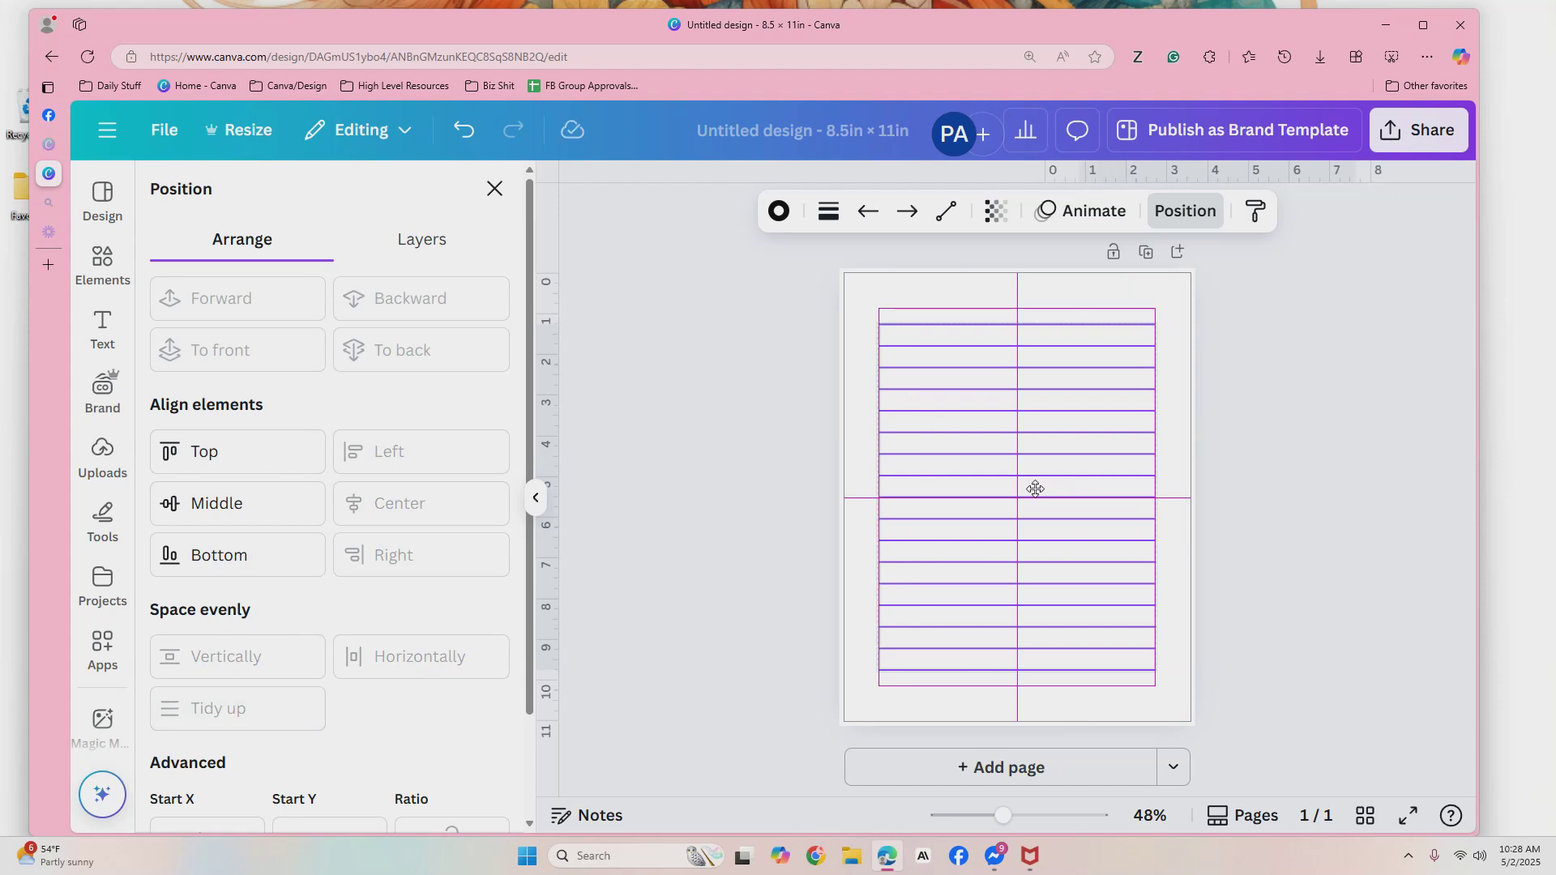
click(674, 440)
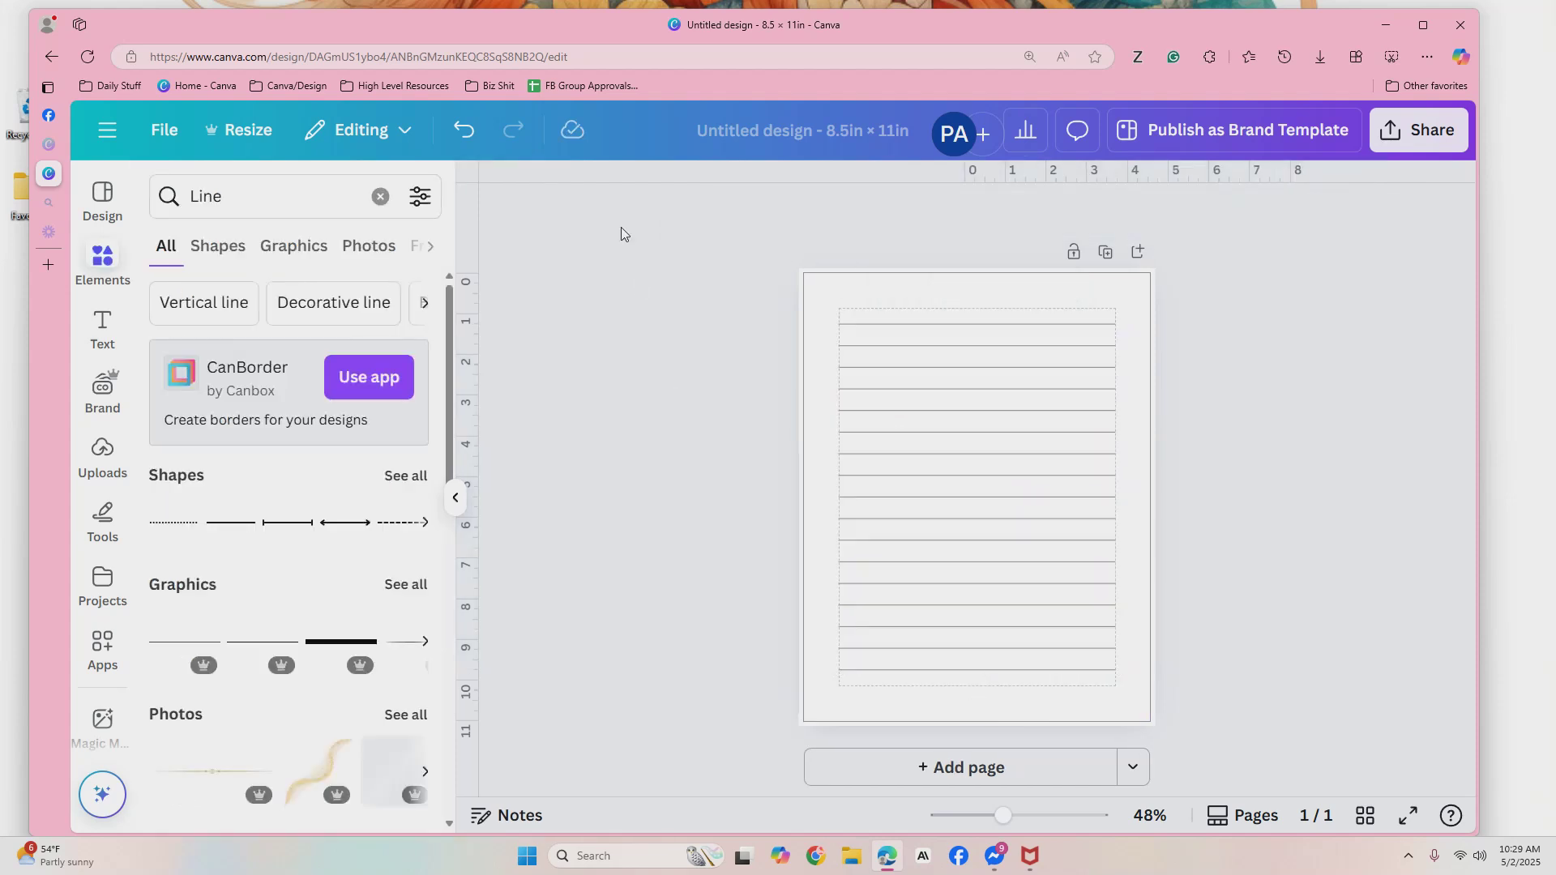
Step: Insert the uploaded donut pattern image and enlarge it to cover the page, about 8.65 by 11.54 in
click(871, 294)
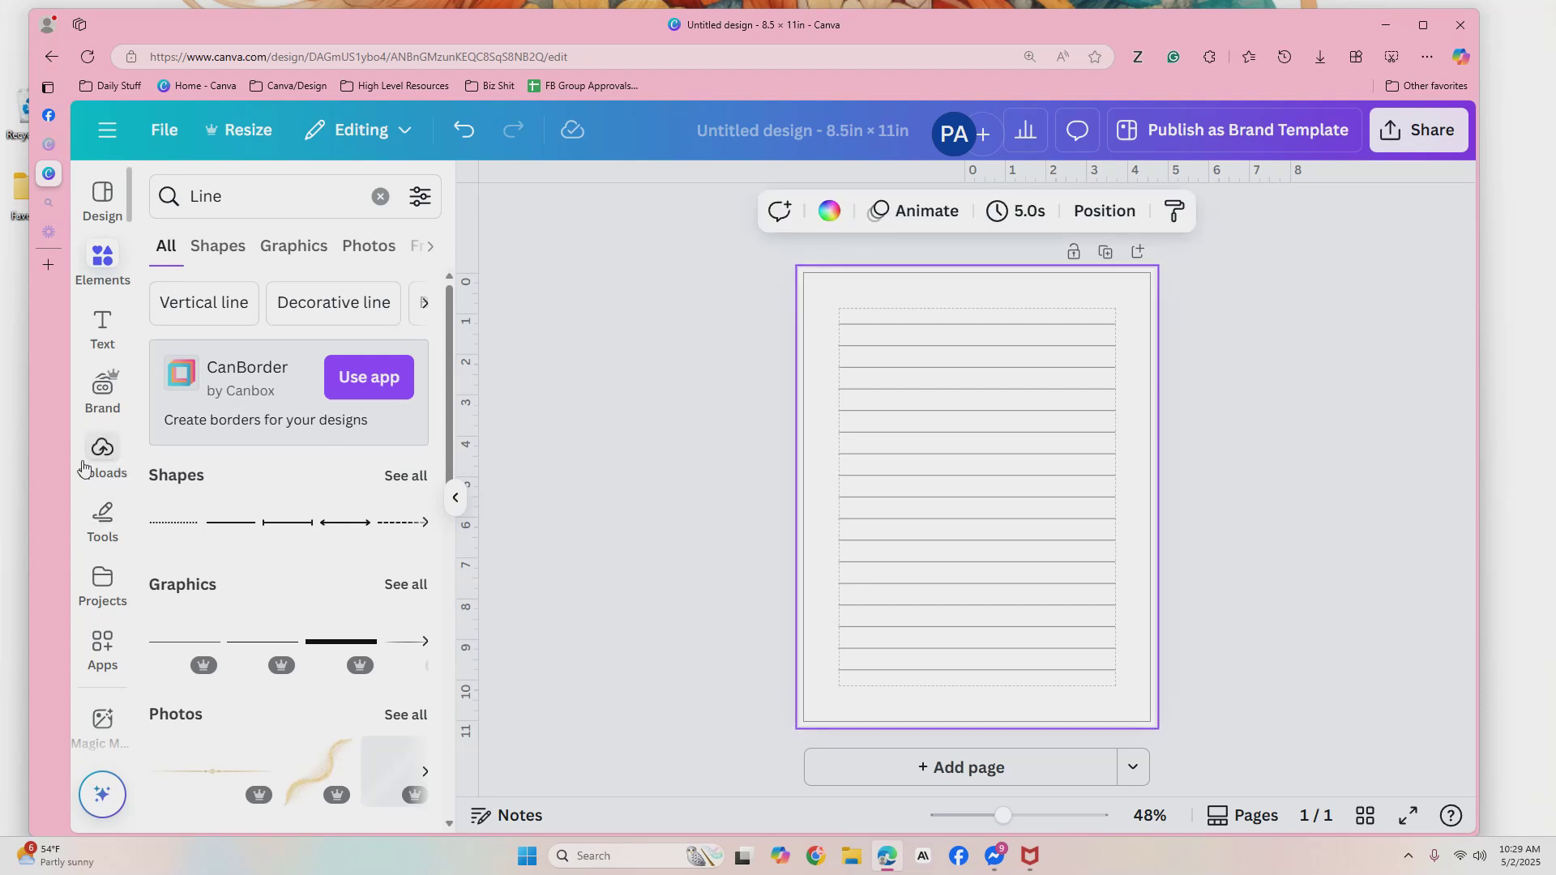
click(103, 456)
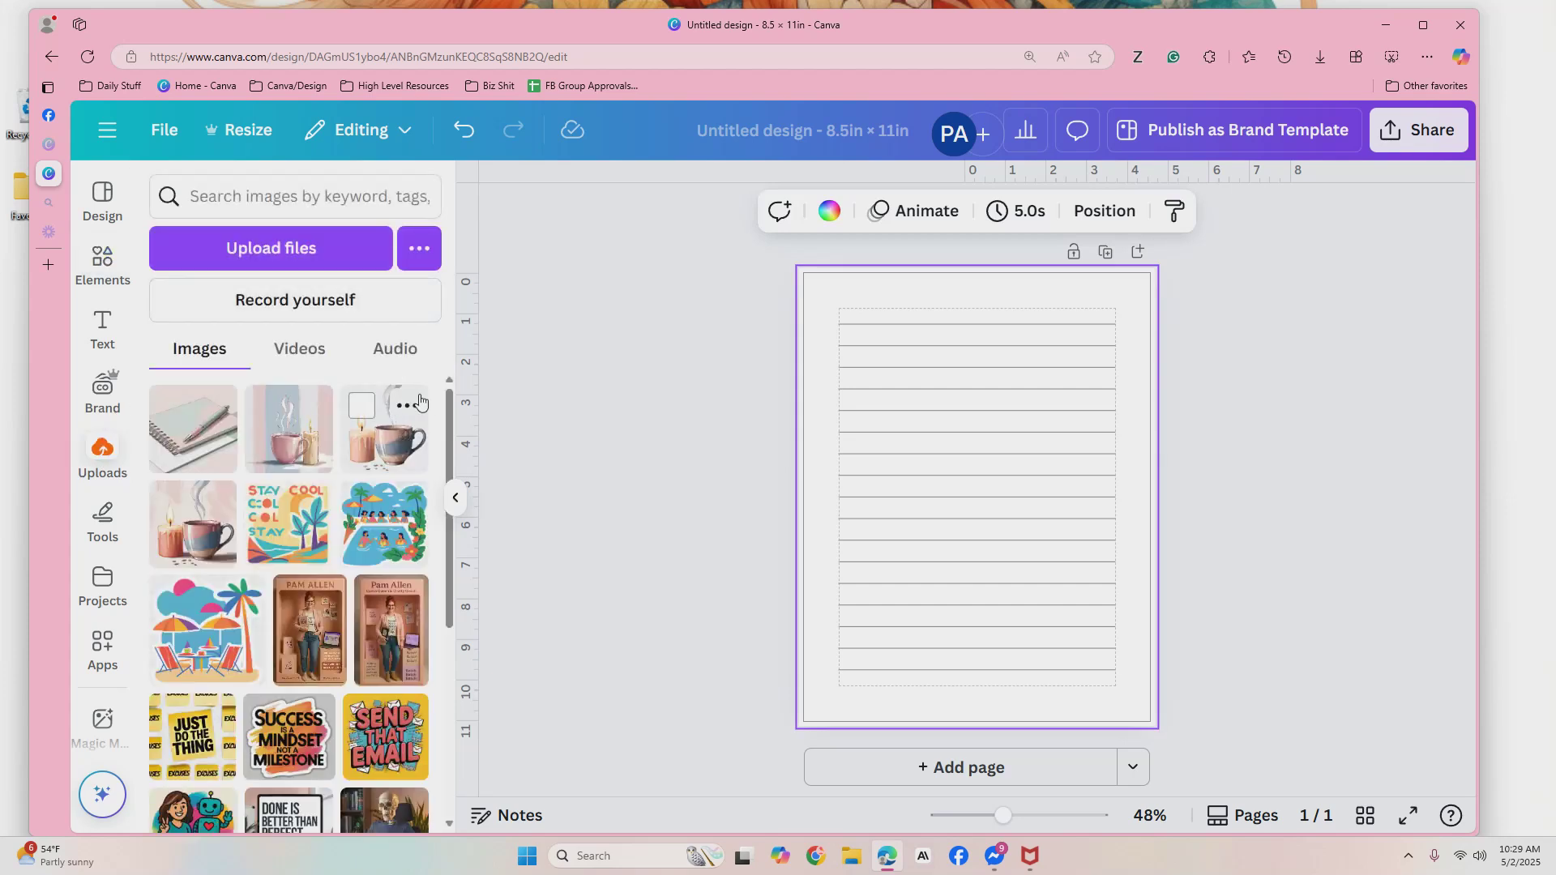
drag(448, 389, 446, 810)
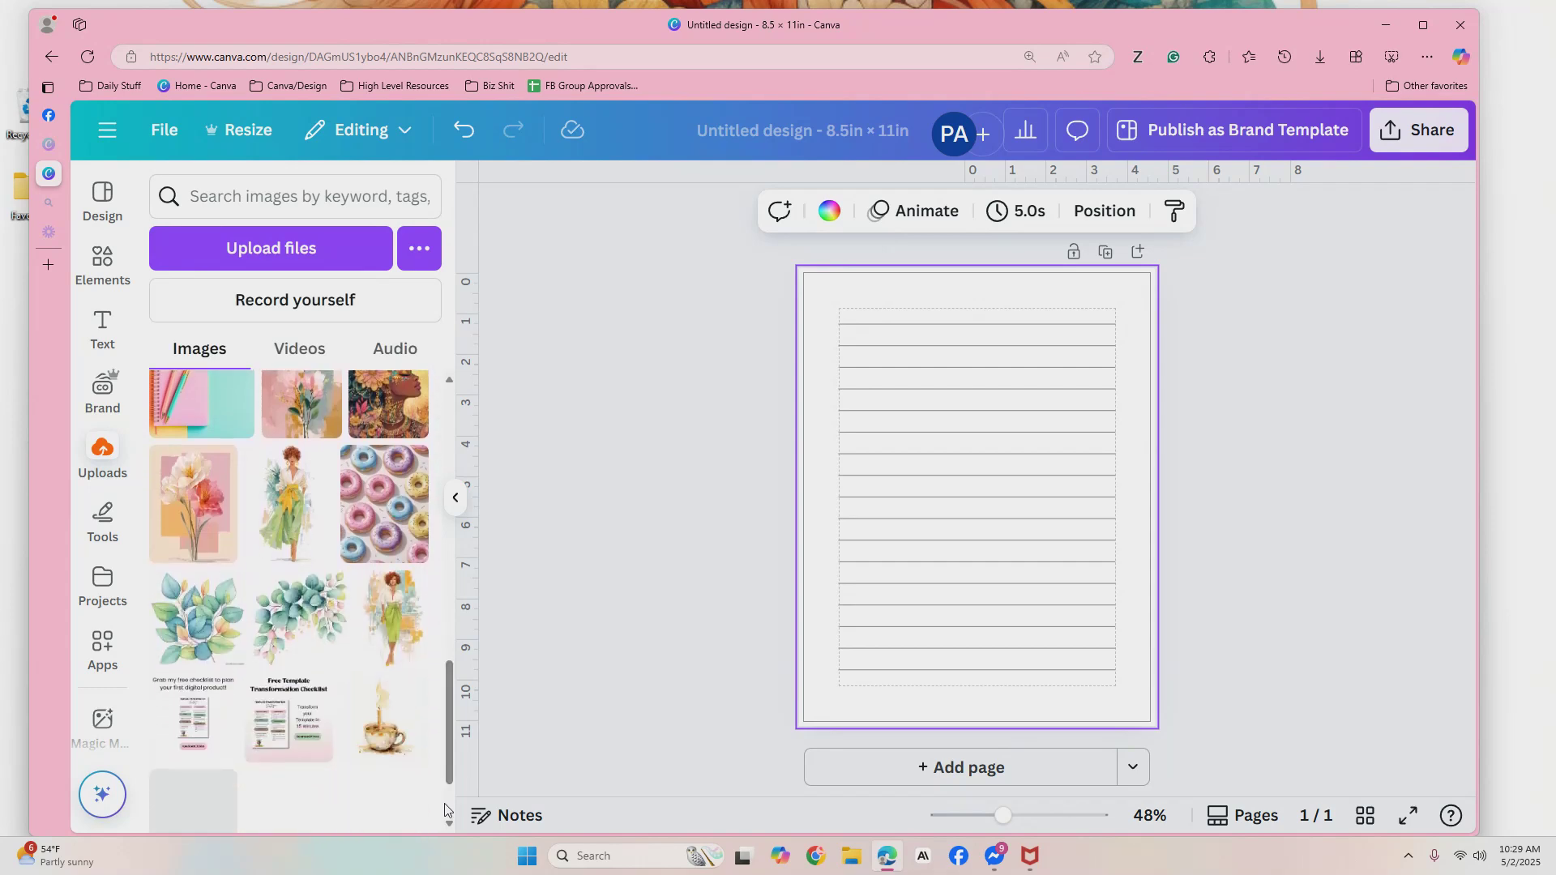
click(384, 503)
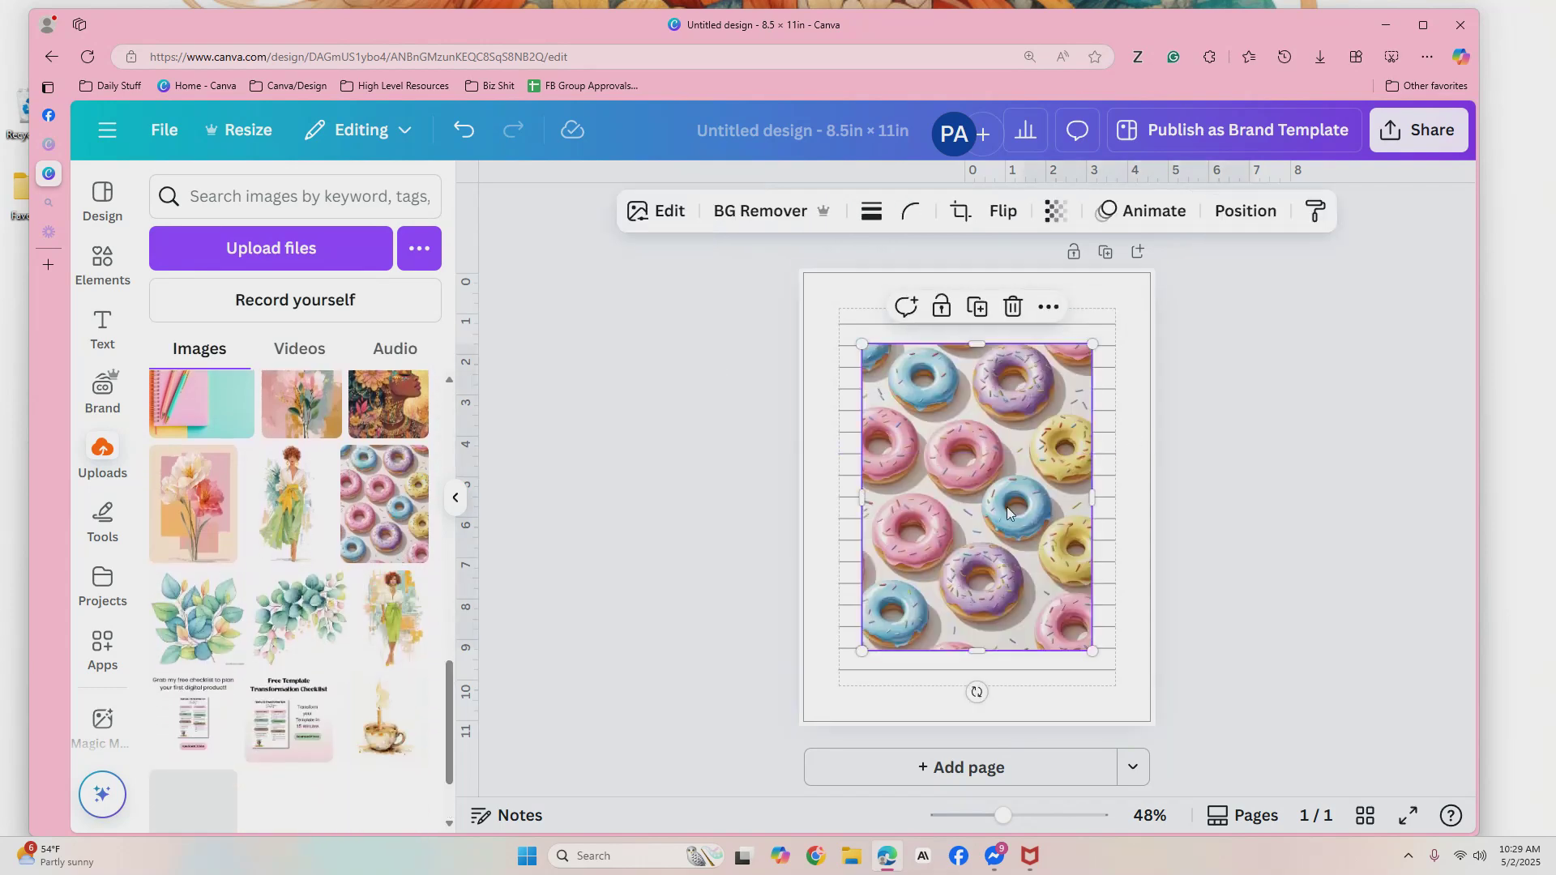
drag(1005, 523, 951, 448)
drag(1034, 580, 1176, 716)
drag(1184, 721, 1179, 714)
Step: Send the donut image behind the lines and extend its upper and left edges past the page, to about 8.87 by 11.71 in
click(1303, 213)
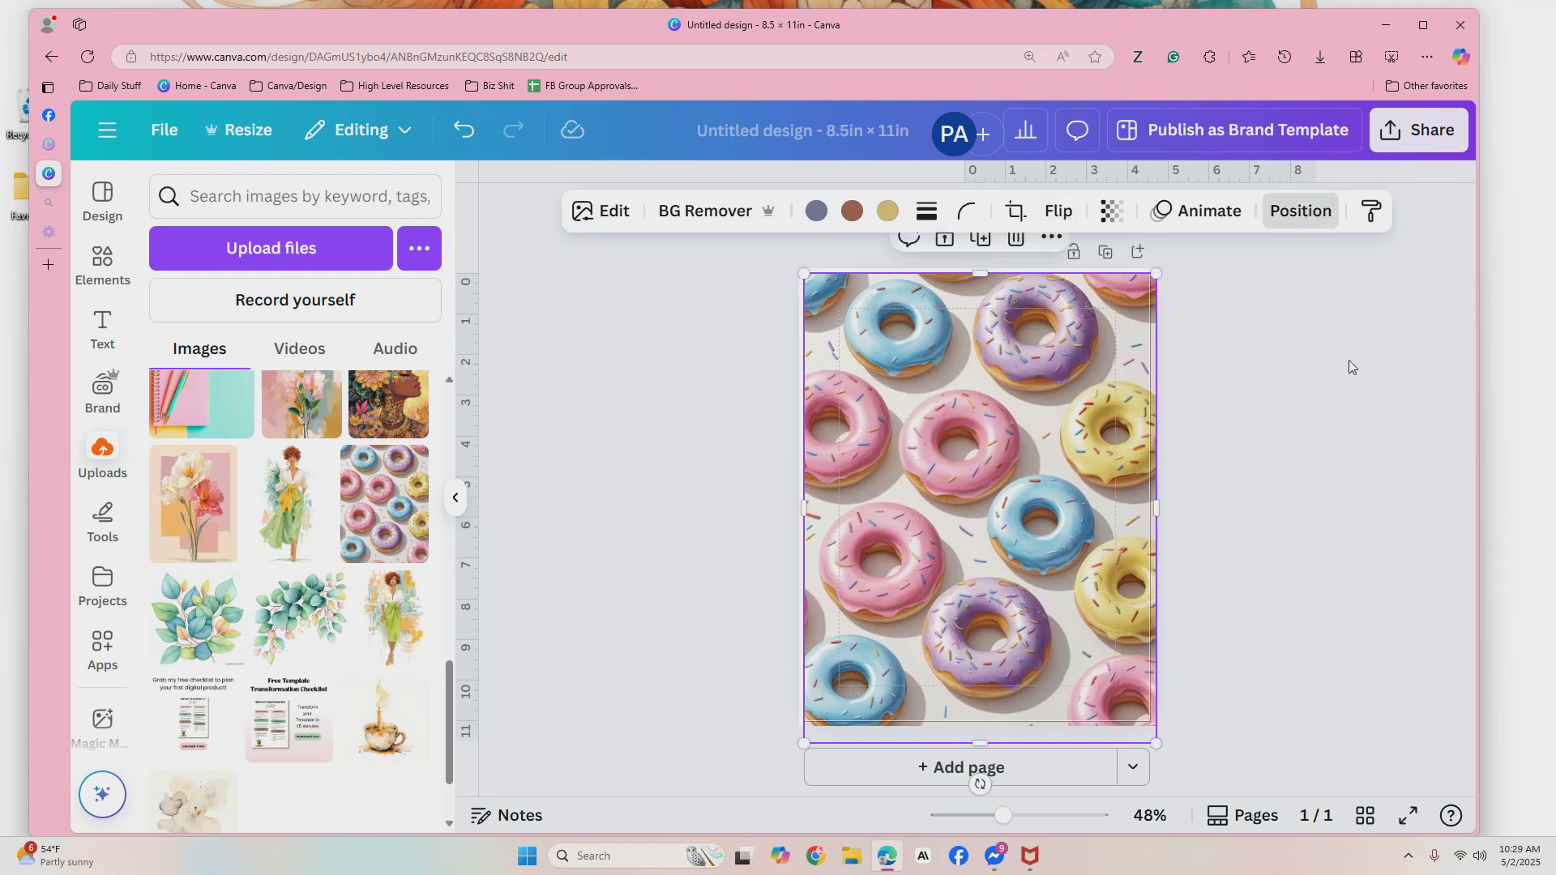
click(431, 357)
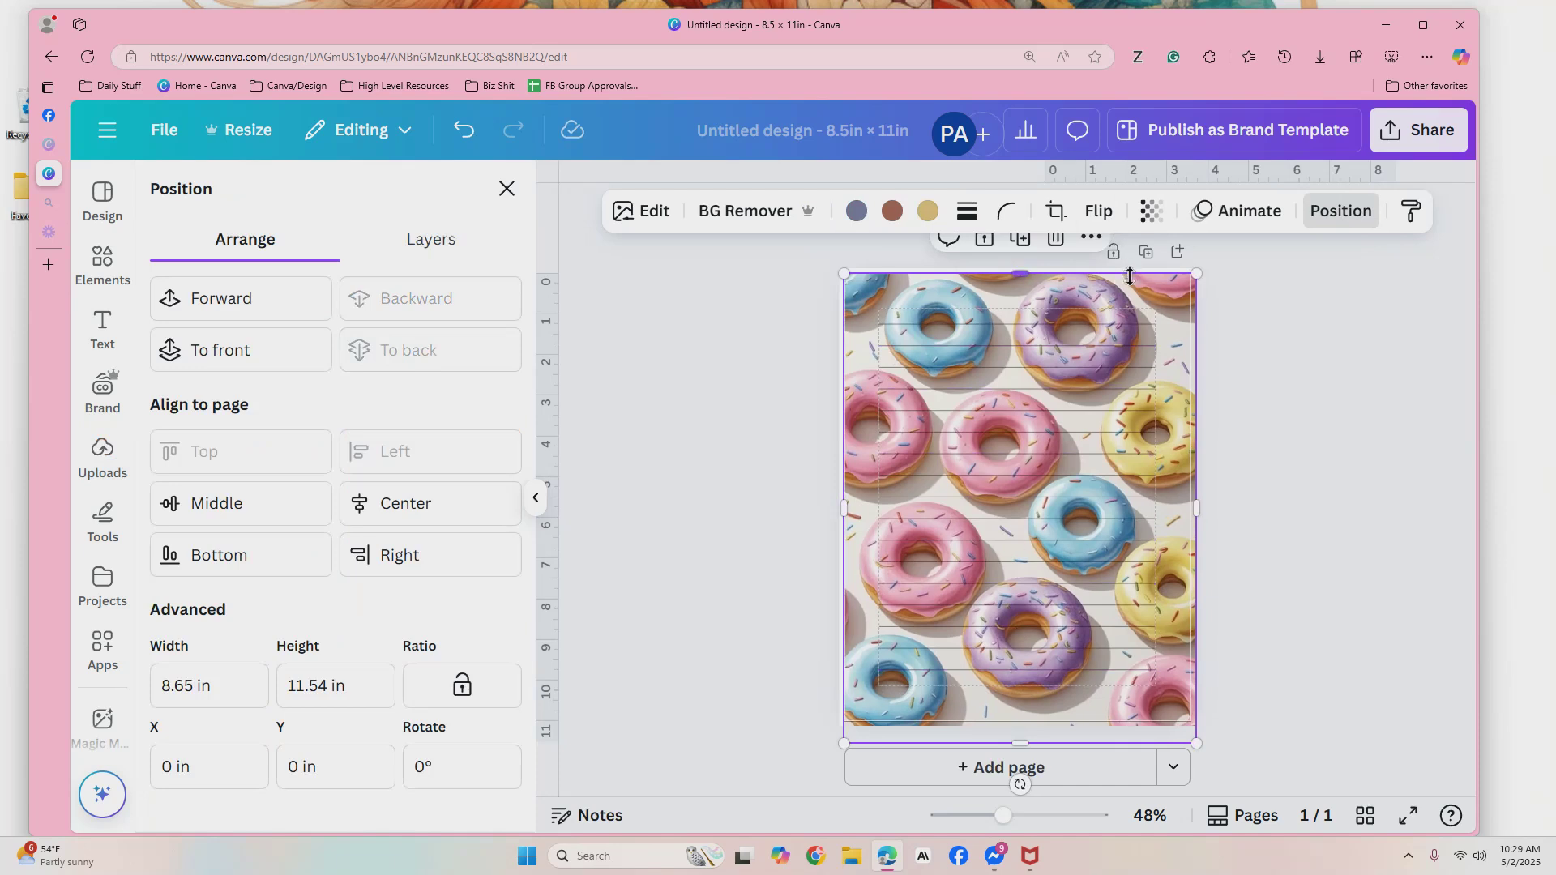
drag(1025, 280, 1025, 272)
drag(845, 515, 834, 515)
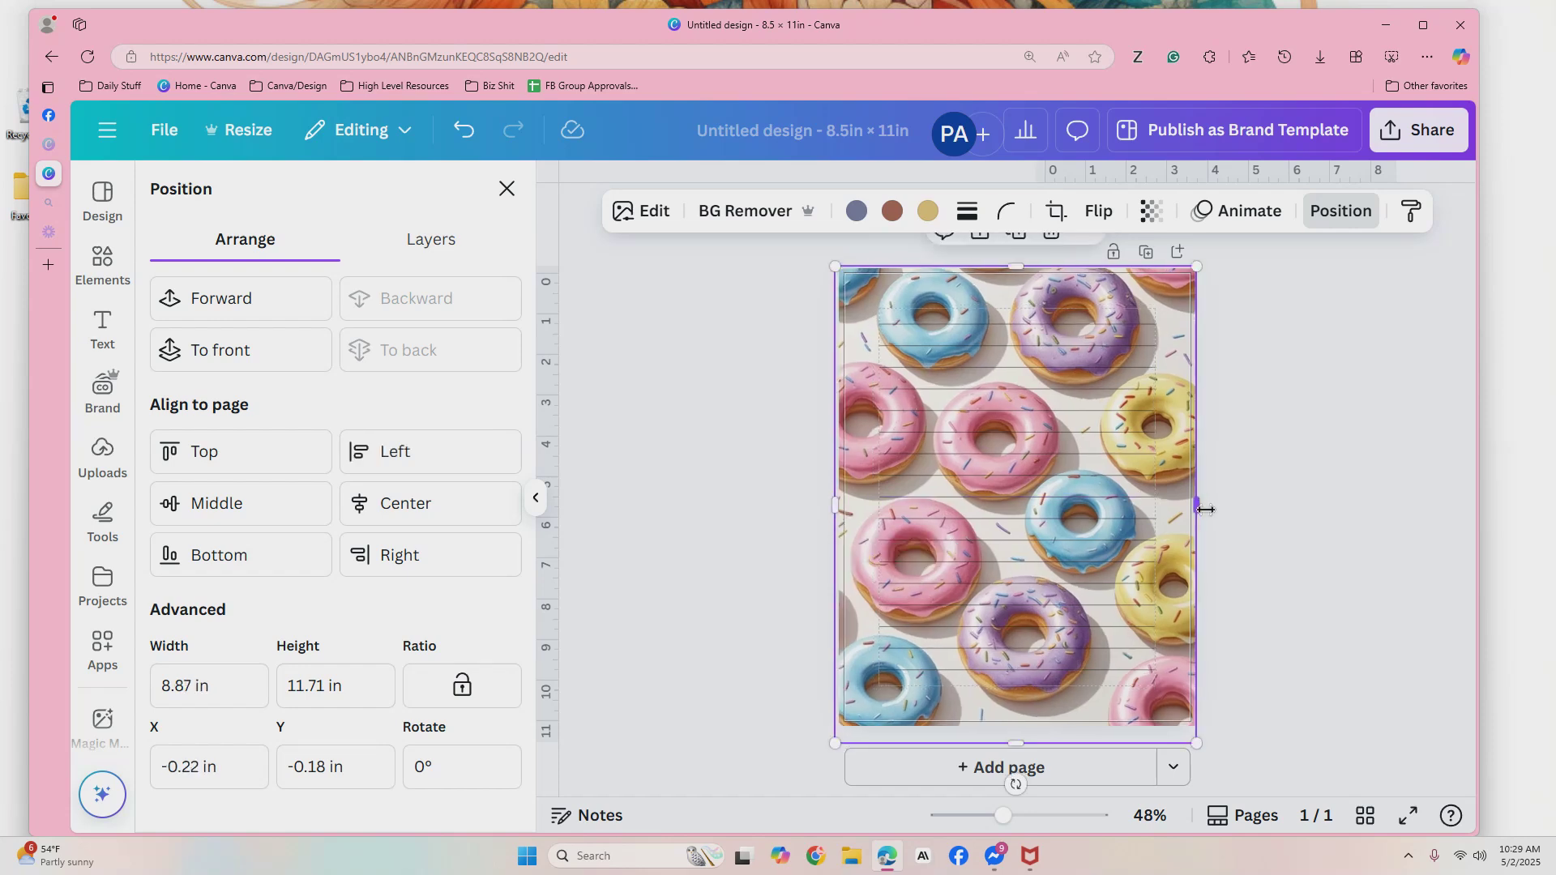
Step: Fade the donut background image by lowering its transparency to about 19
click(1152, 211)
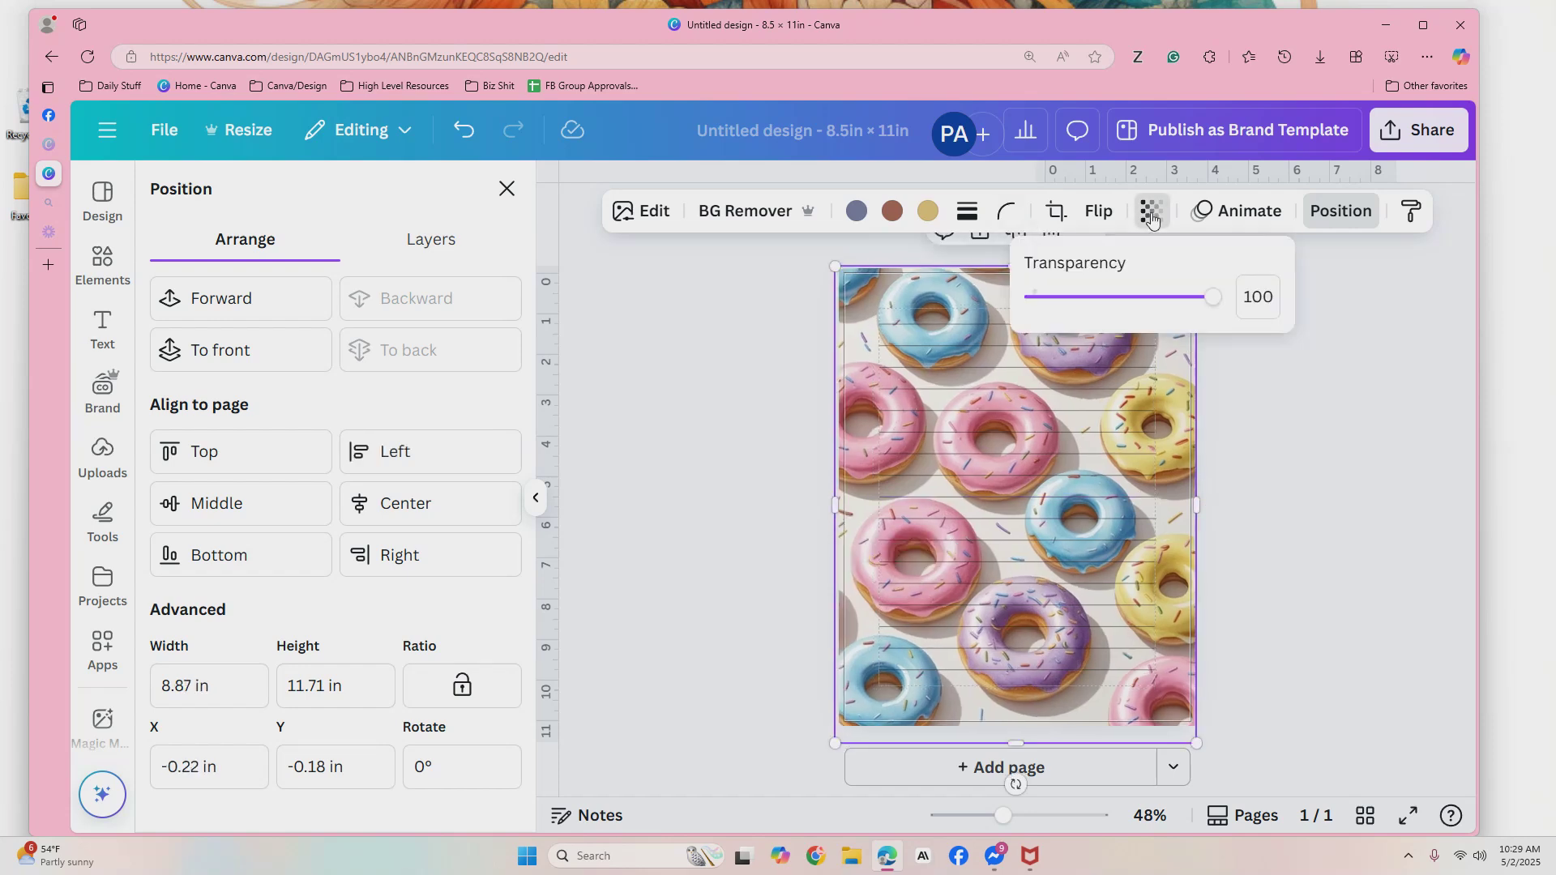
drag(1212, 299, 1067, 306)
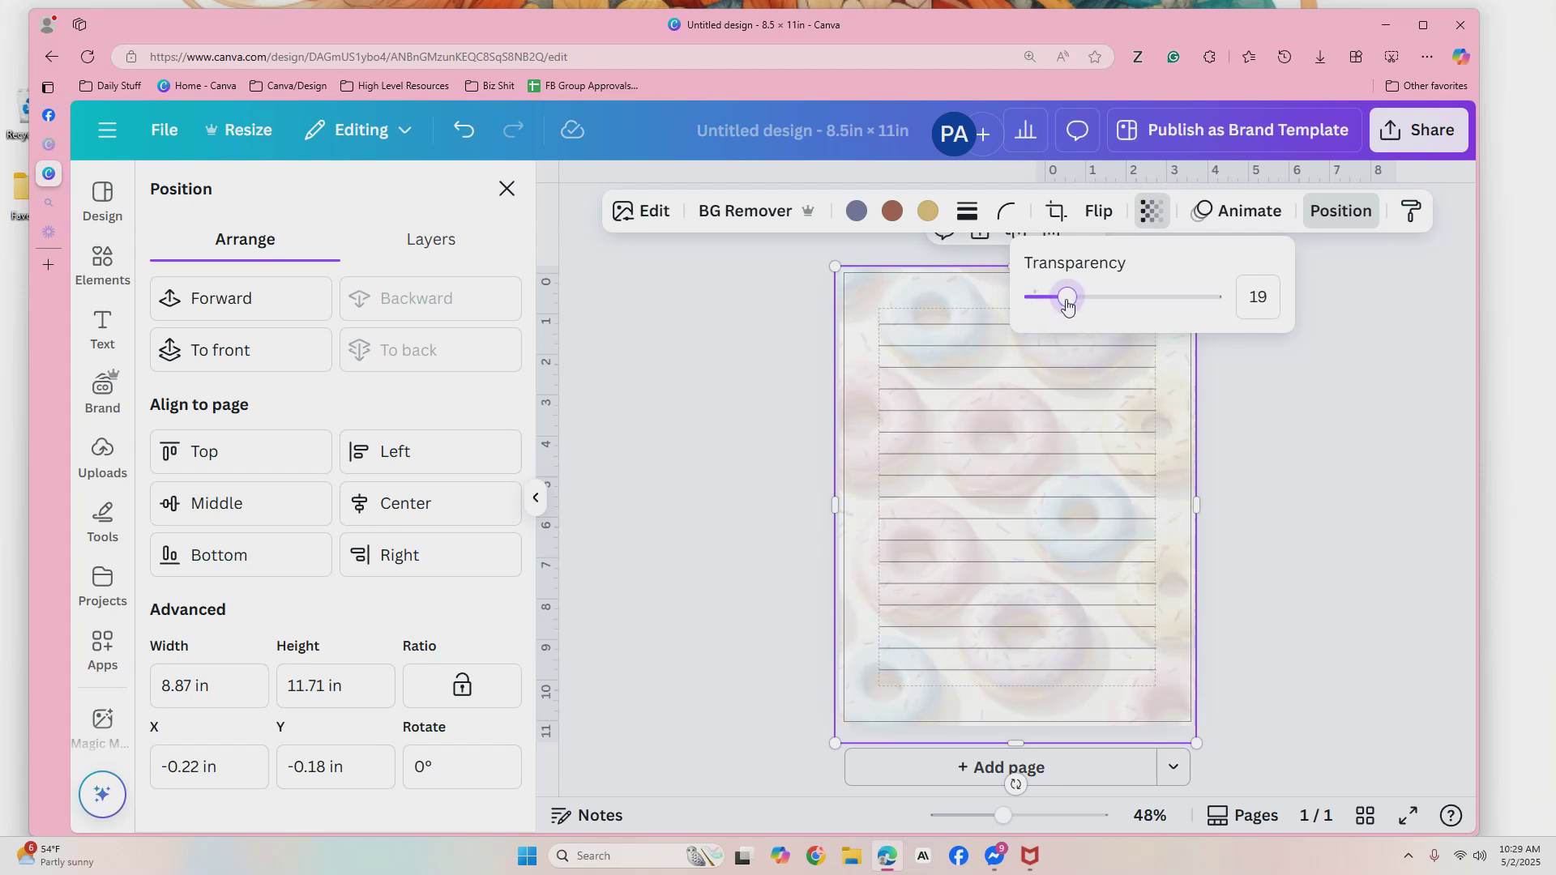
click(716, 346)
Step: Increase the line weight of the first writing line on the page
click(943, 324)
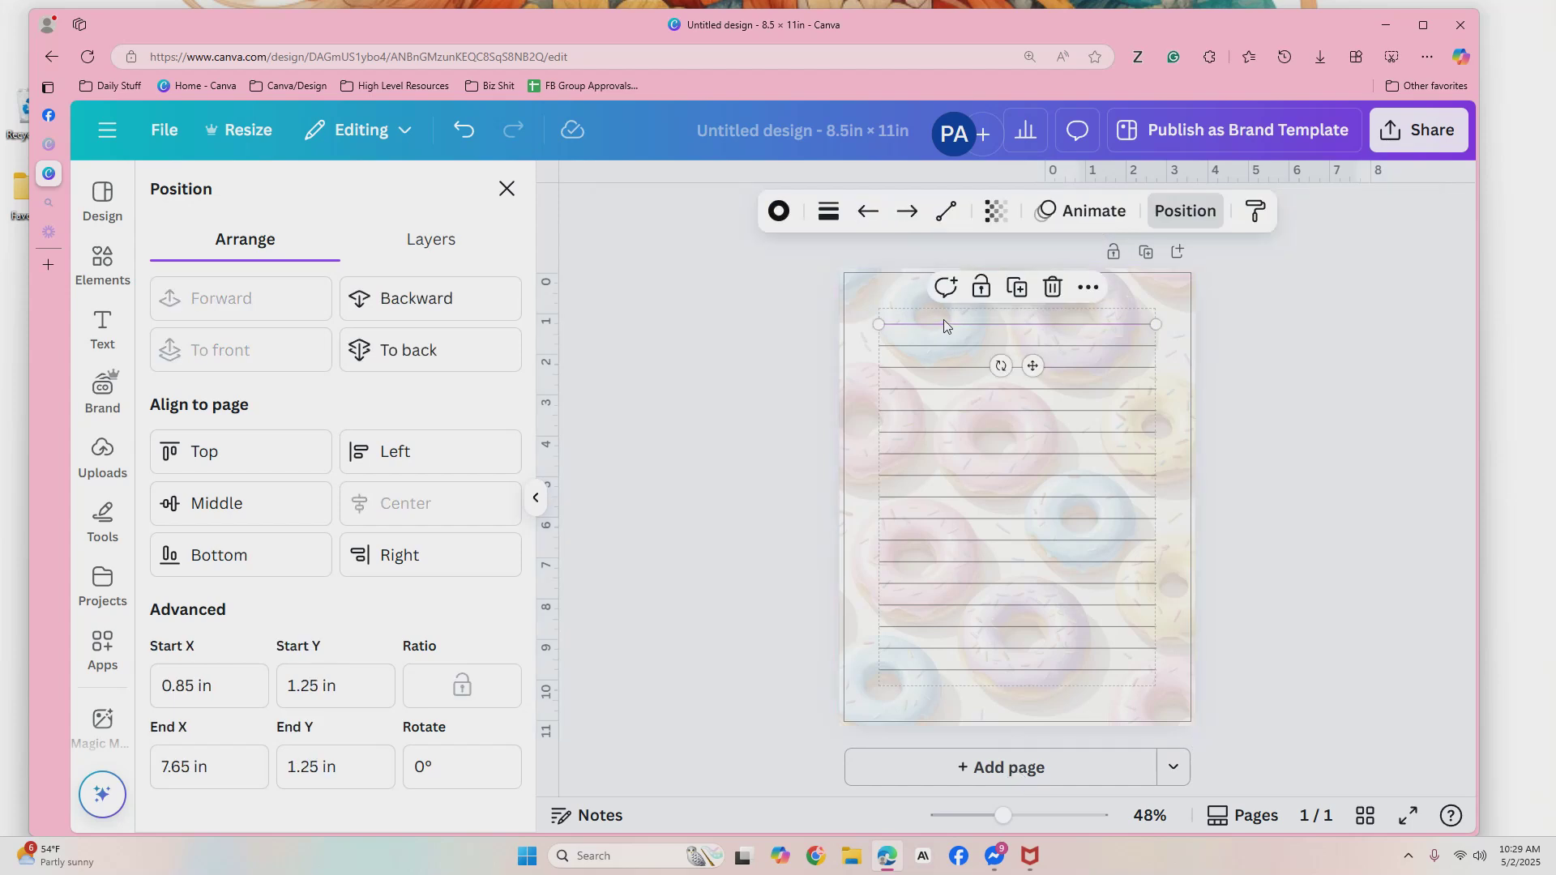
click(829, 213)
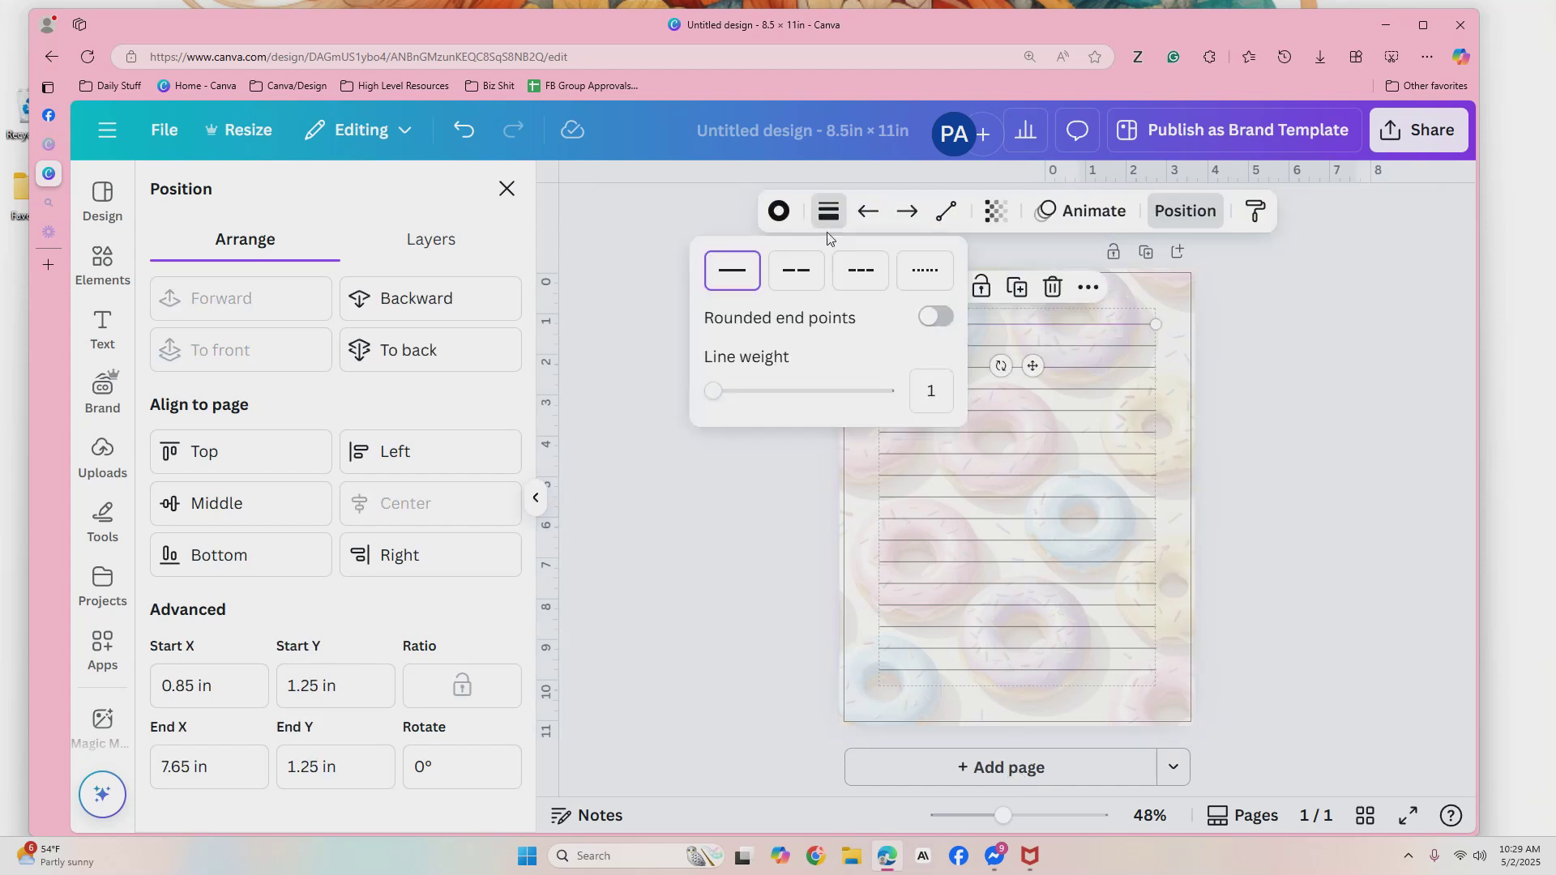
click(933, 397)
key(Return)
click(606, 533)
click(741, 320)
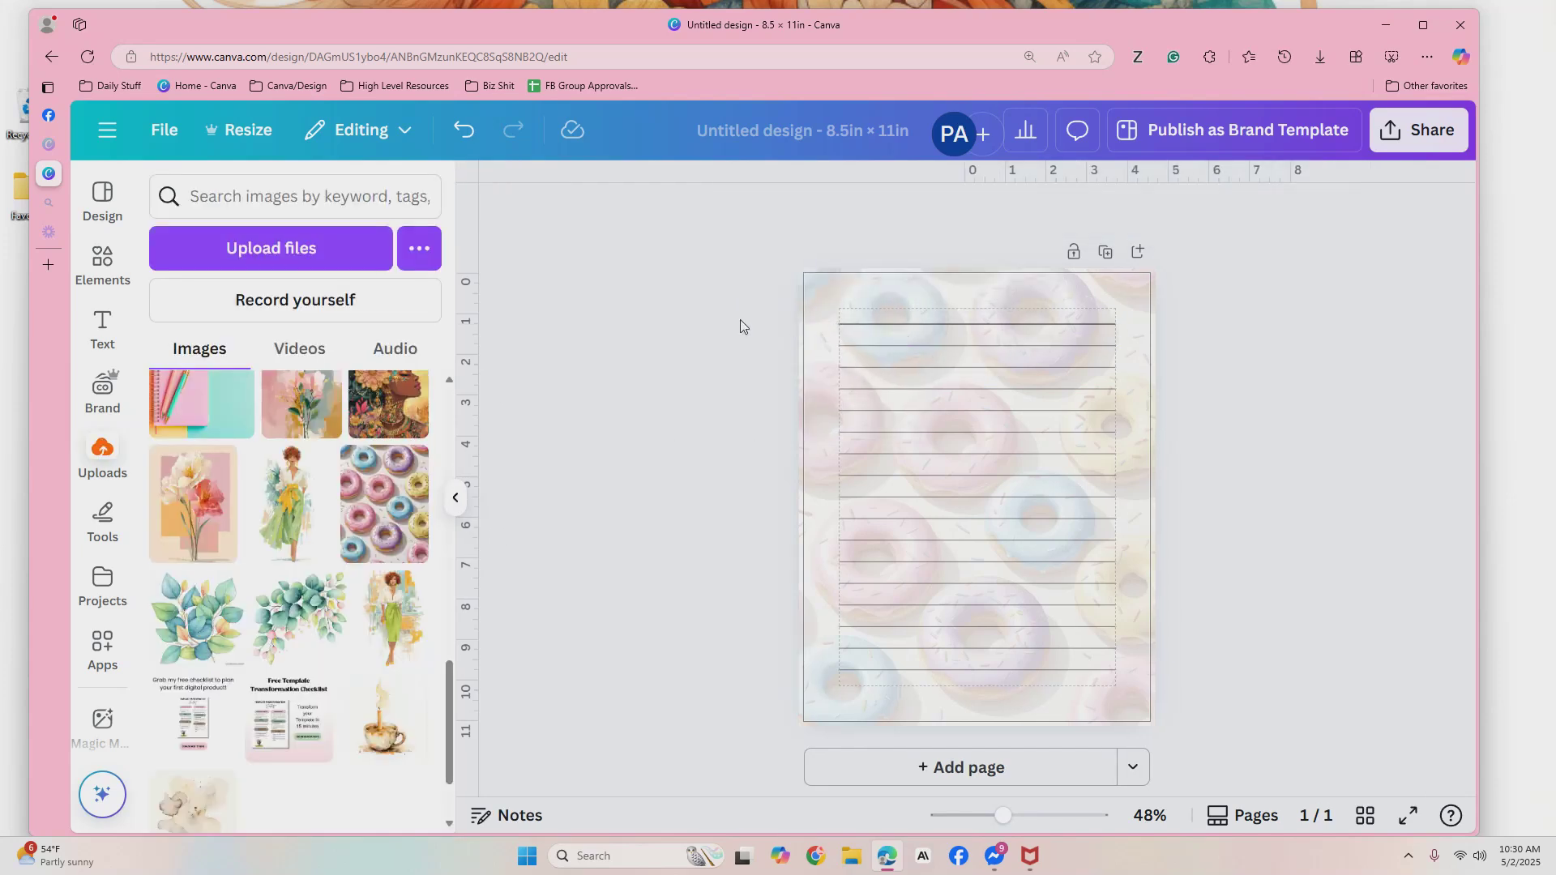
Step: Select all the remaining writing lines below the first one and set their line weight to 2
drag(723, 343, 1144, 702)
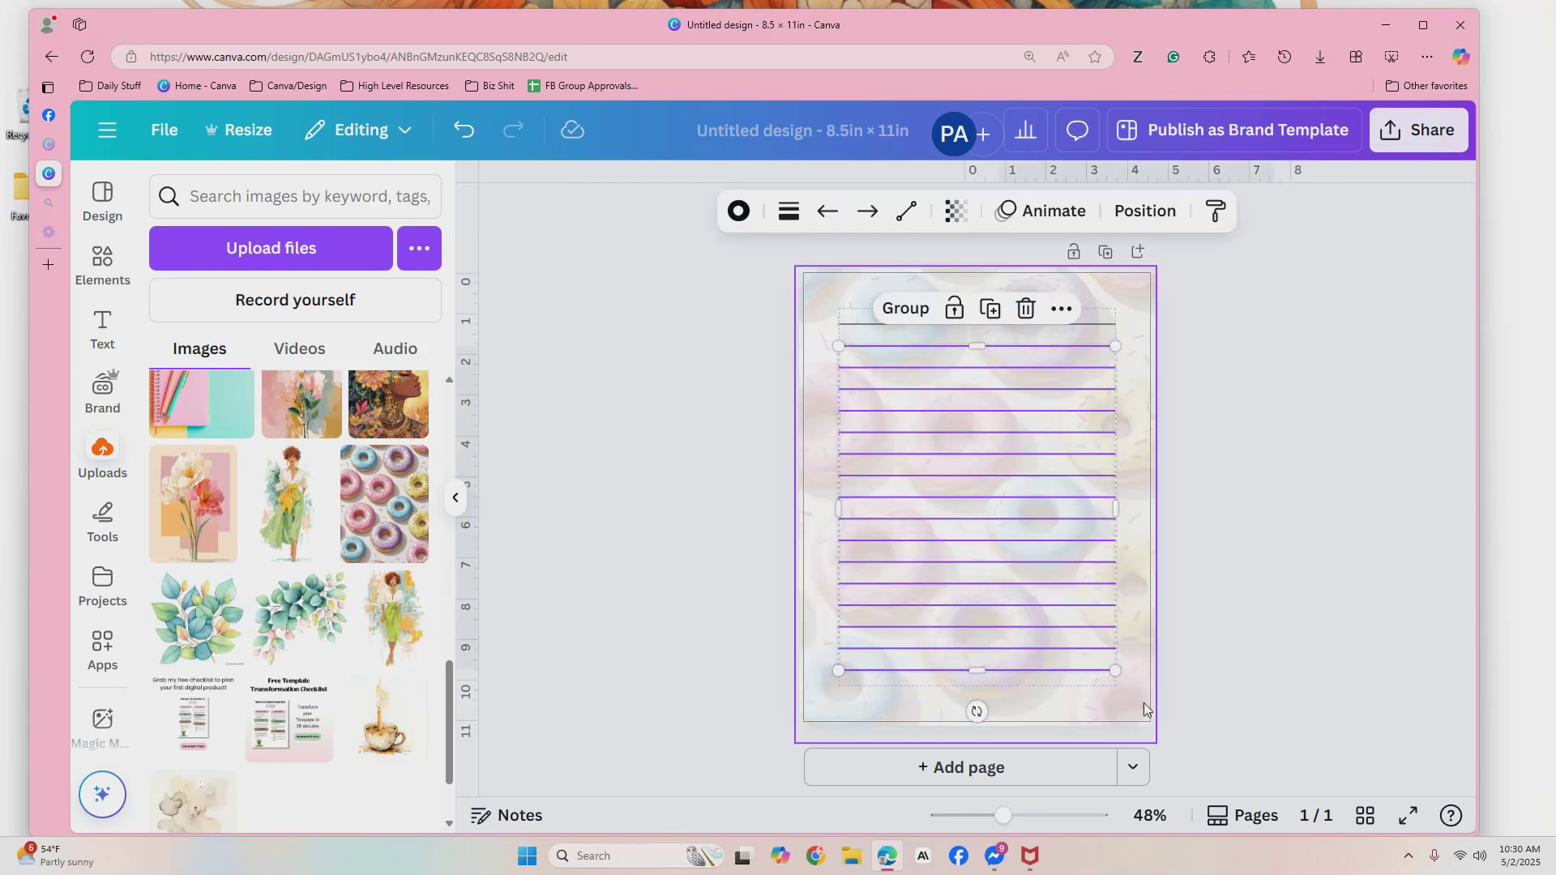
click(788, 211)
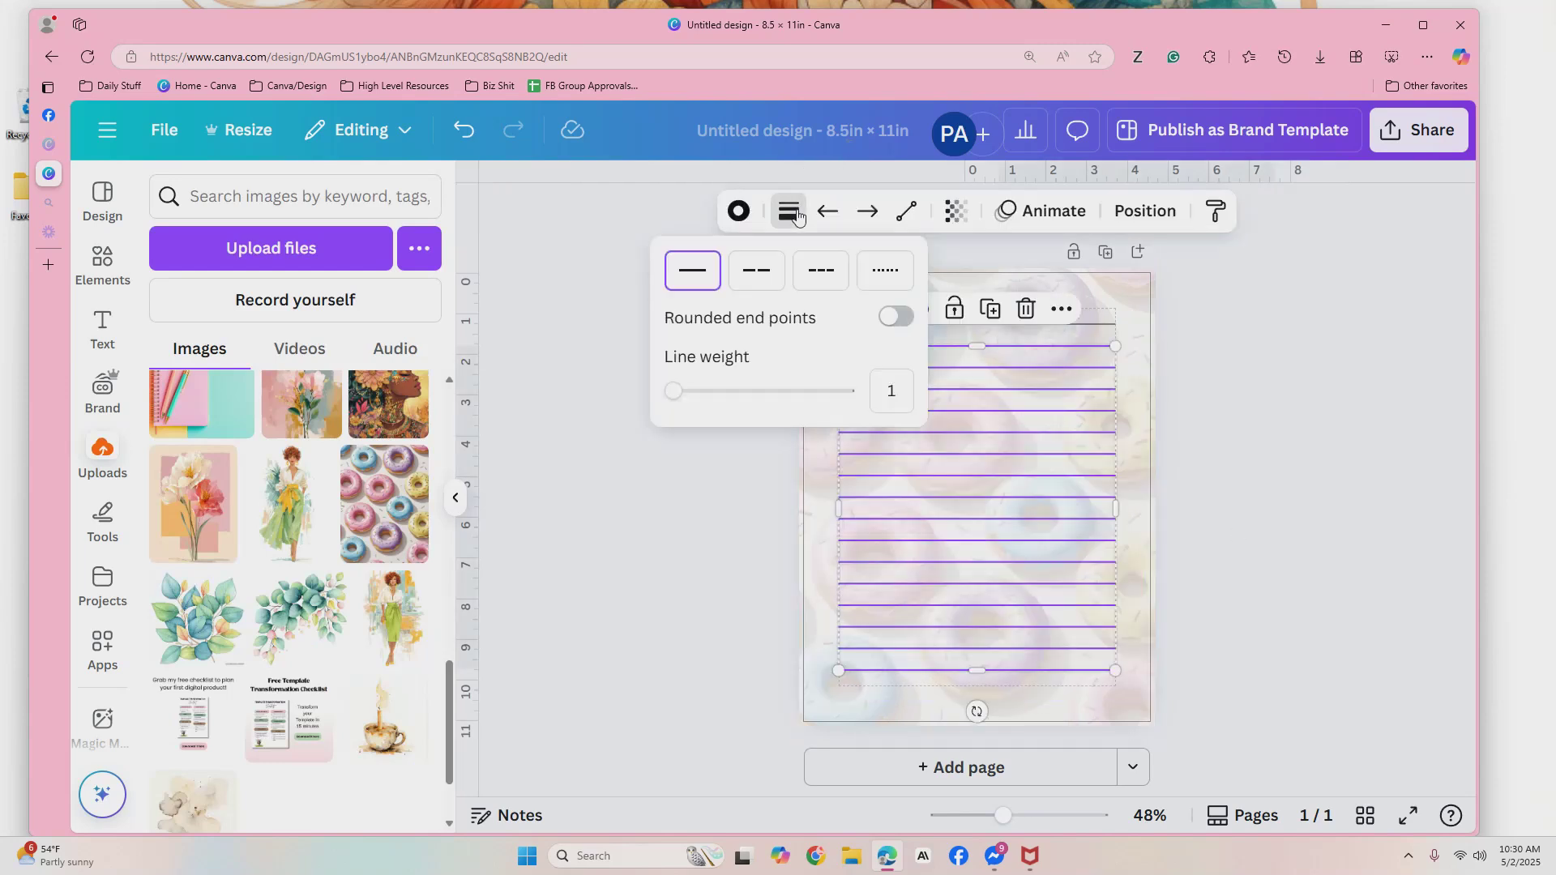
click(896, 387)
text(2)
key(Return)
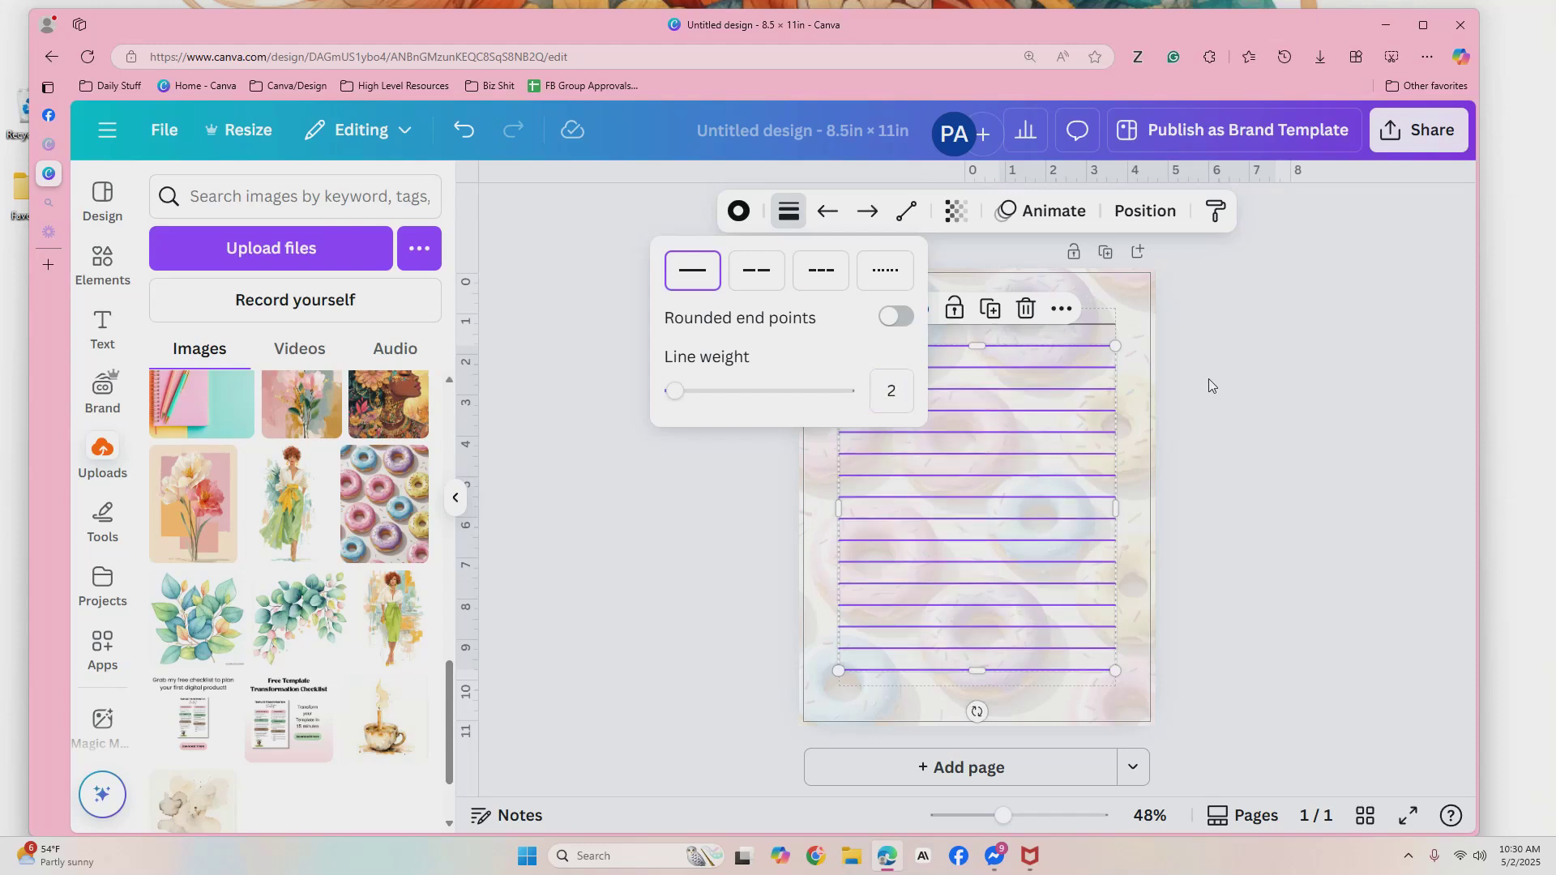
click(744, 553)
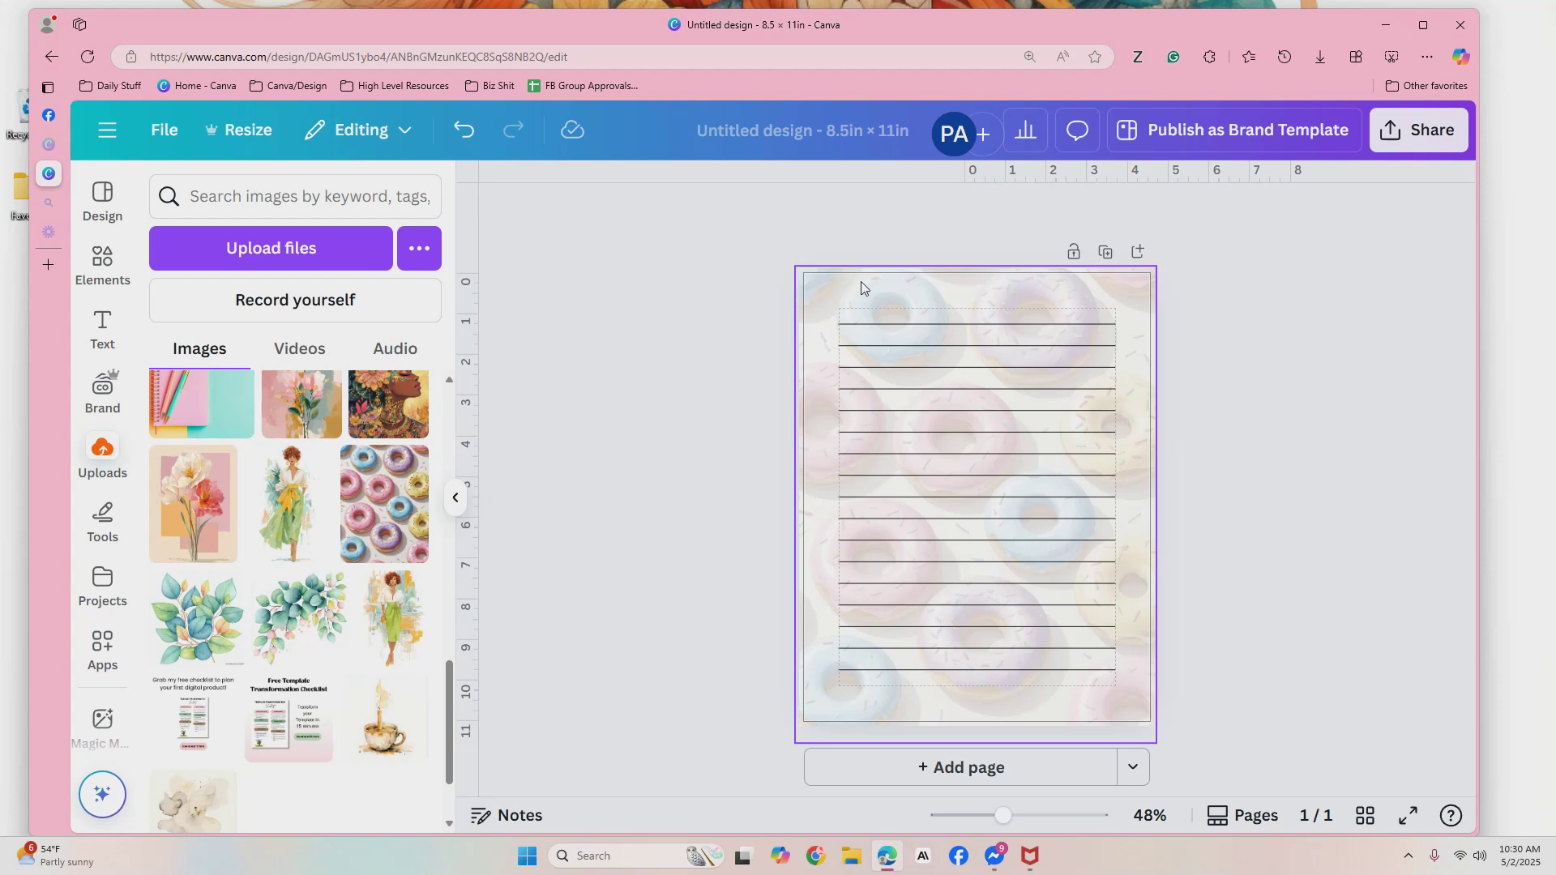
Step: Add a rounded rectangle of about 6.8 by 9.64 in over the lines, between the side margins, and fill it white
click(102, 258)
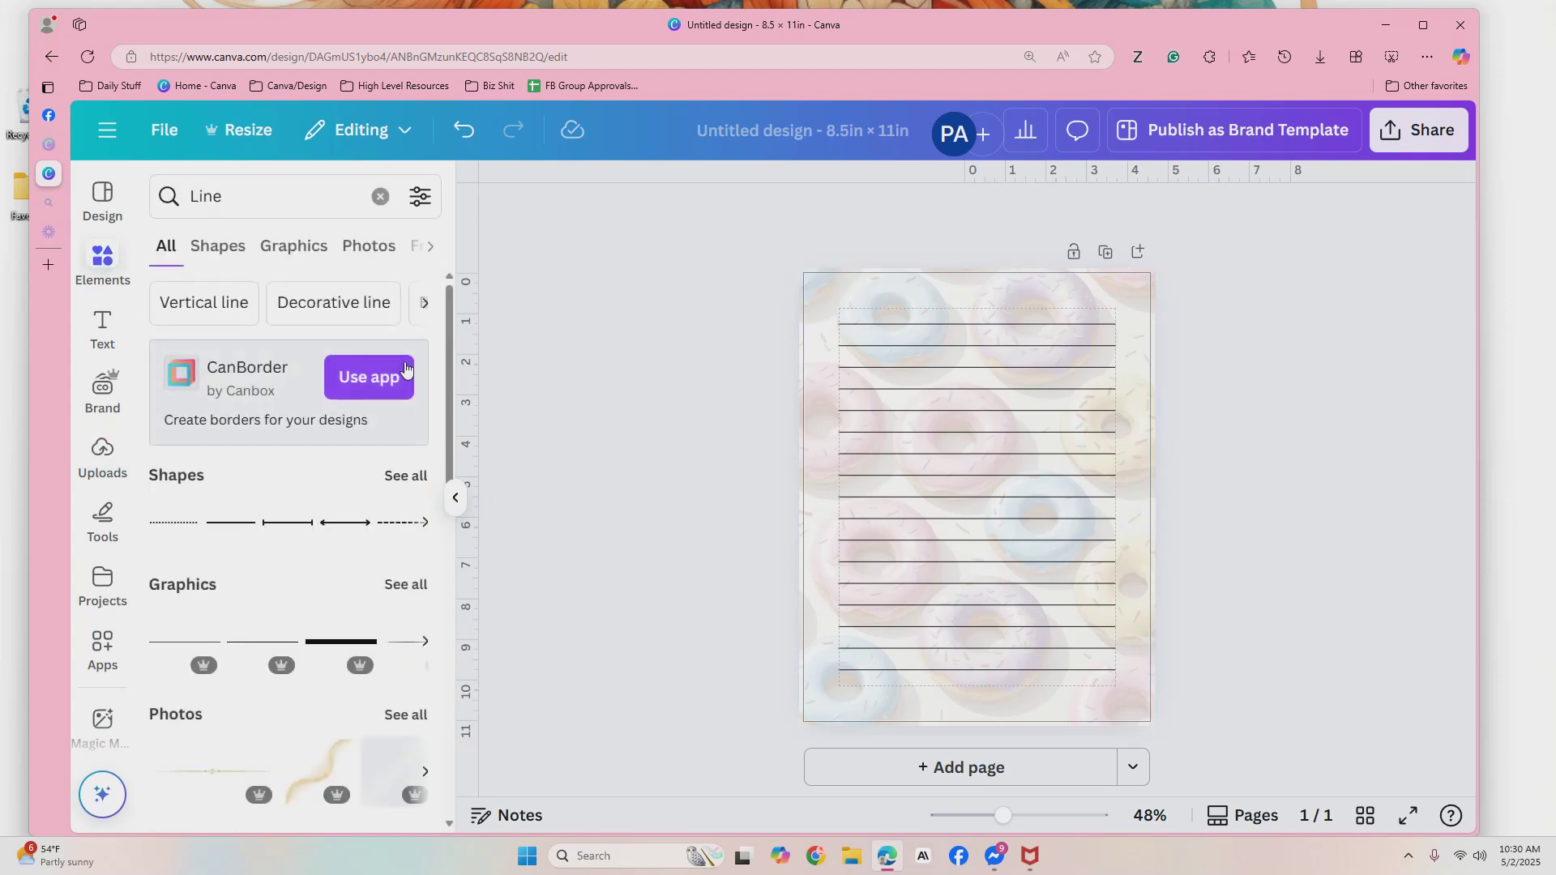
click(216, 247)
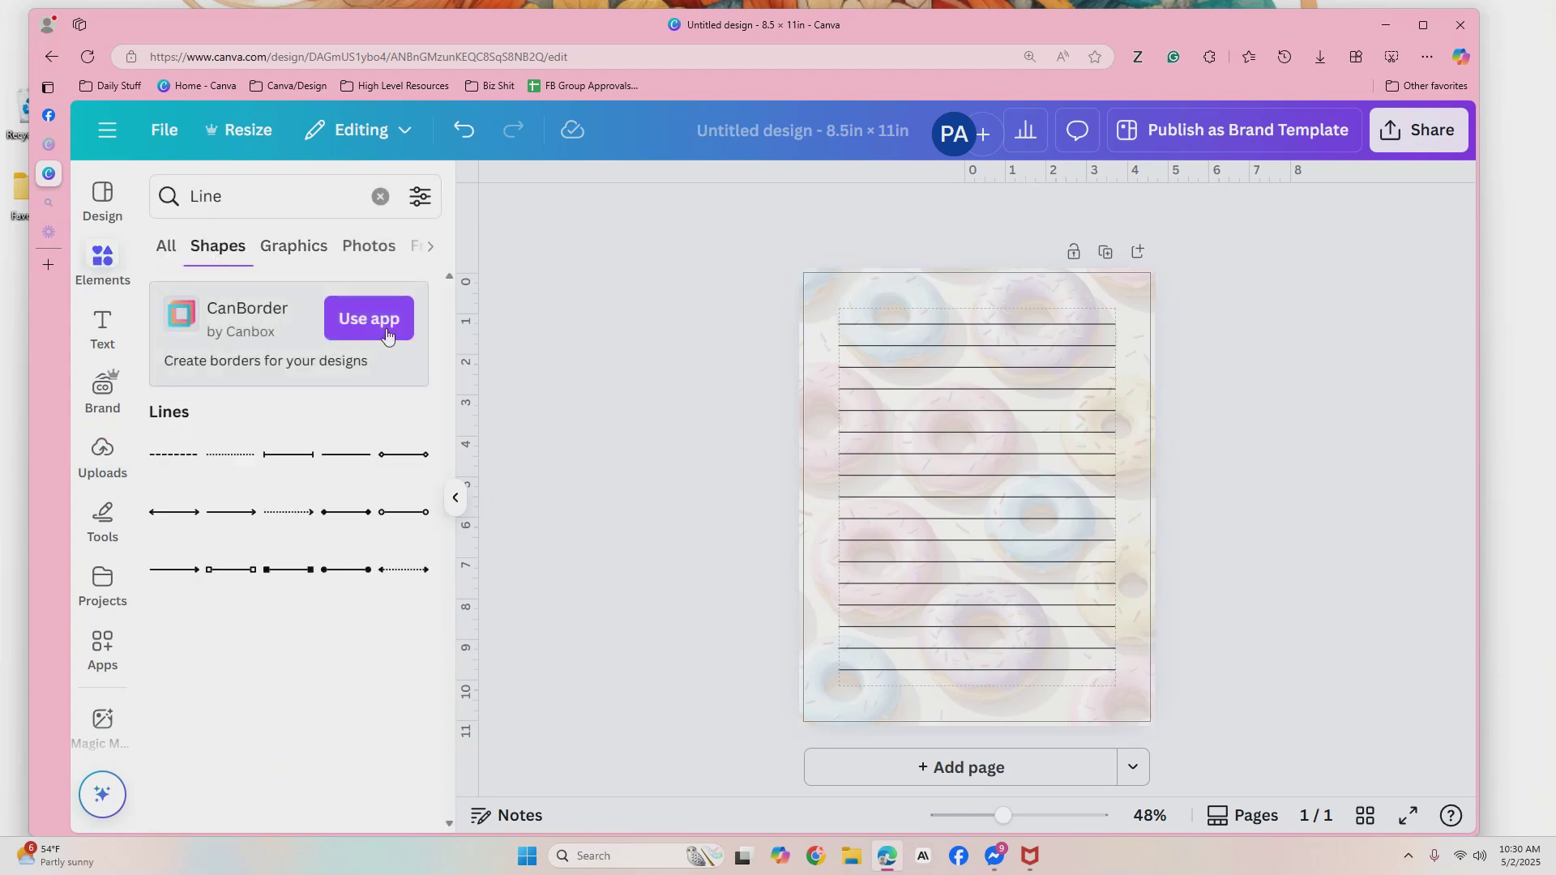
click(380, 196)
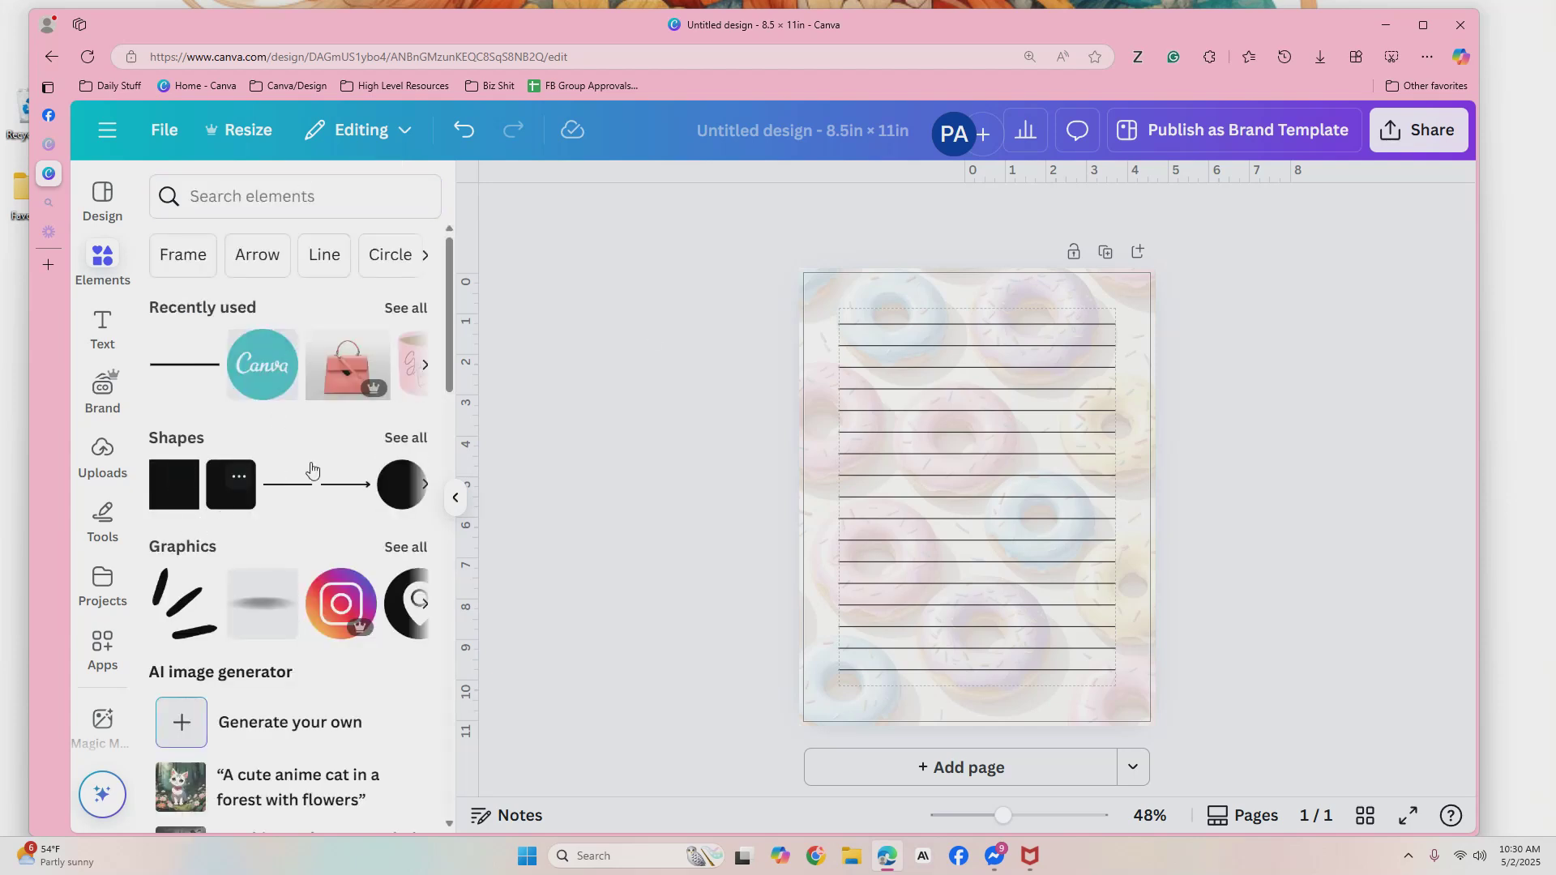
drag(1005, 515, 1116, 358)
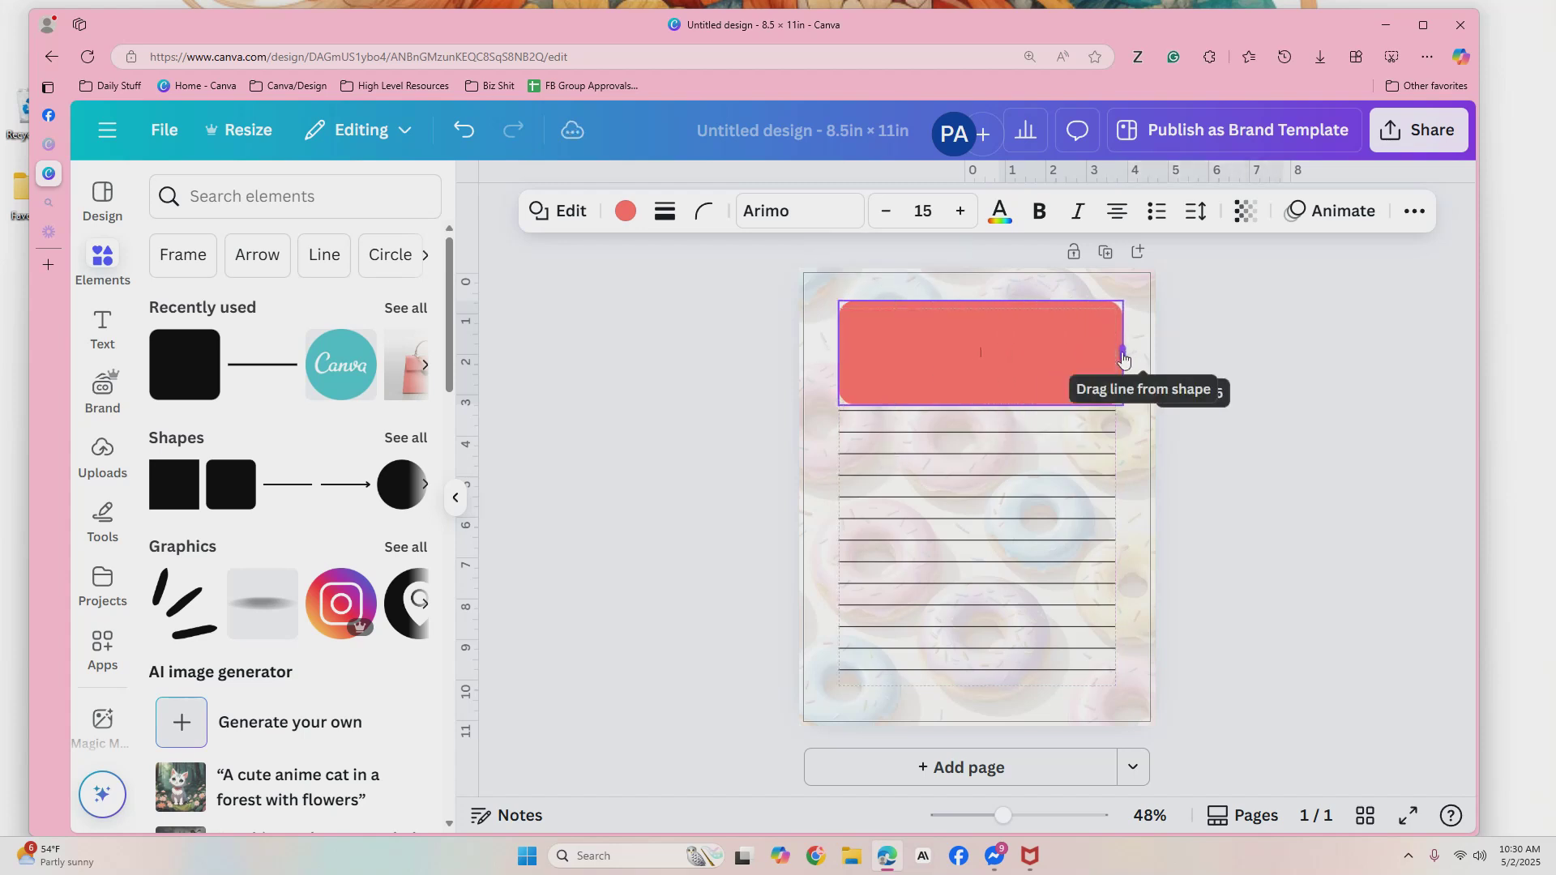
drag(978, 405, 994, 697)
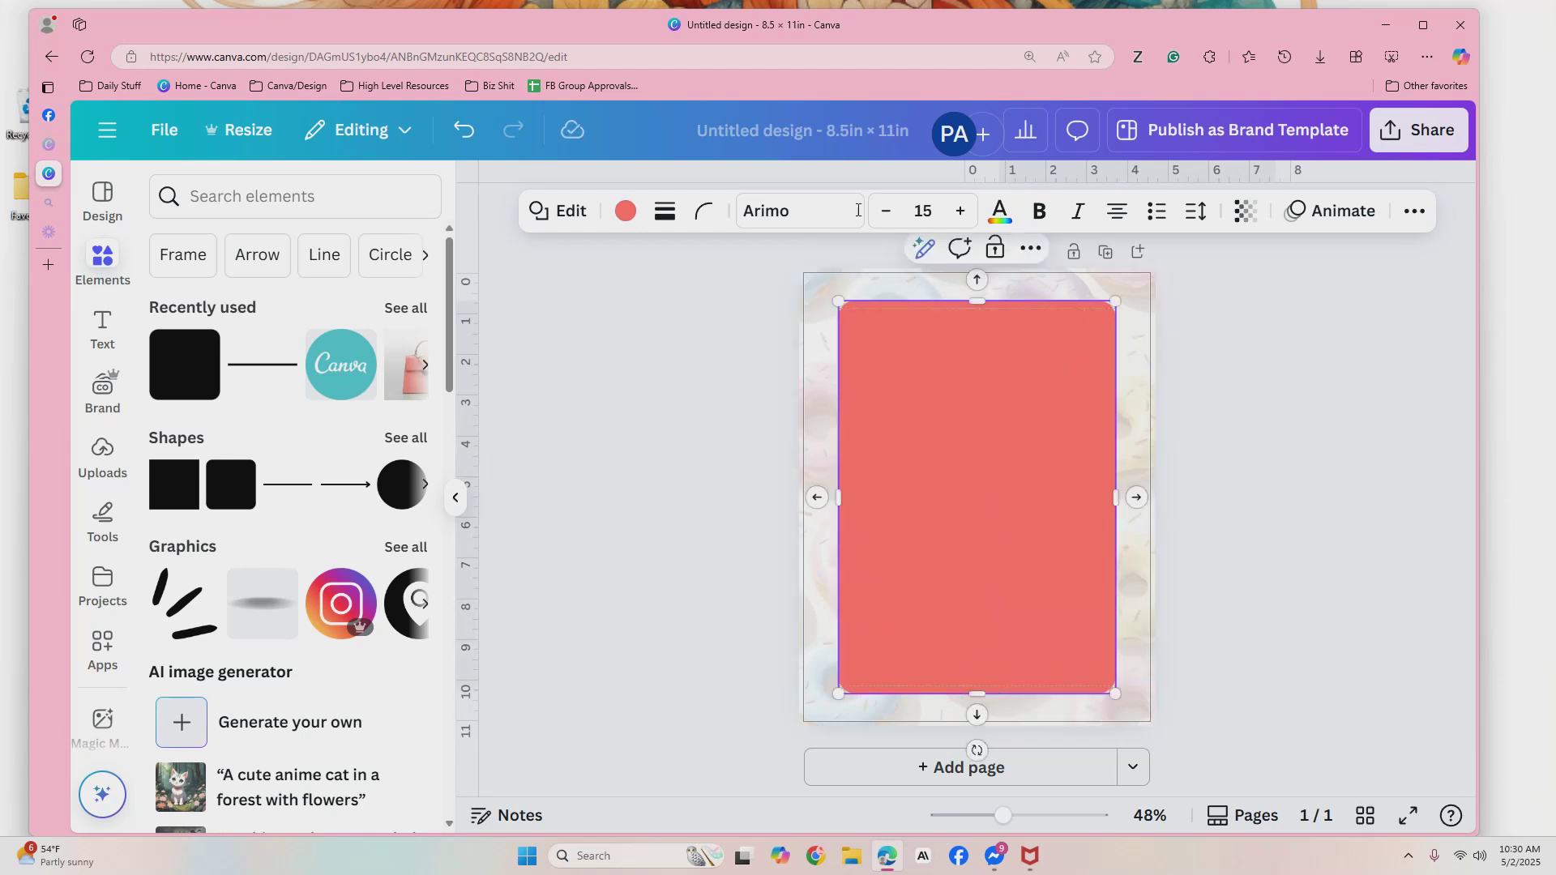
click(622, 210)
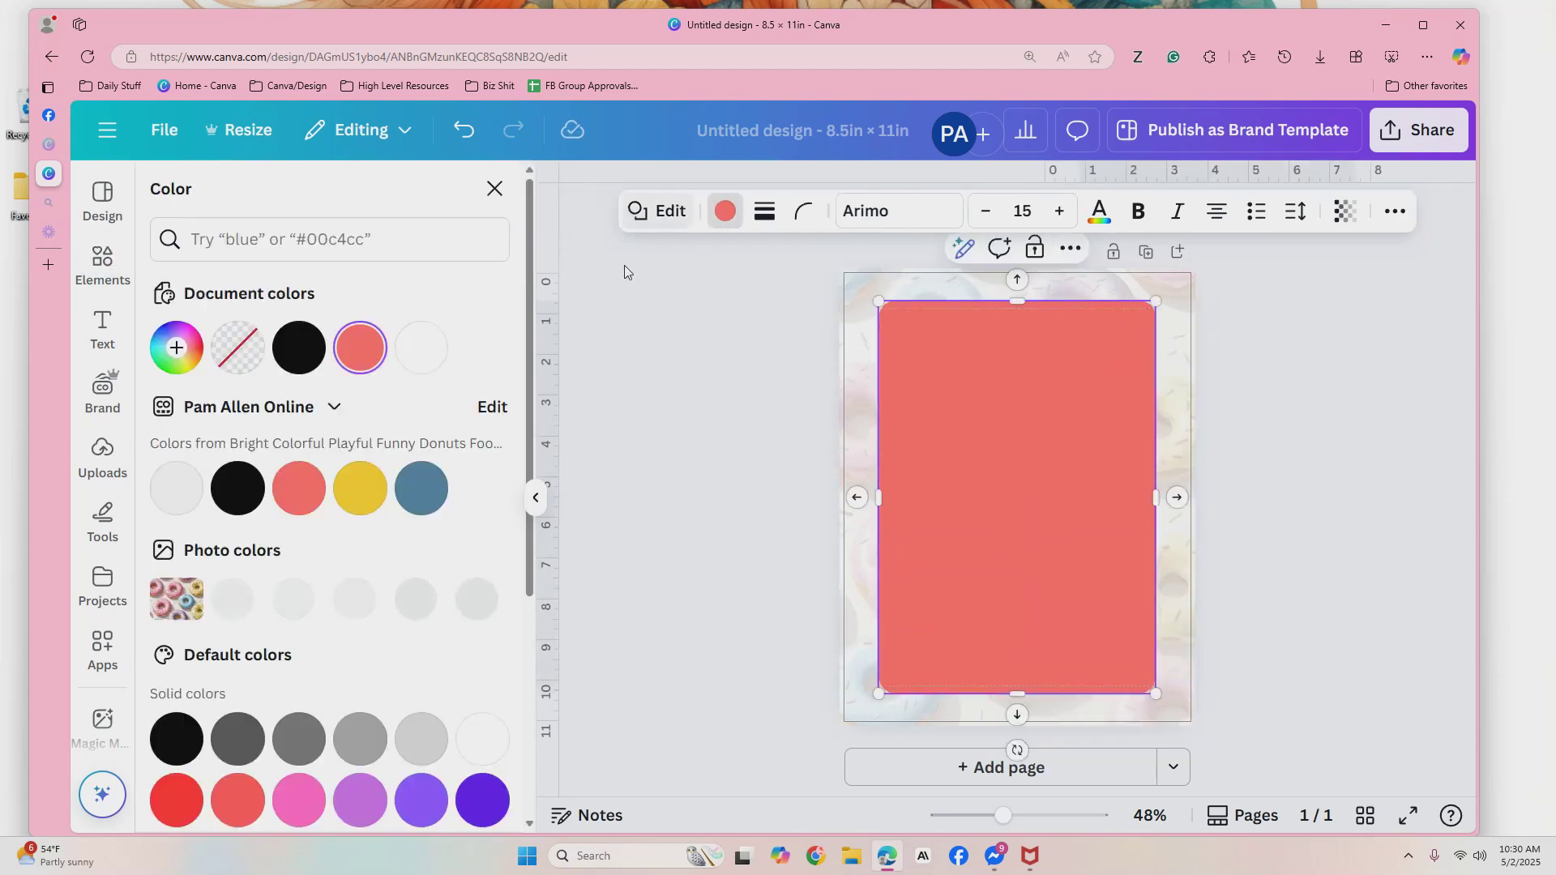
click(421, 348)
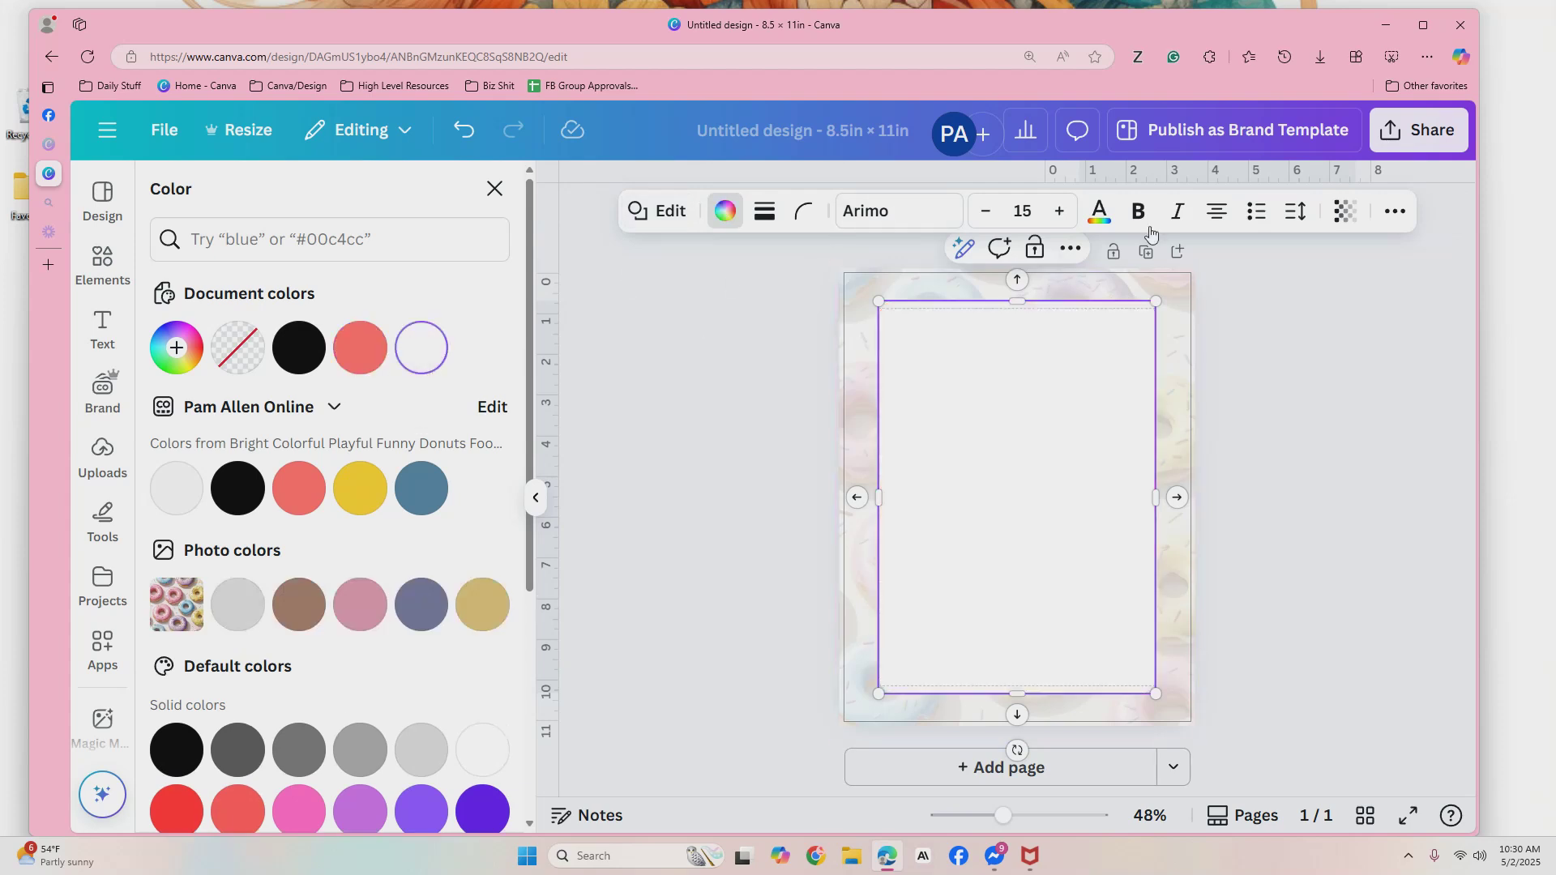
Step: Move the white rounded rectangle backward layer by layer until it sits behind all the lines but above the donut image
click(1409, 215)
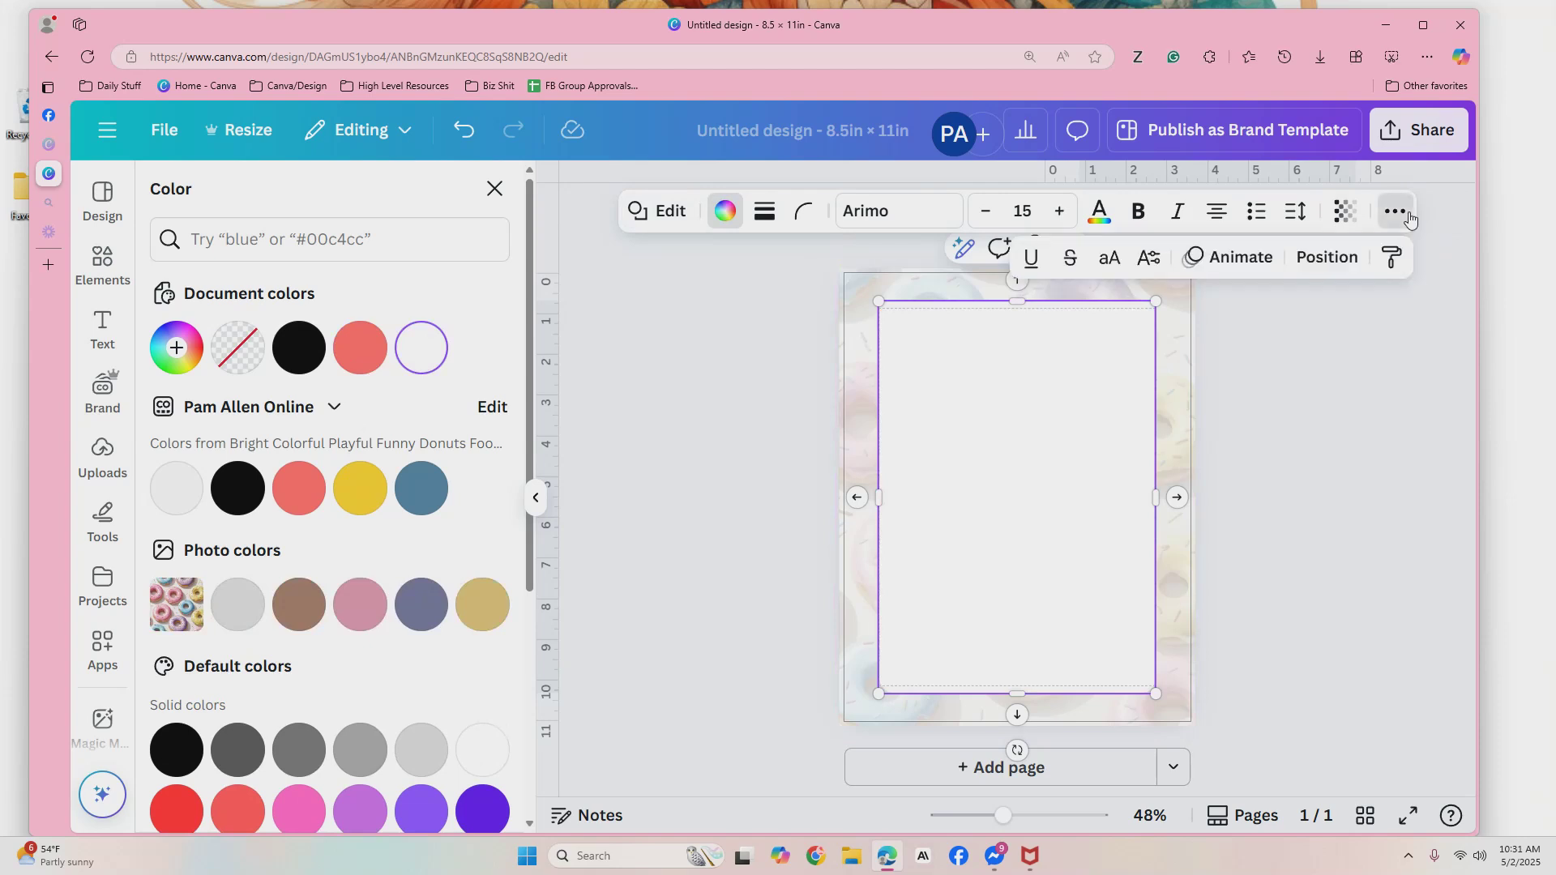
click(1329, 257)
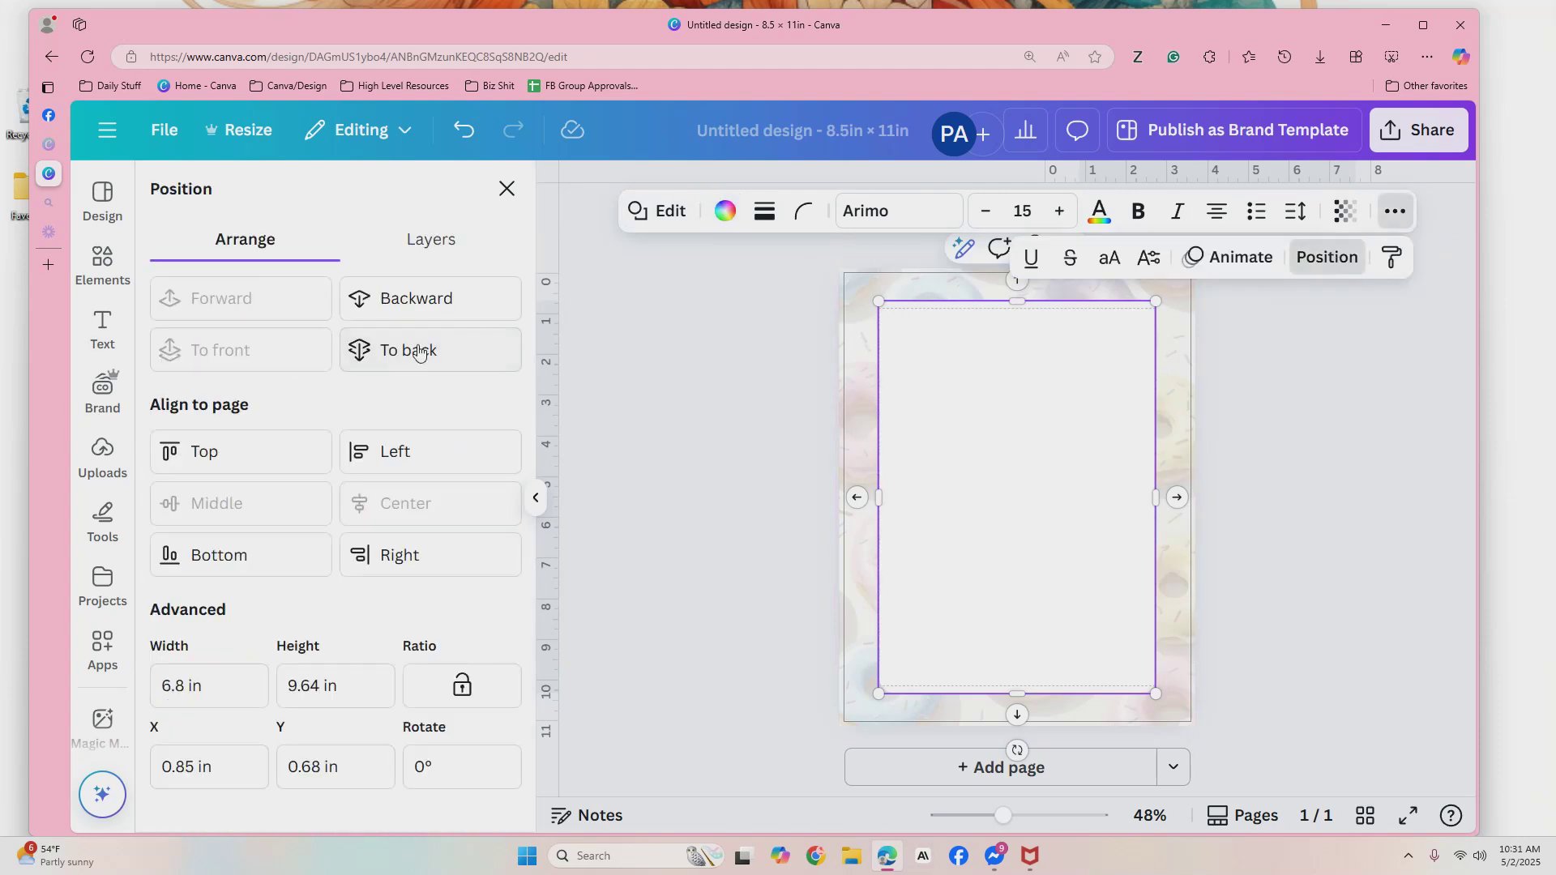
click(421, 300)
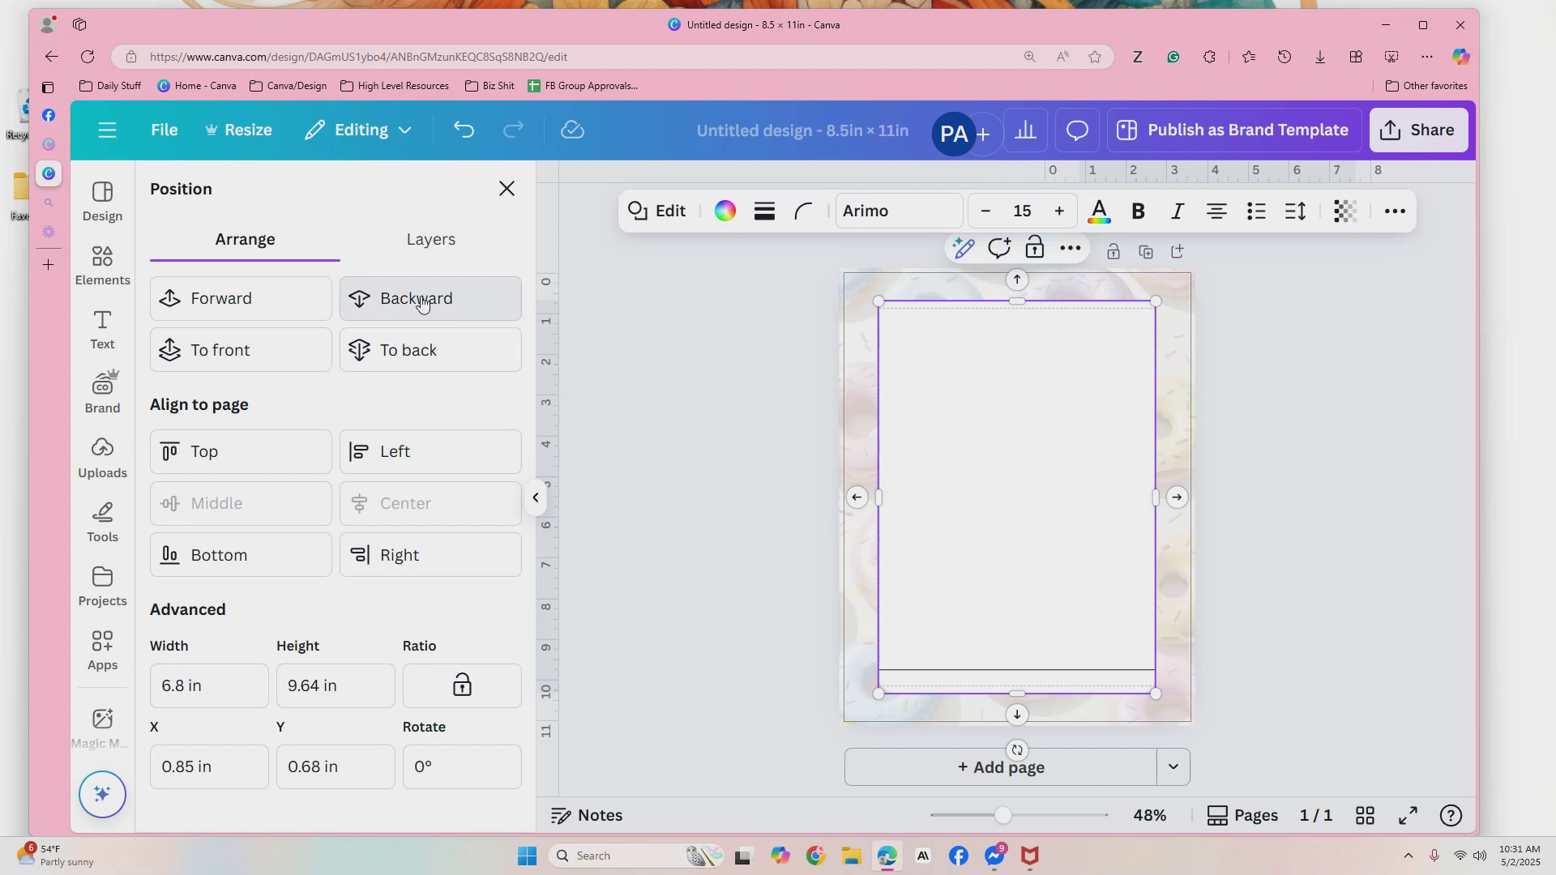
click(421, 299)
click(421, 300)
click(421, 300)
click(422, 299)
click(421, 300)
click(421, 300)
click(422, 300)
click(421, 300)
click(422, 300)
click(421, 300)
click(421, 300)
click(422, 300)
click(422, 300)
click(421, 300)
click(421, 299)
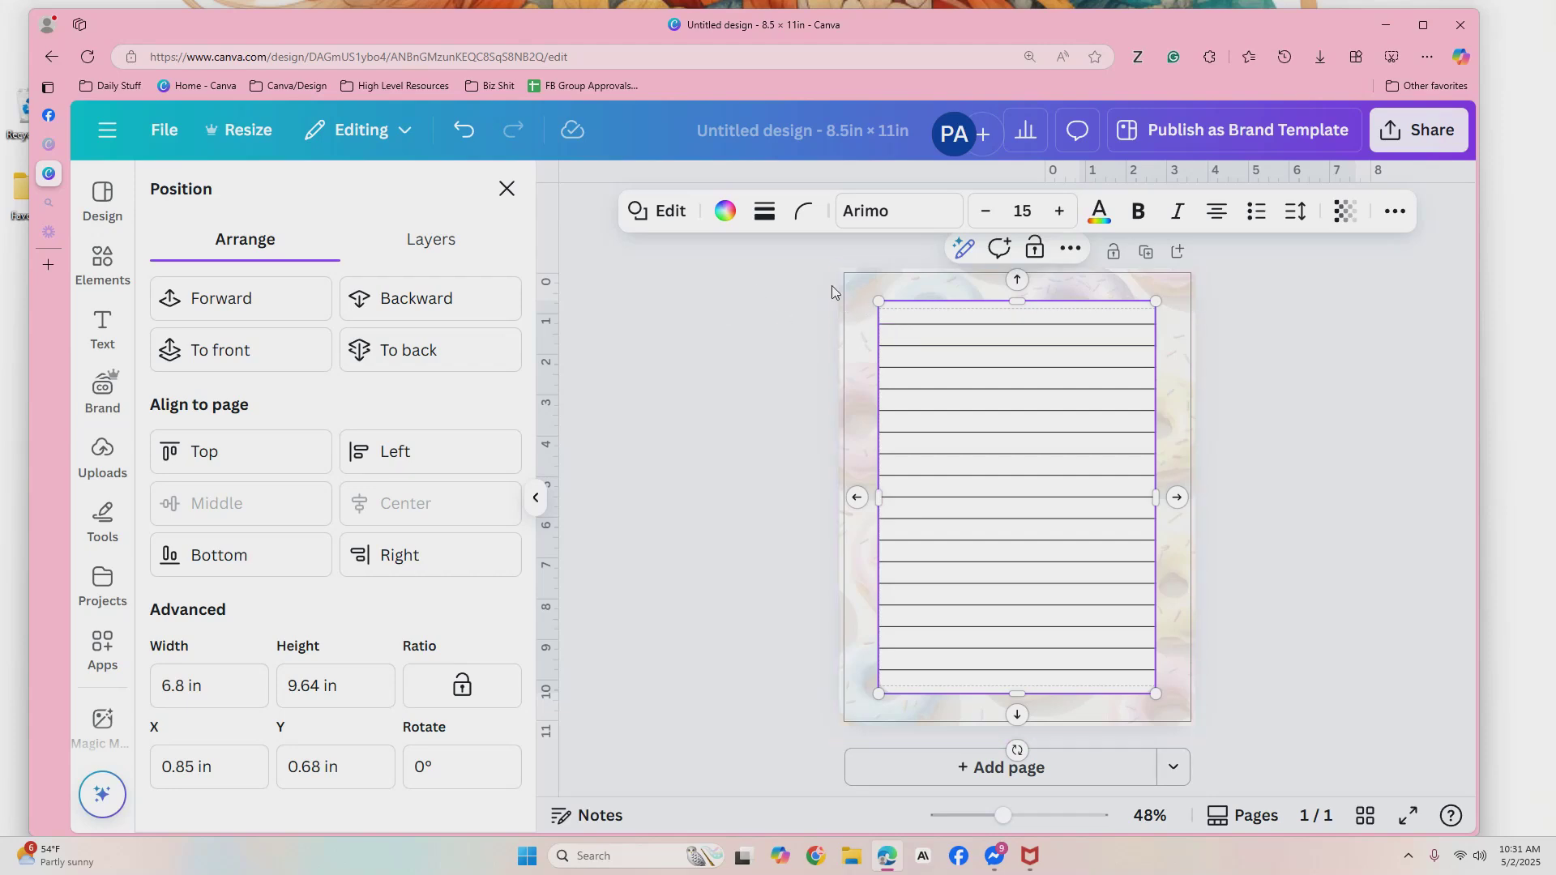
Step: Set the donut background image's transparency to 52
click(869, 280)
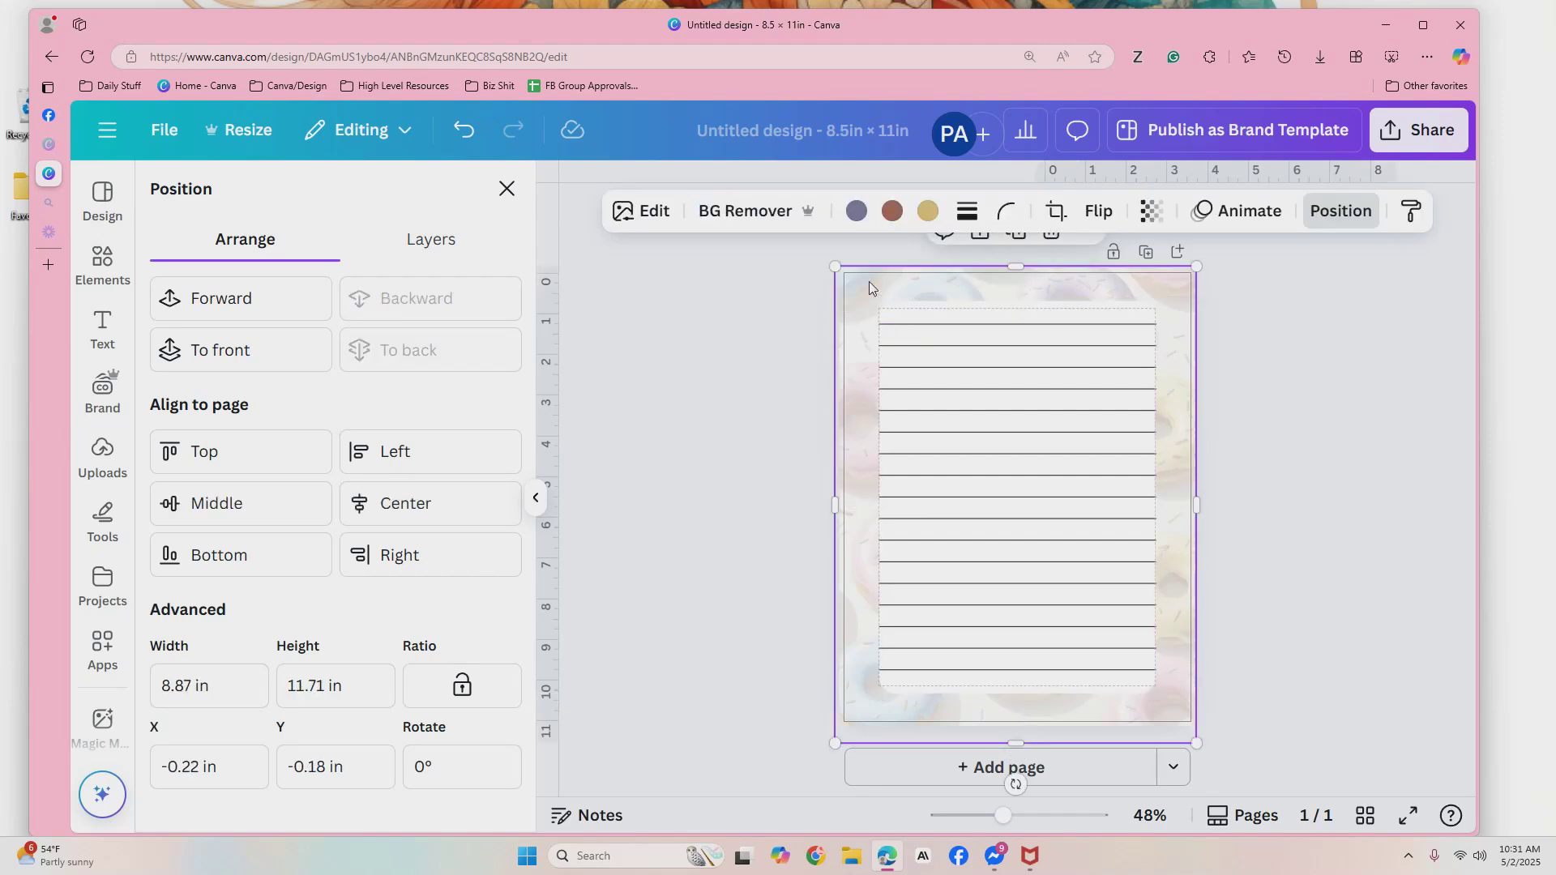
click(1152, 211)
drag(1041, 296, 1128, 296)
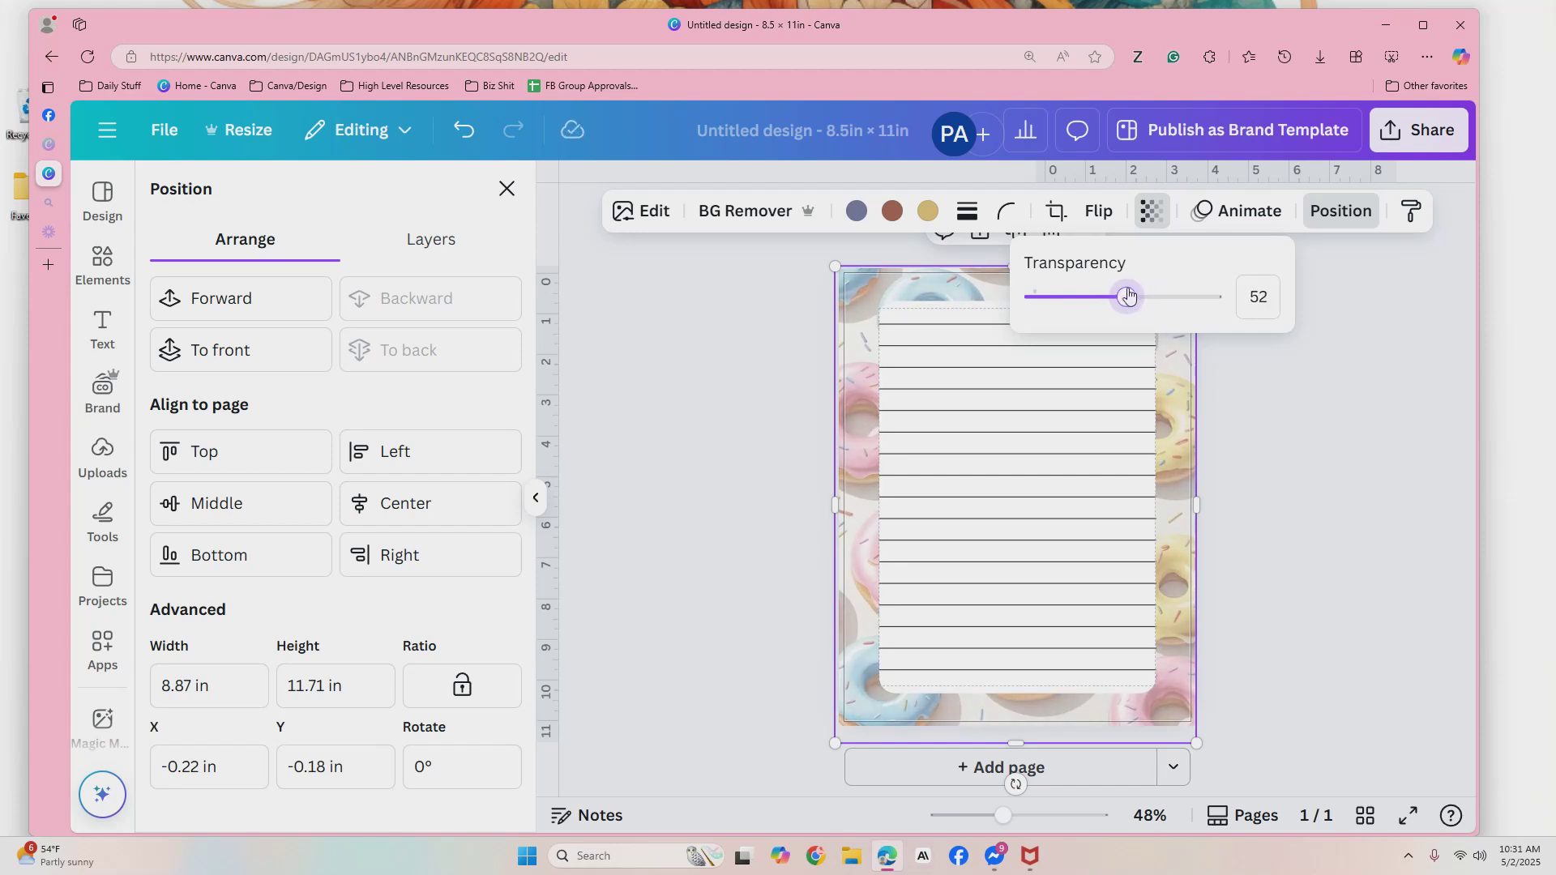
click(678, 328)
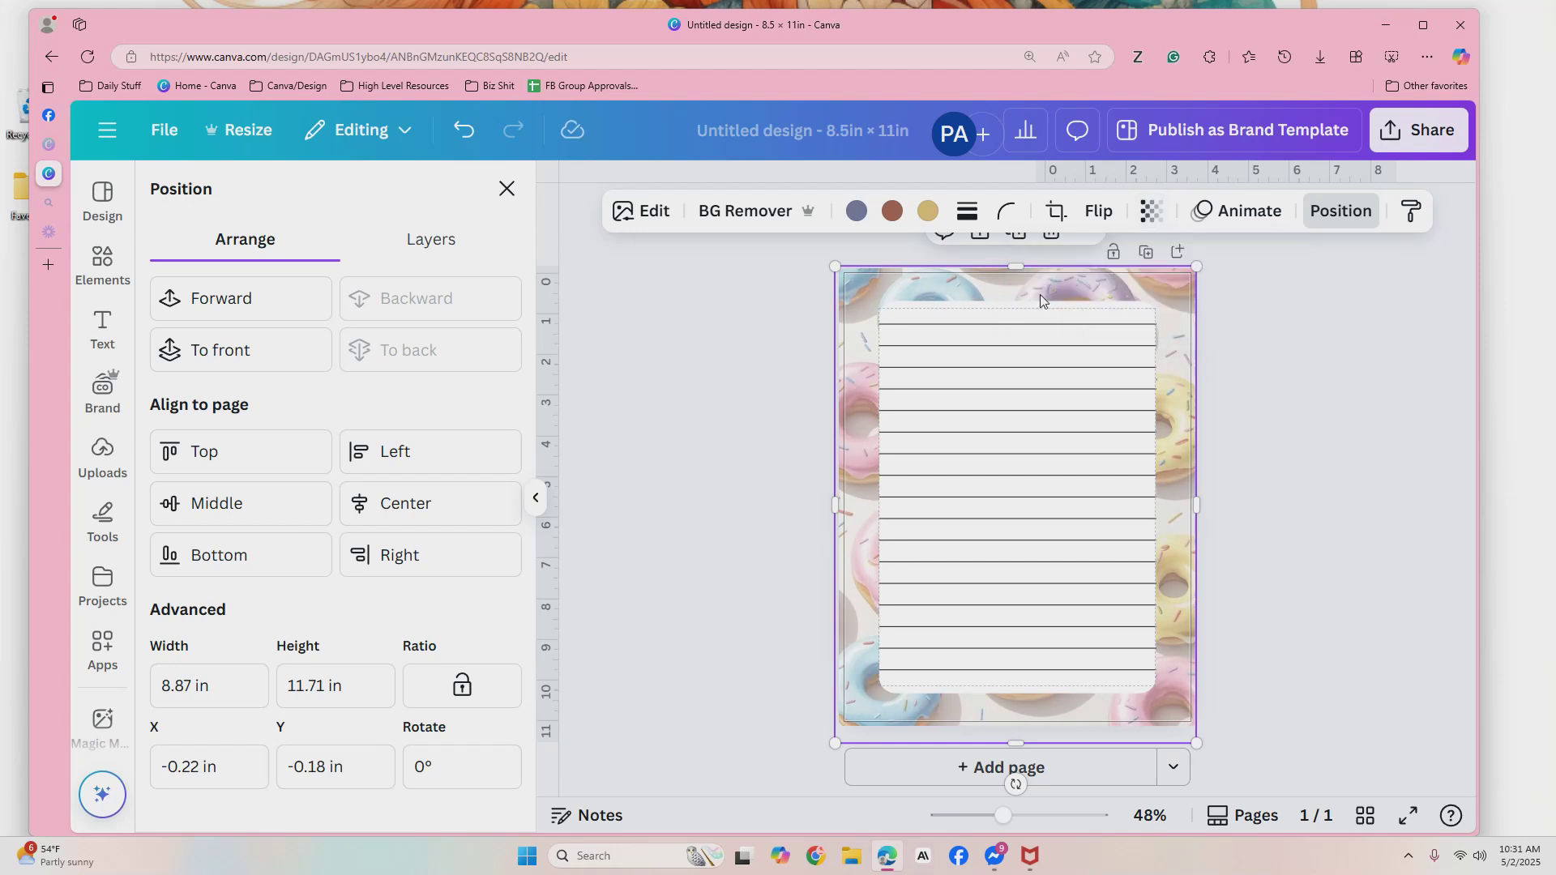
Step: Give the white rounded rectangle a thin solid black border
click(990, 361)
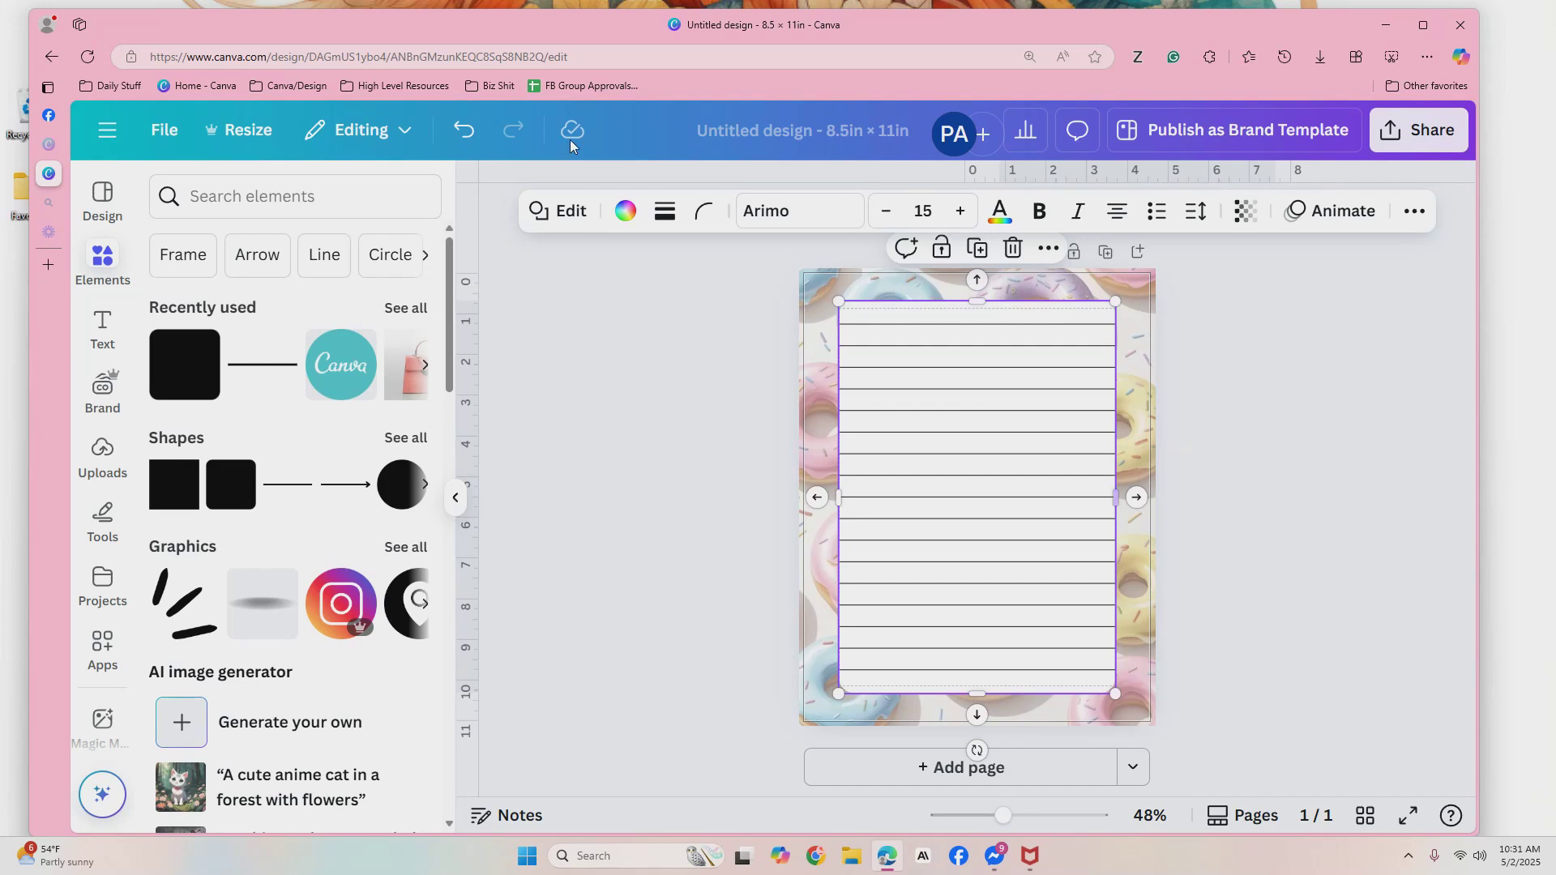
click(665, 213)
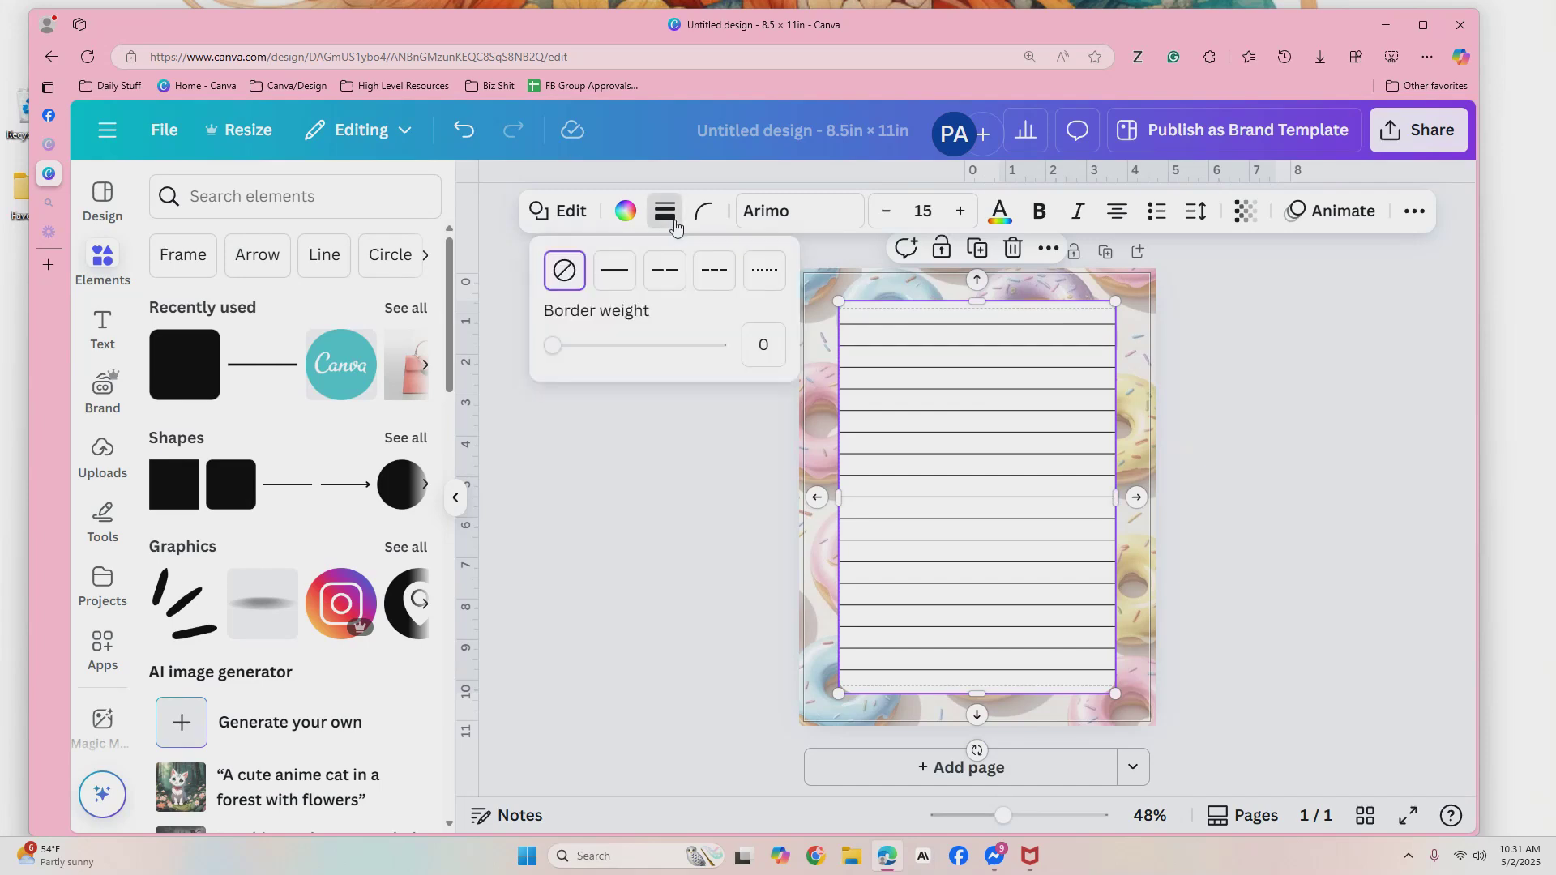
click(620, 274)
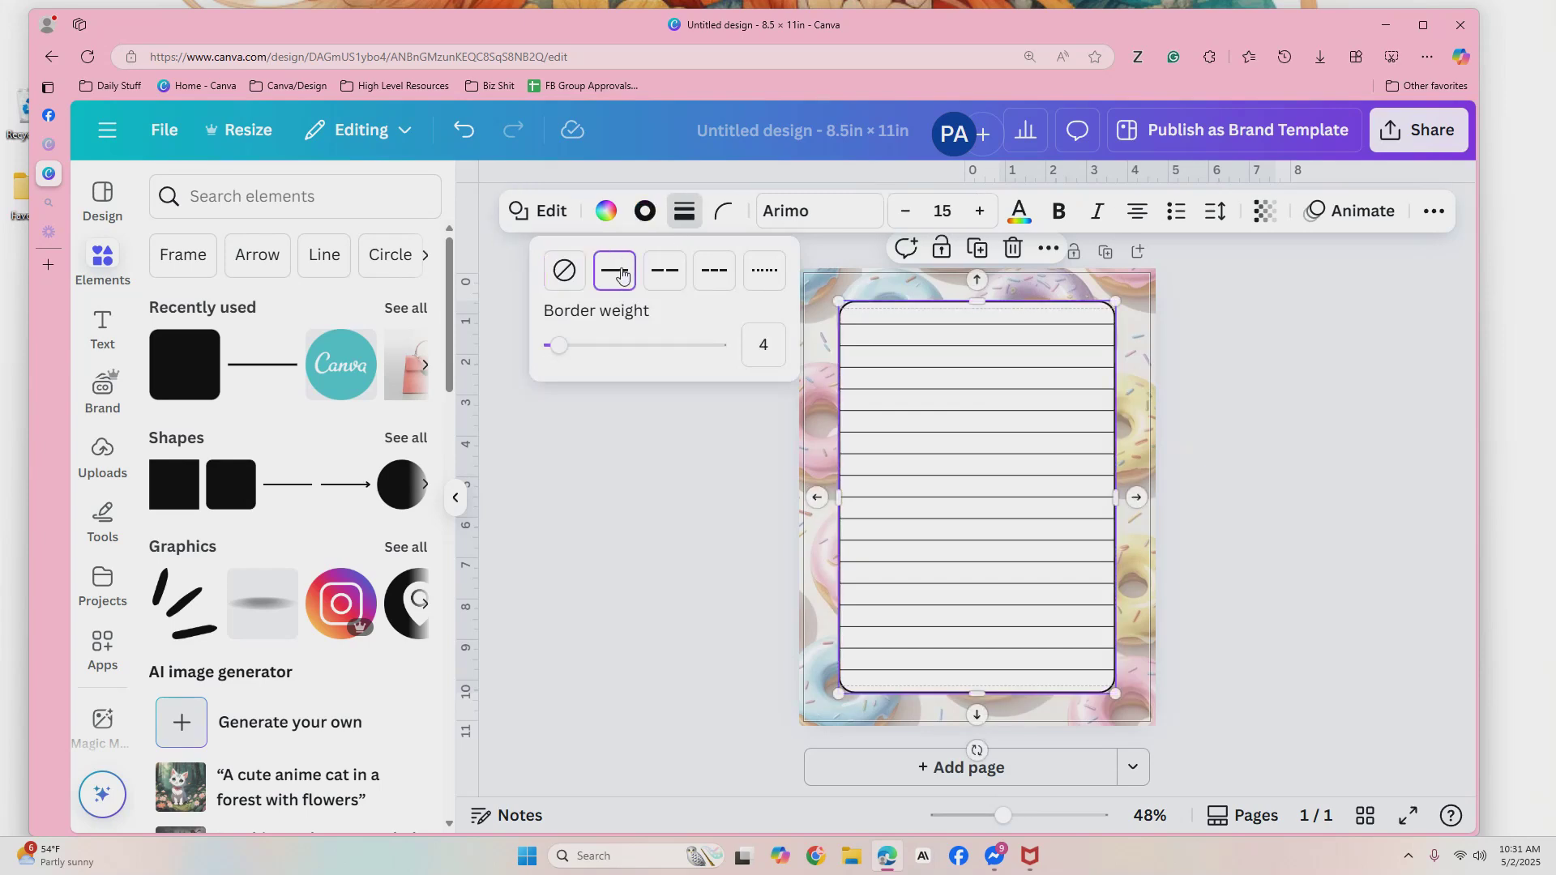
click(761, 344)
key(Escape)
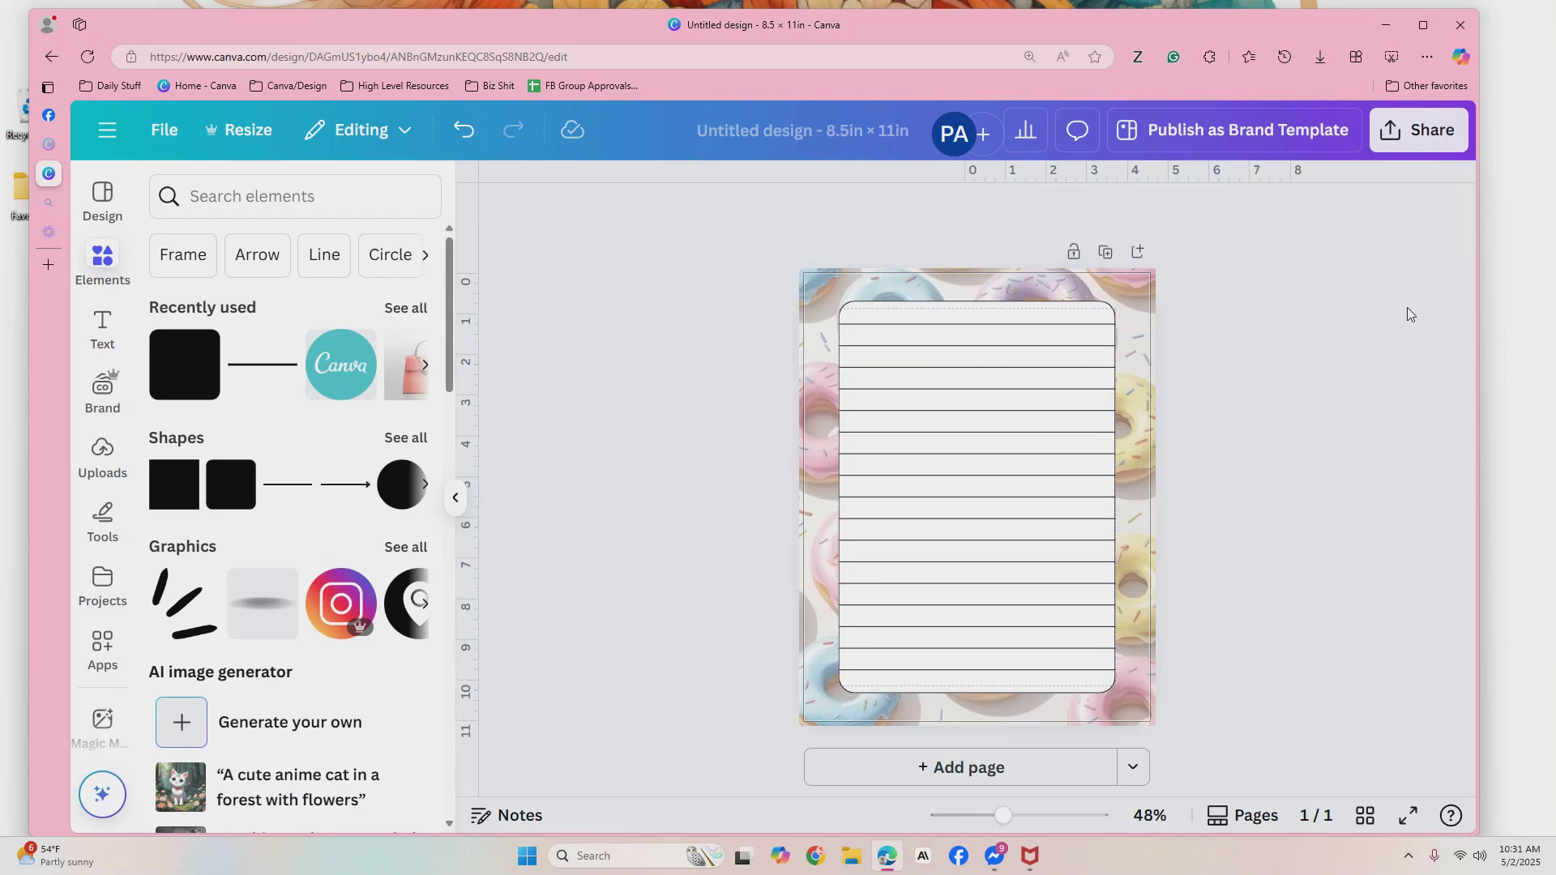
Step: Look through the uploaded images and the Downloads folder for a donut cluster graphic
click(99, 462)
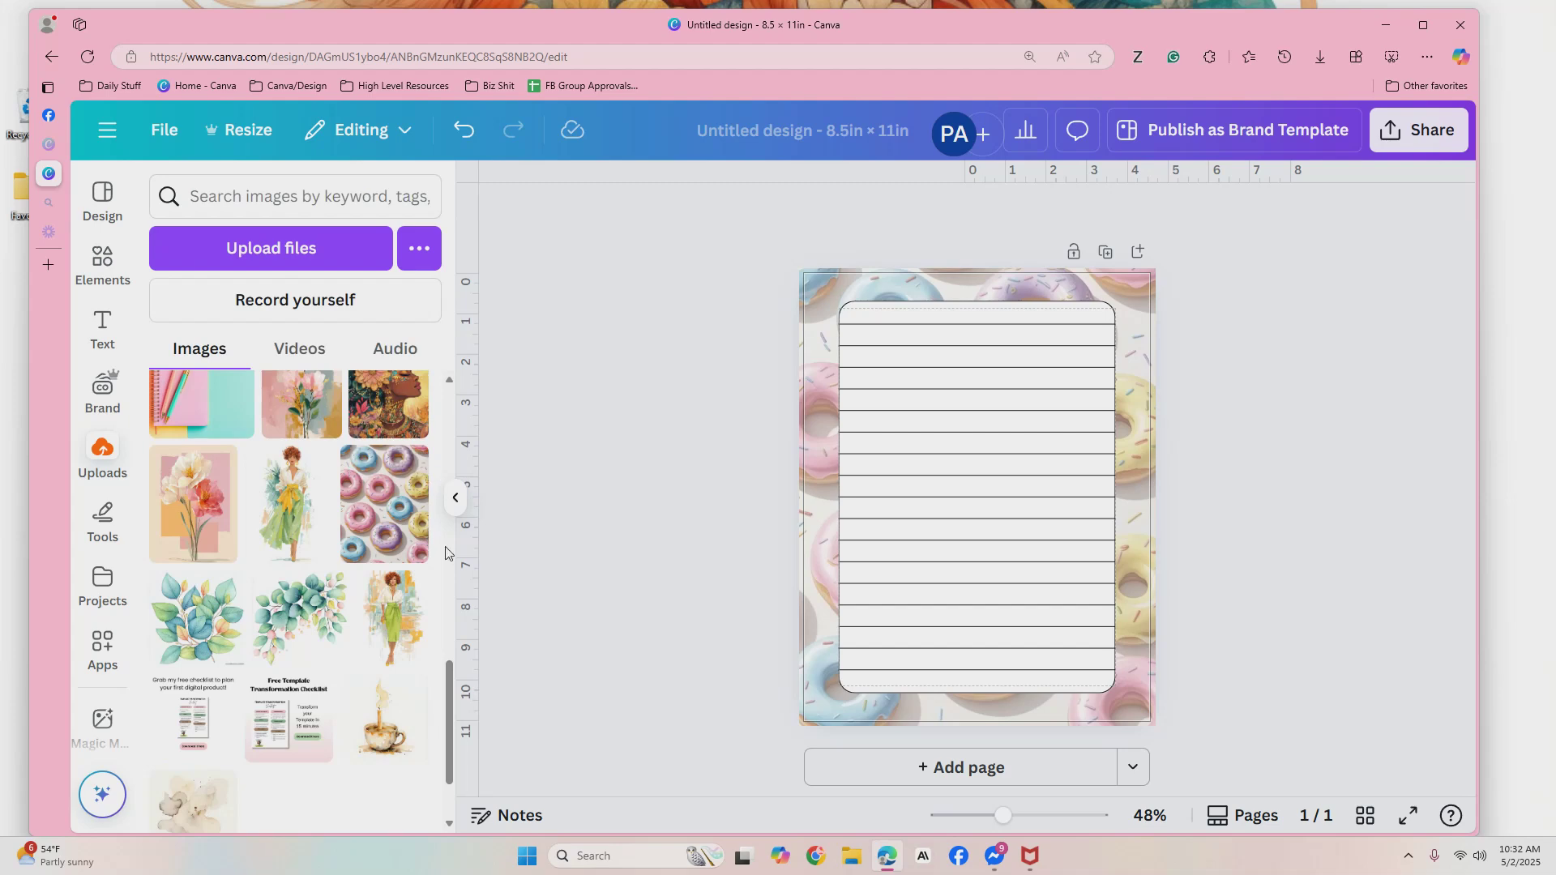
scroll(450, 698, down, 5)
scroll(450, 781, down, 2)
scroll(365, 649, up, 10)
click(308, 255)
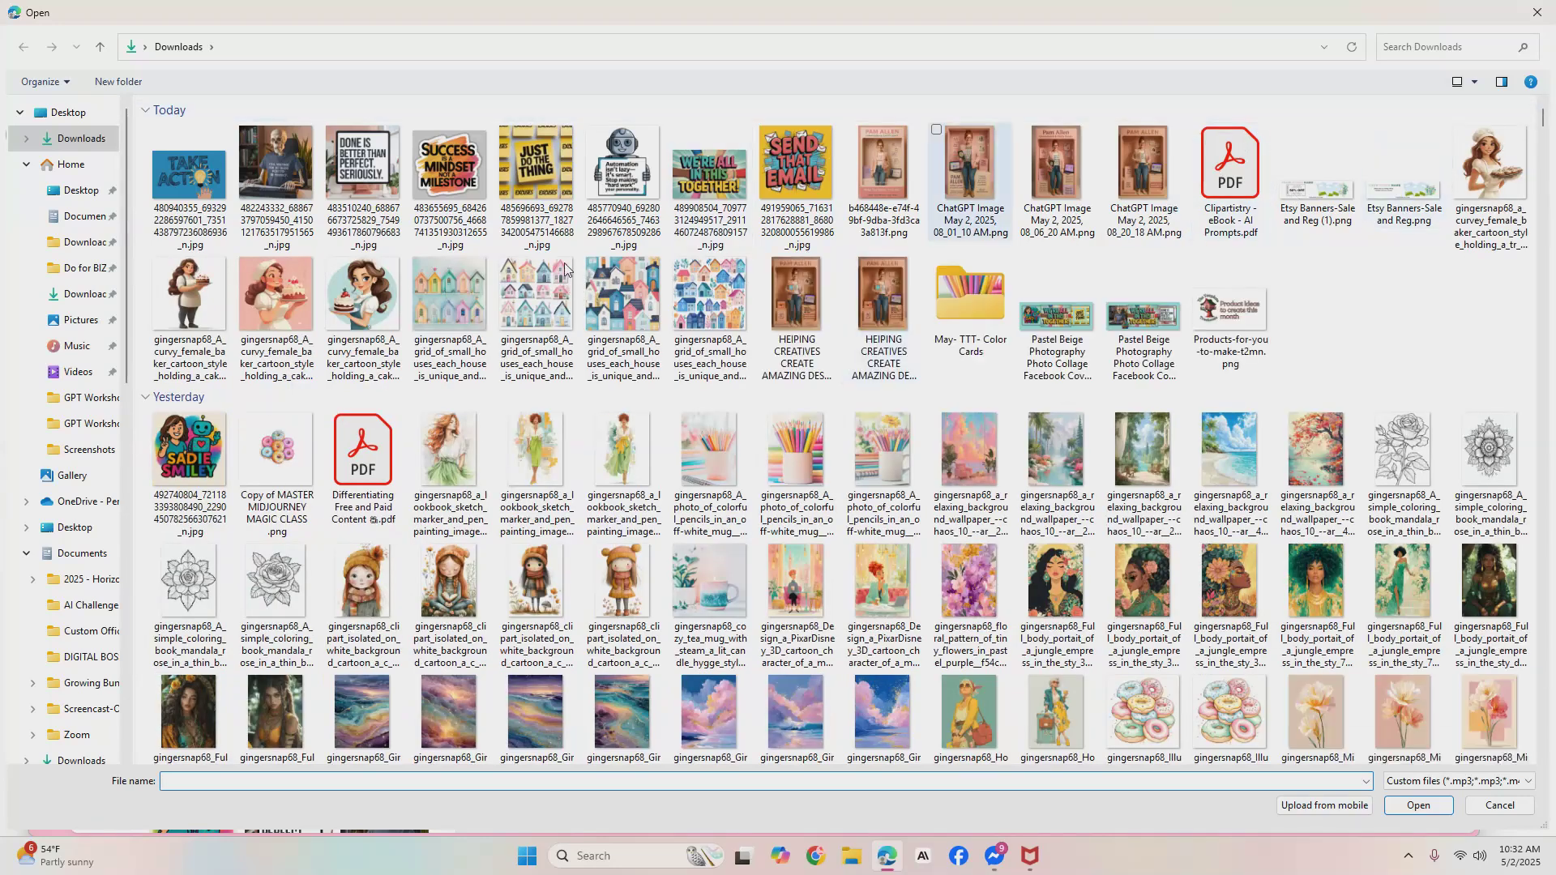
key(Escape)
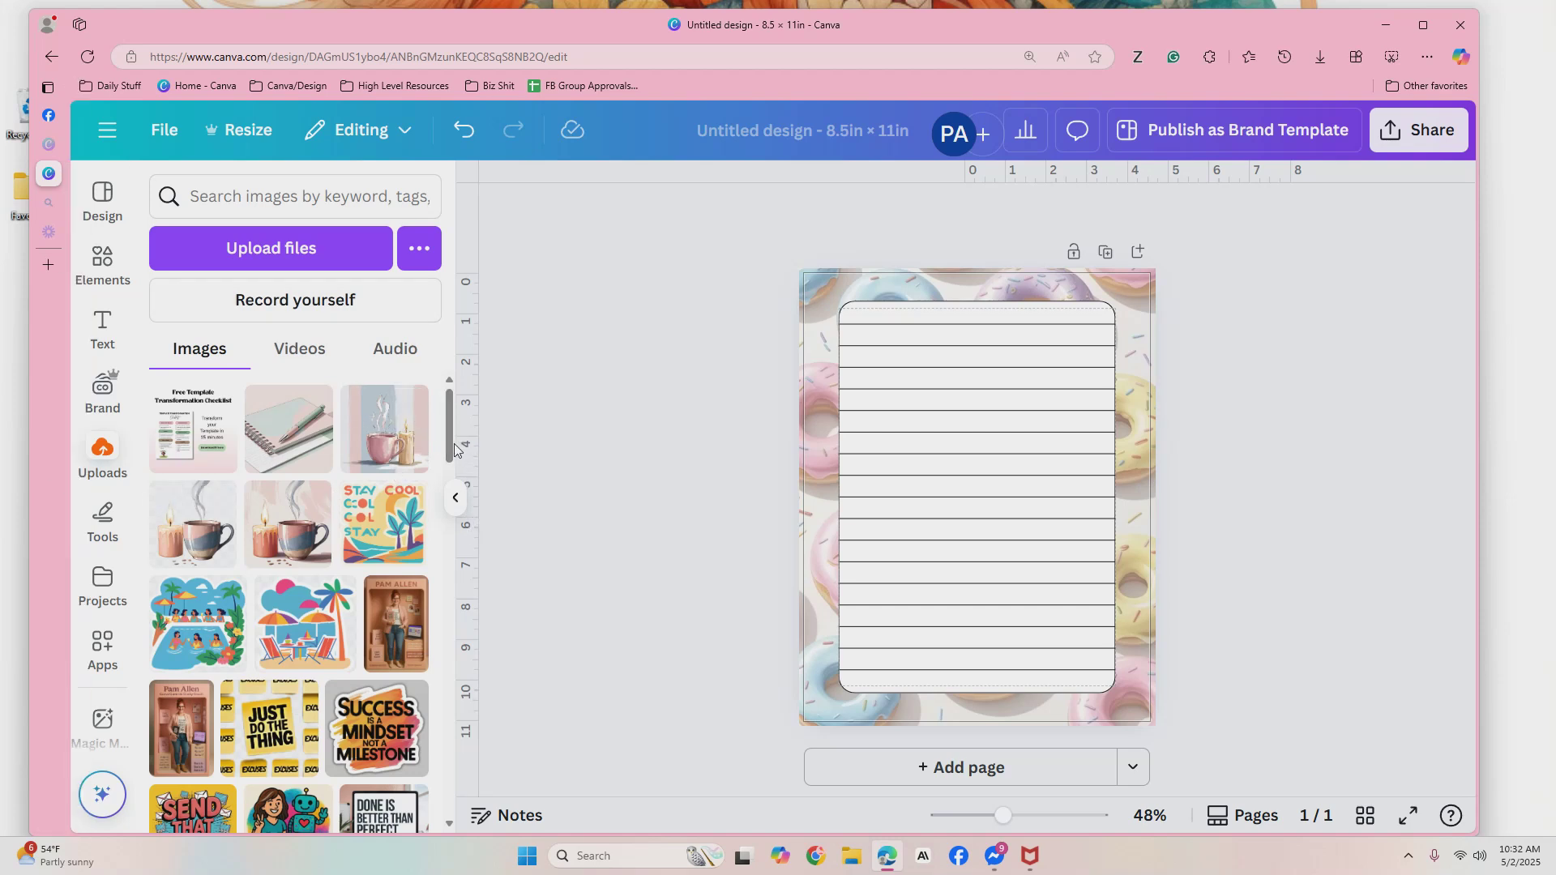
scroll(453, 447, down, 3)
scroll(450, 421, up, 3)
Step: Insert the uploaded file "Copy of MASTER MIDJOURNEY MAGIC CLASS.png" from Downloads onto the page and remove its background
click(293, 264)
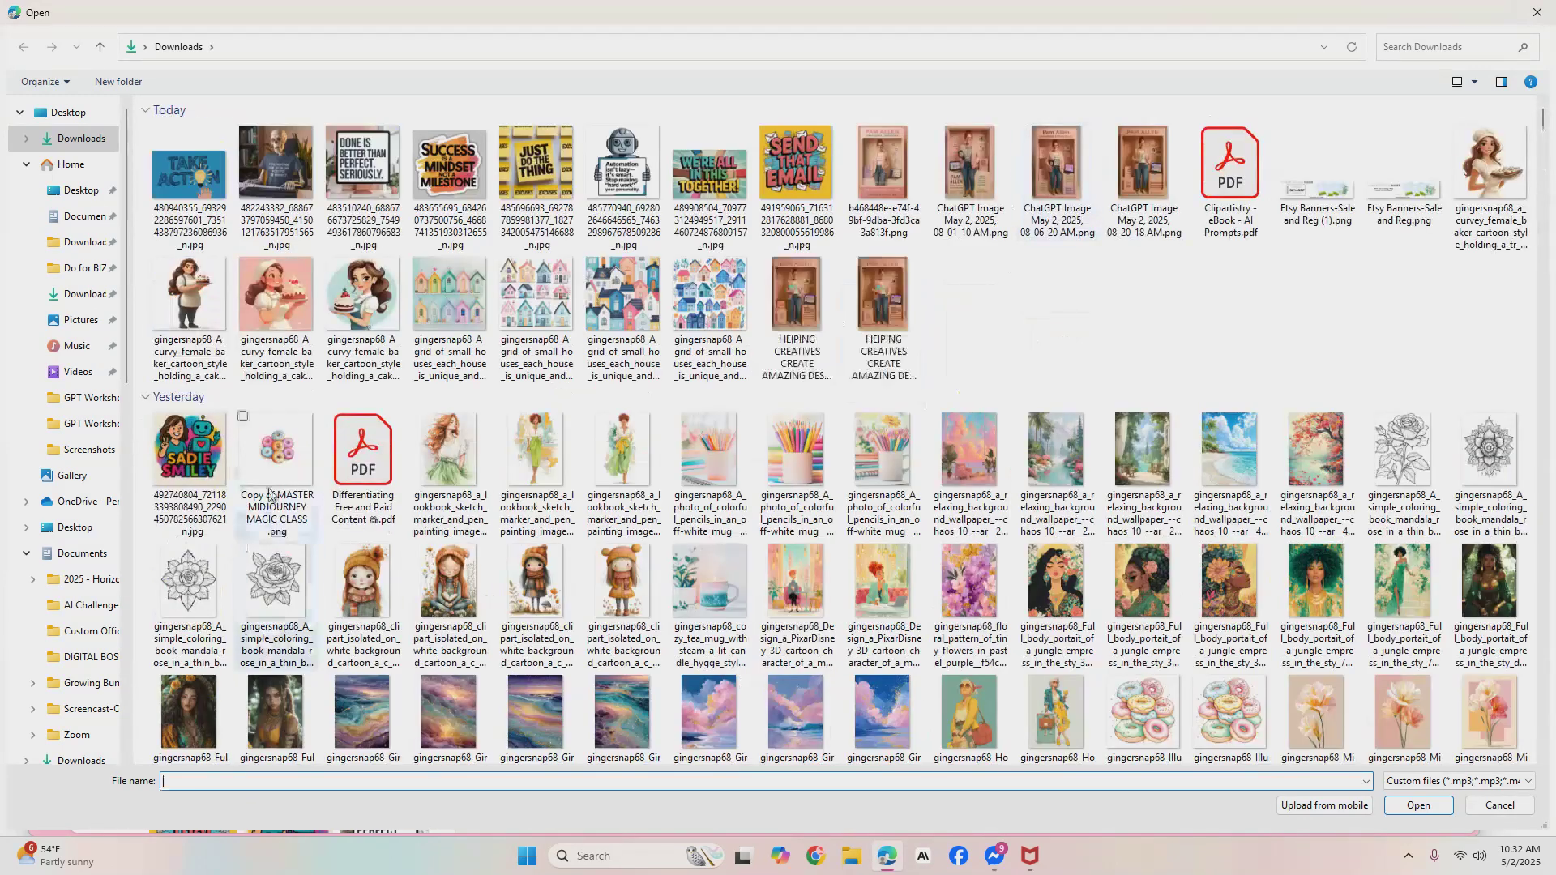
double_click(276, 454)
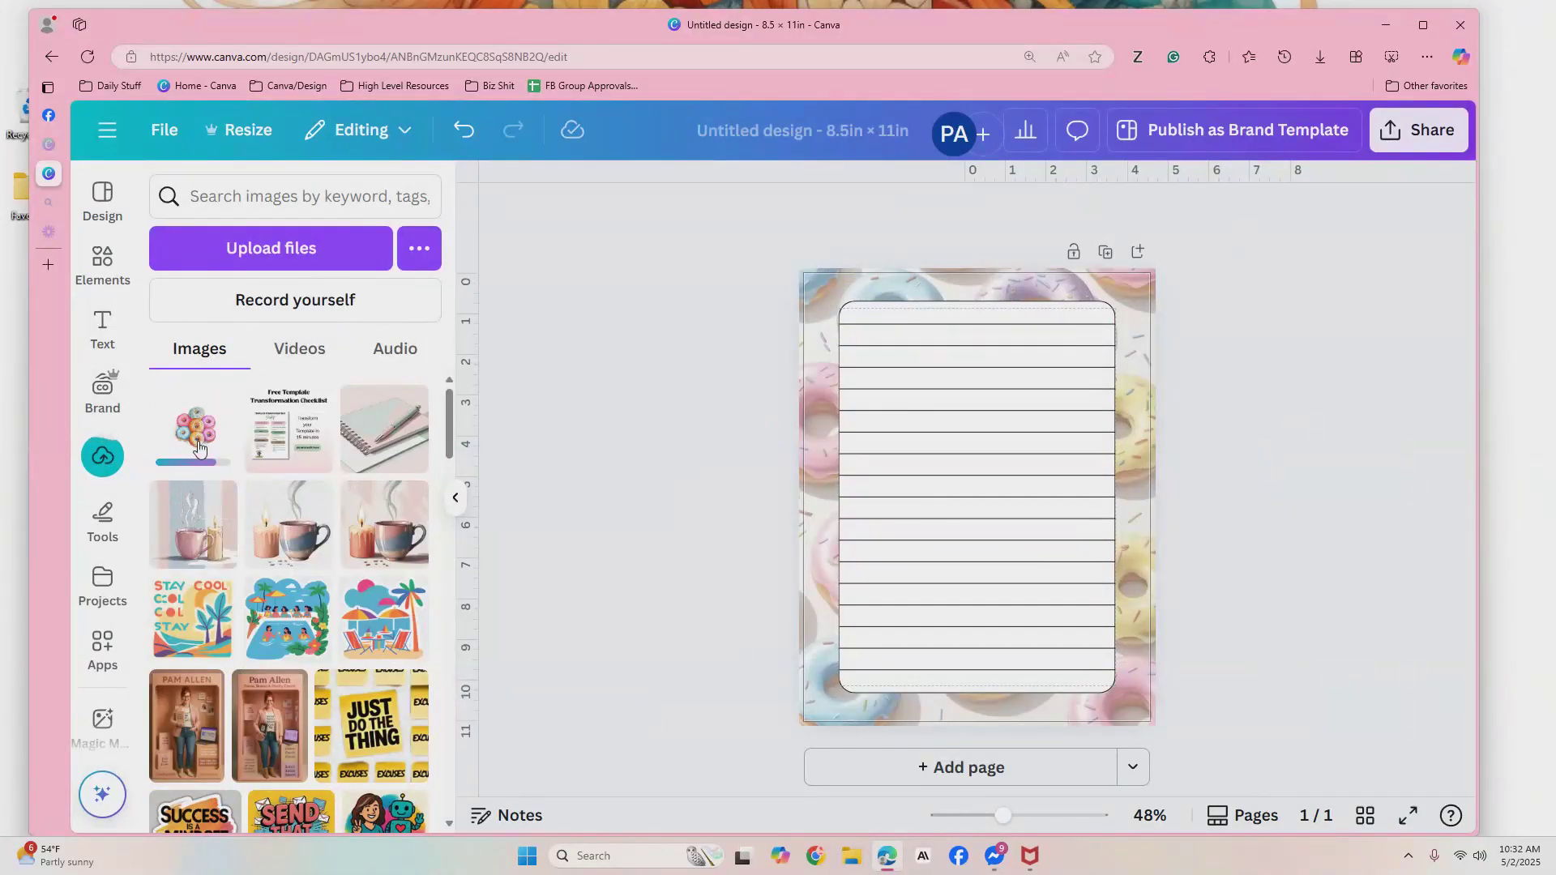
click(653, 212)
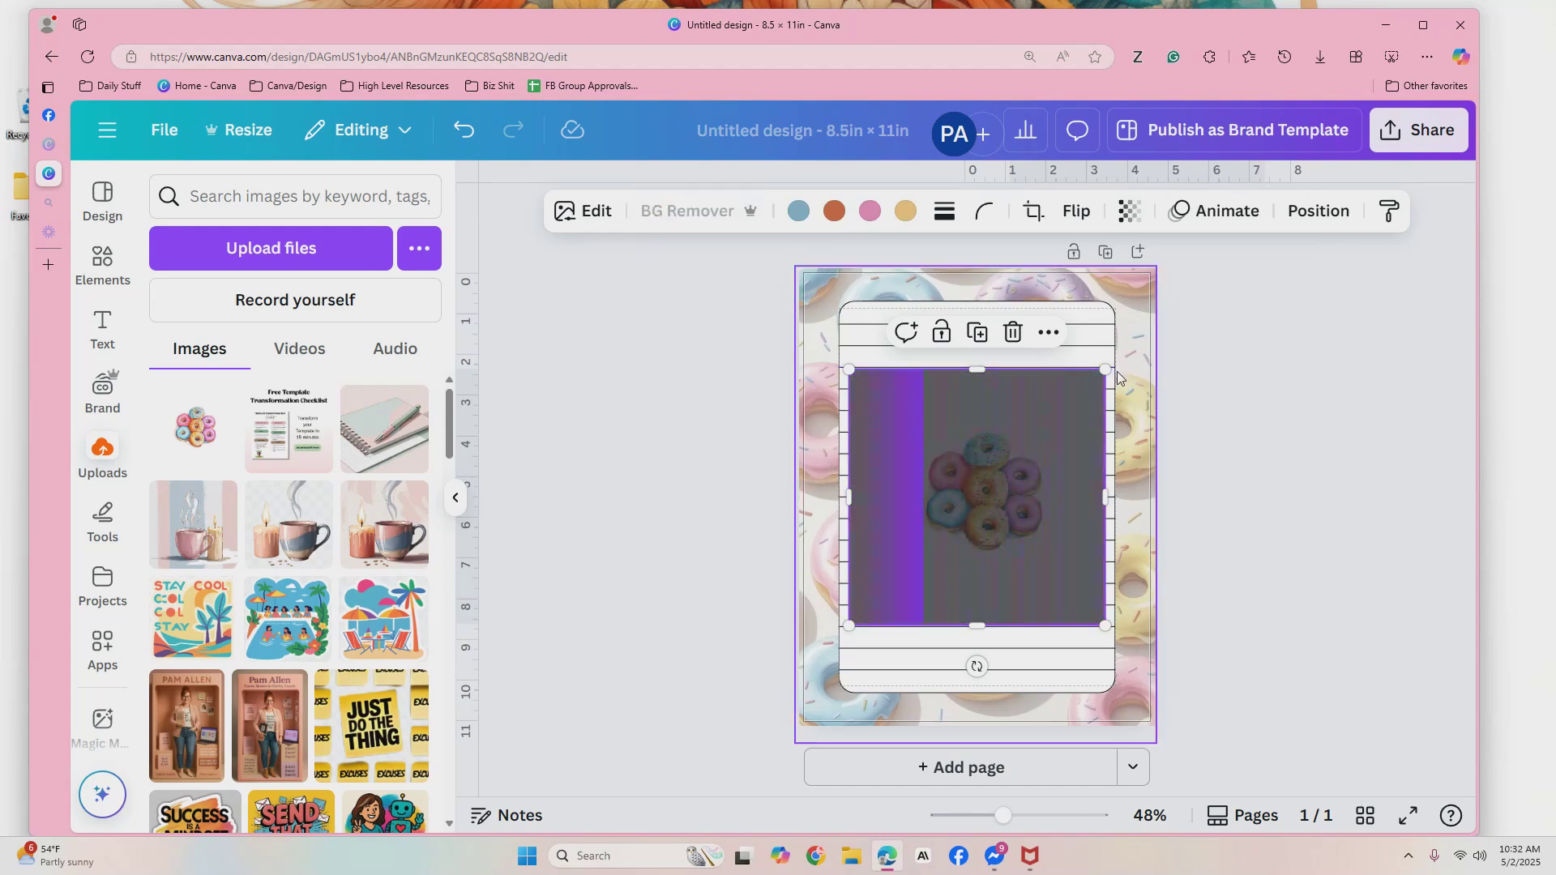
Step: Move the donut cluster image backward five levels in the layer order
click(1318, 212)
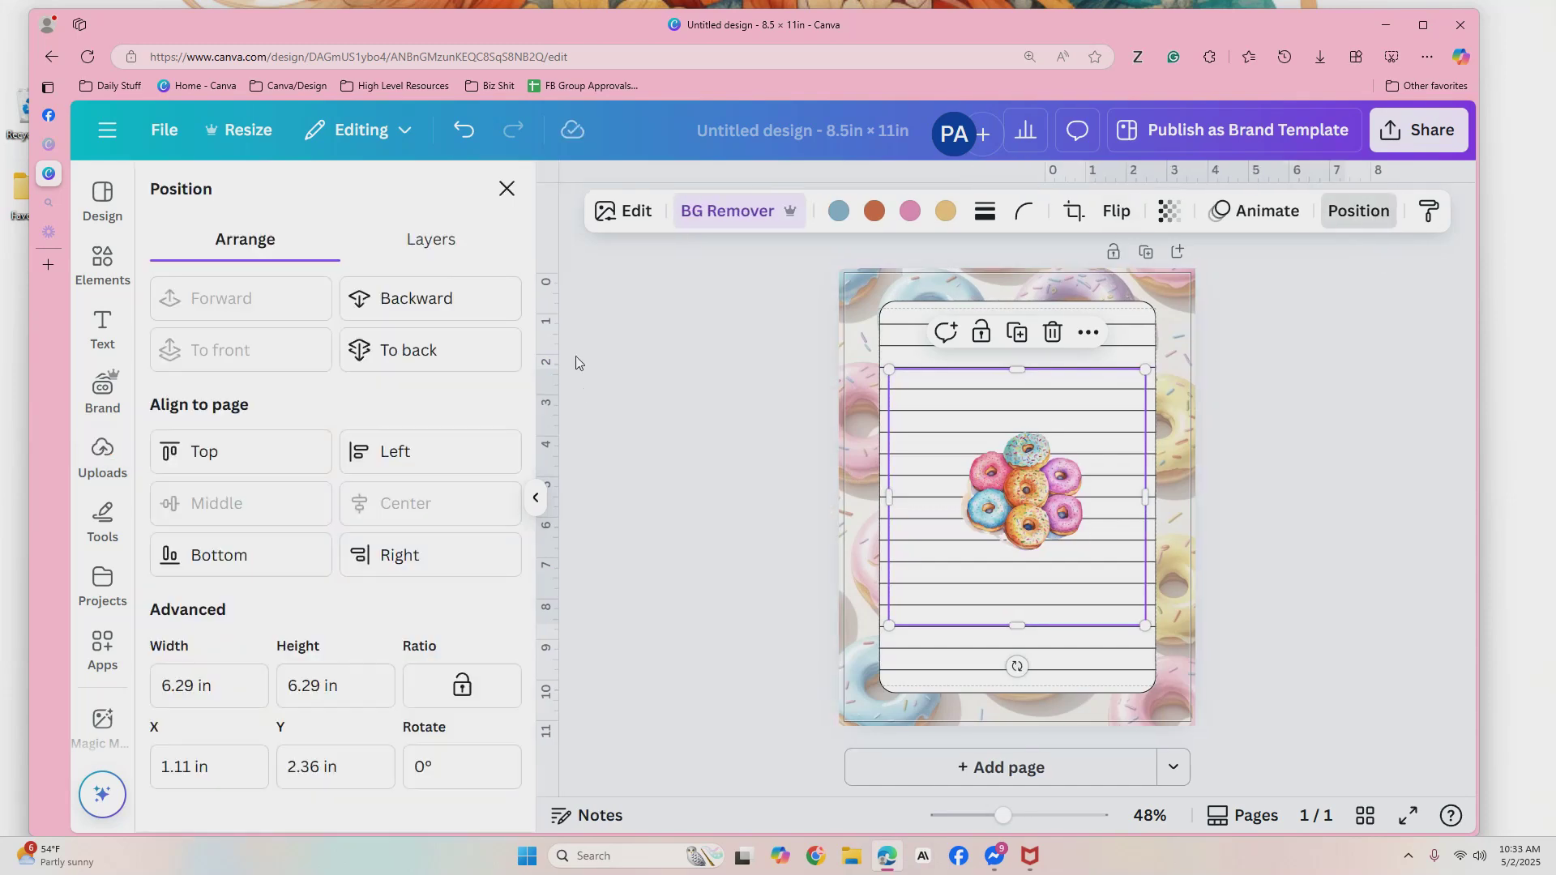
click(439, 320)
click(442, 313)
click(442, 313)
click(442, 313)
click(441, 313)
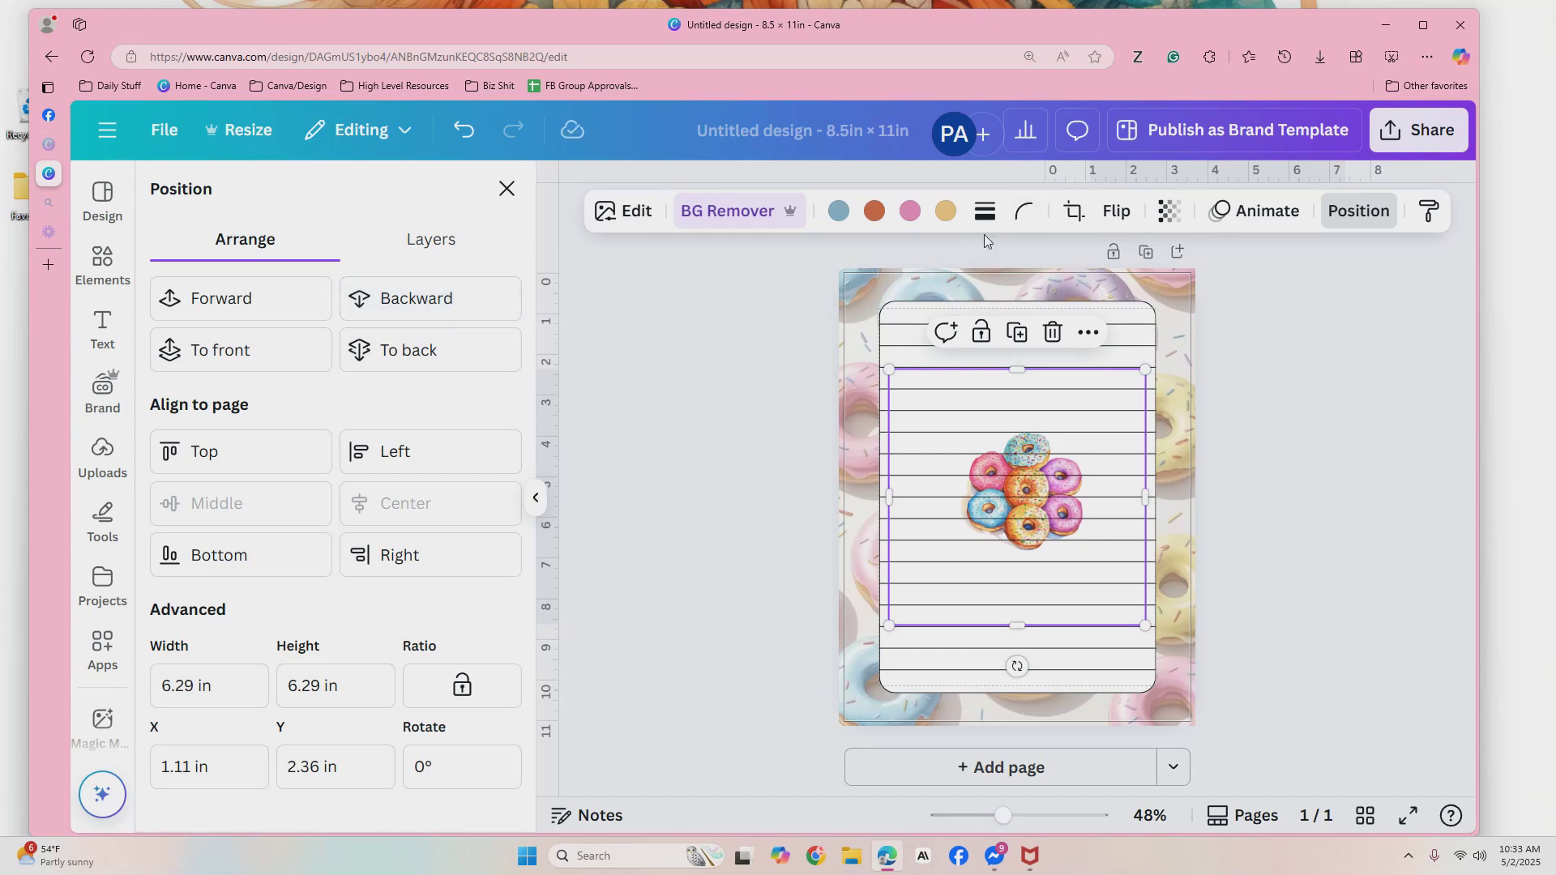
Step: Fade the donut cluster image in the middle of the page to a transparency of 25
click(1181, 212)
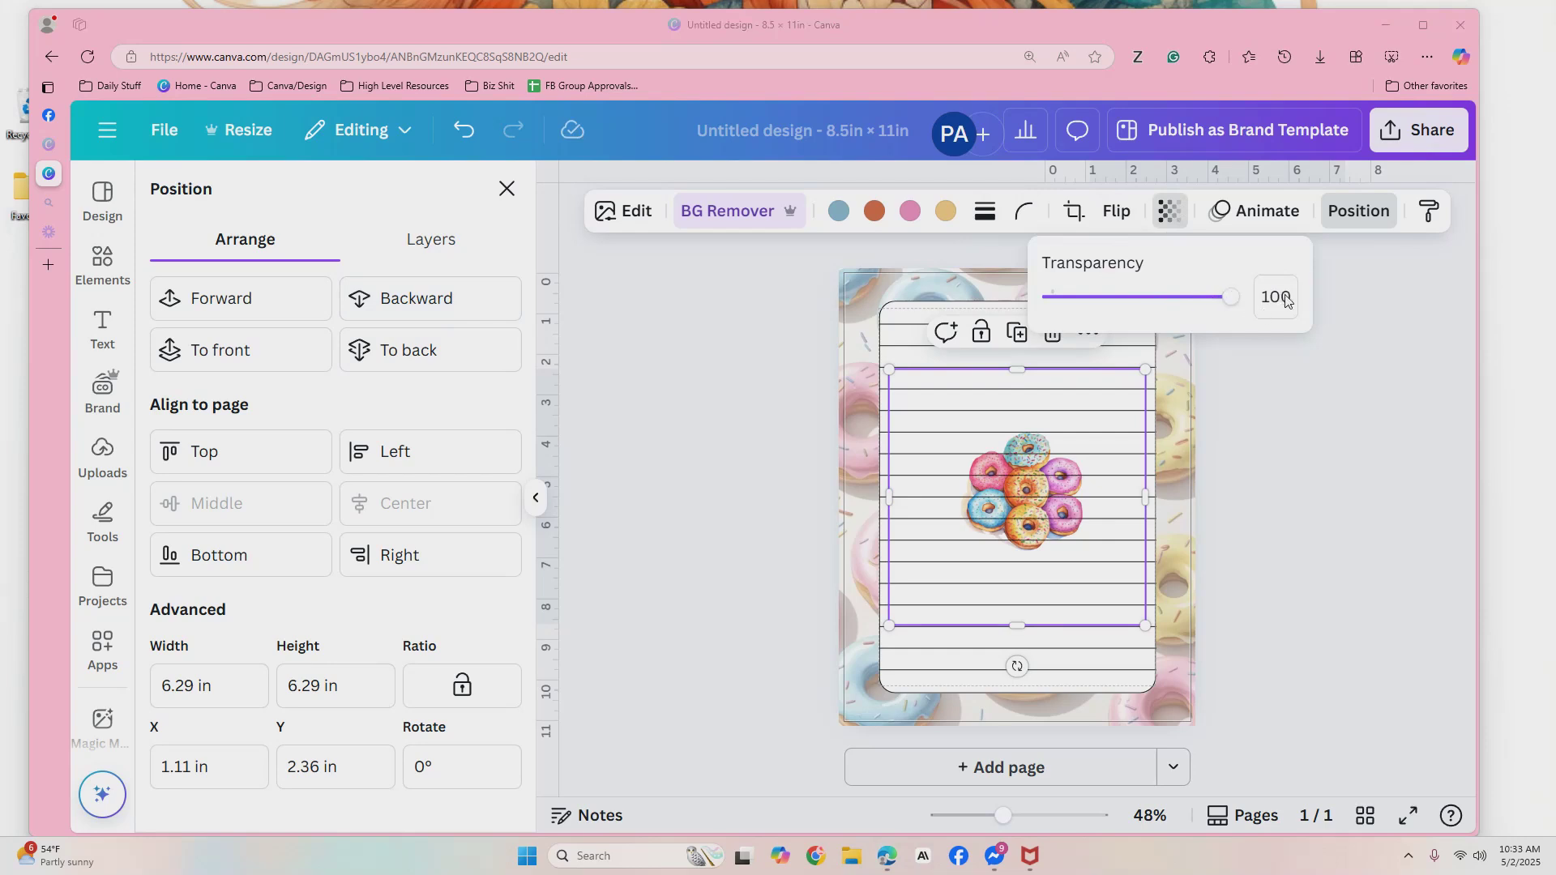
drag(1230, 297, 1097, 314)
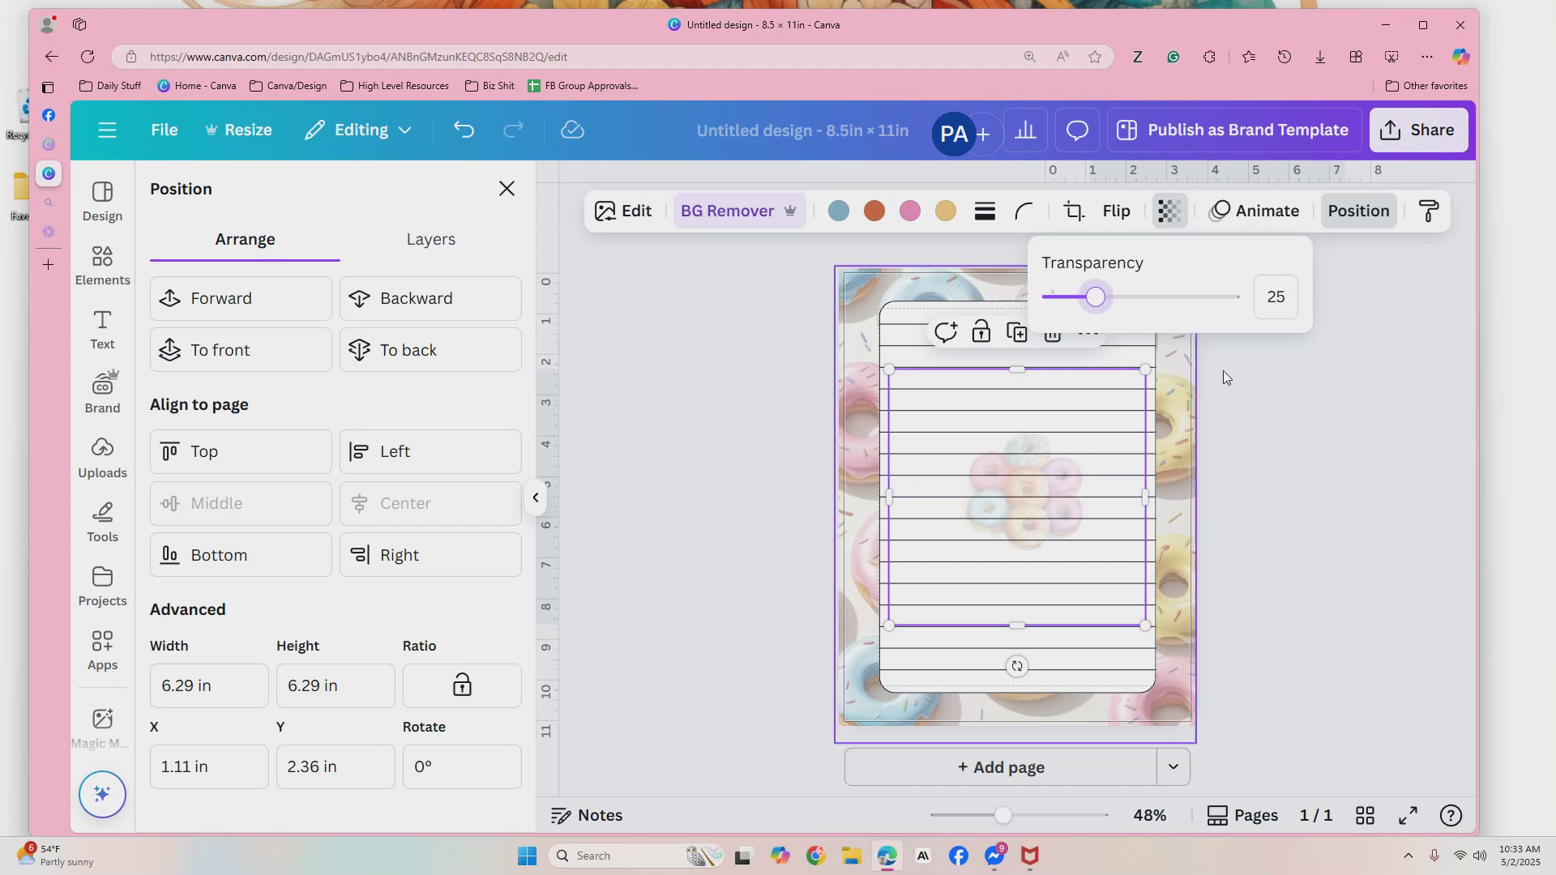
click(1106, 380)
Step: Move the donut cluster to the page's lower-right corner, at about X 3.45 in and Y 6.21 in, and set its transparency to 97
drag(1116, 399, 1201, 534)
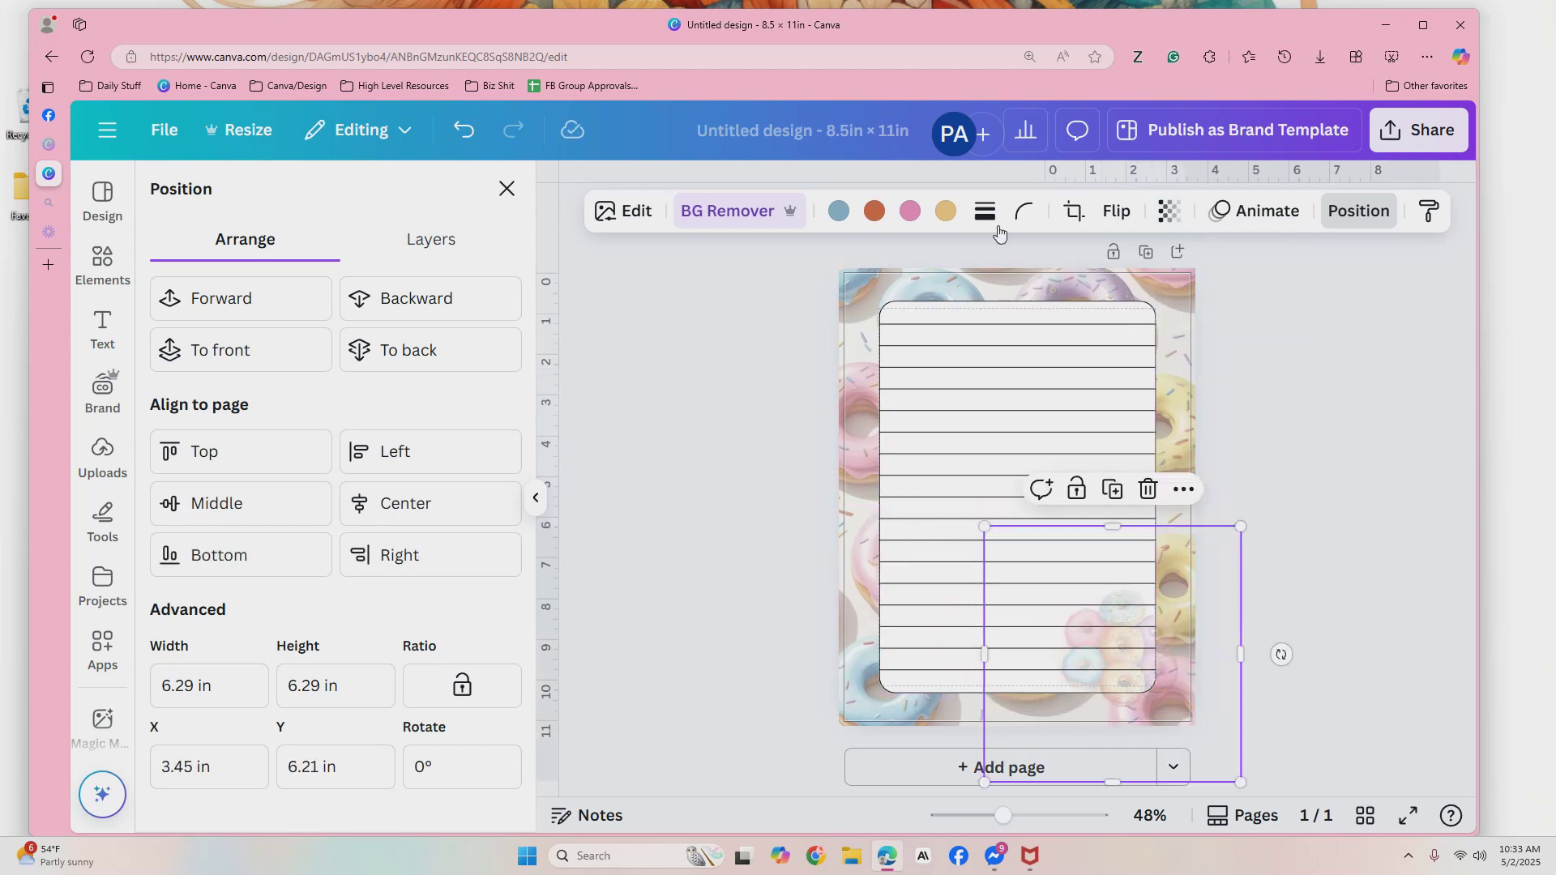
click(1169, 211)
drag(1102, 301, 1227, 293)
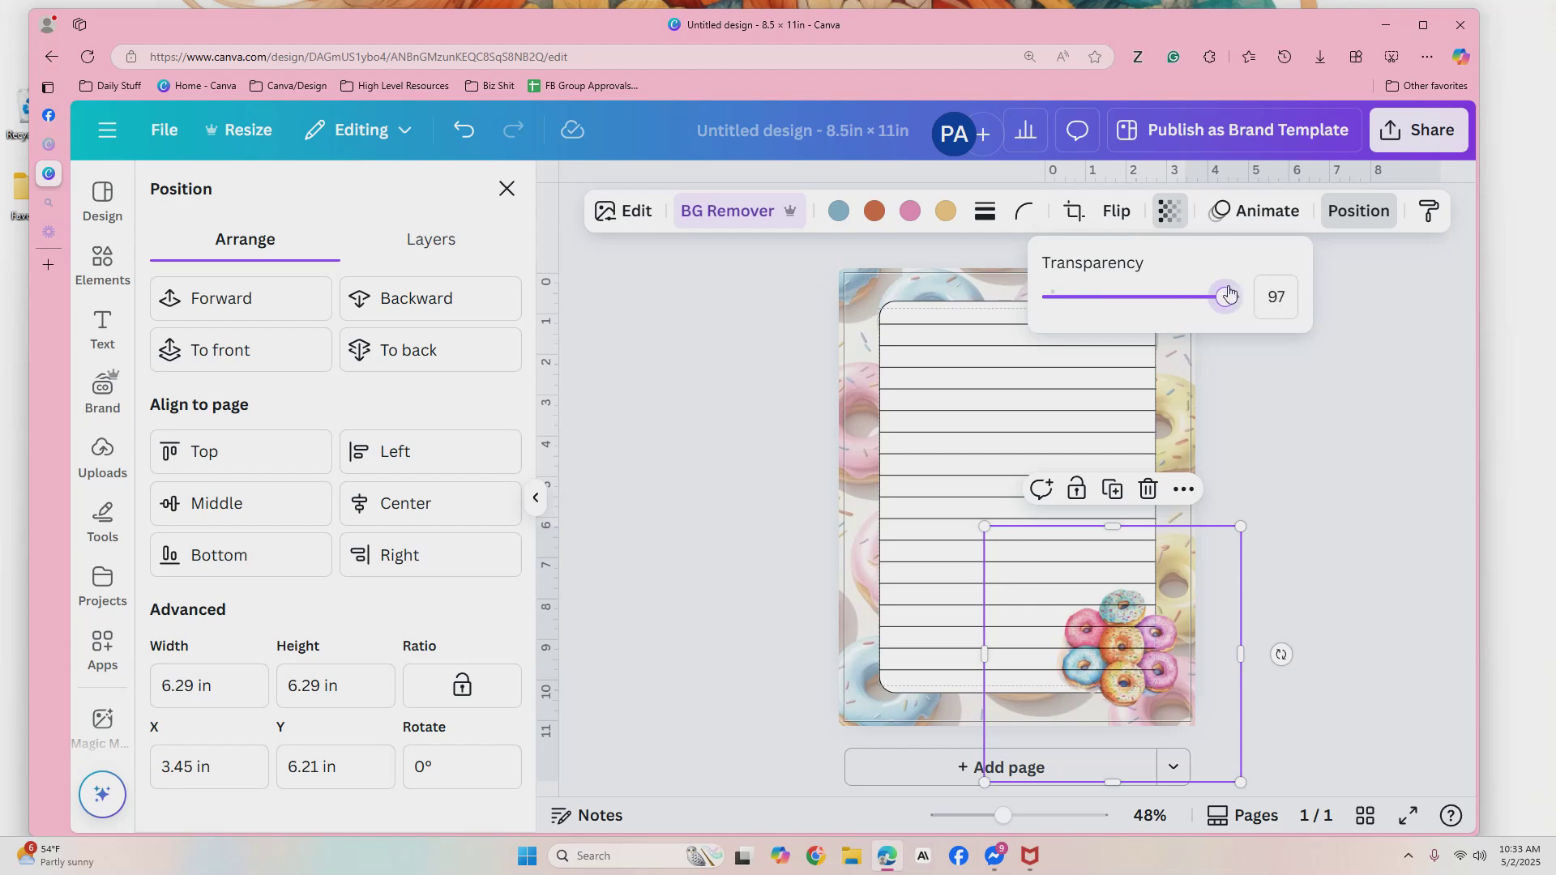
click(1321, 418)
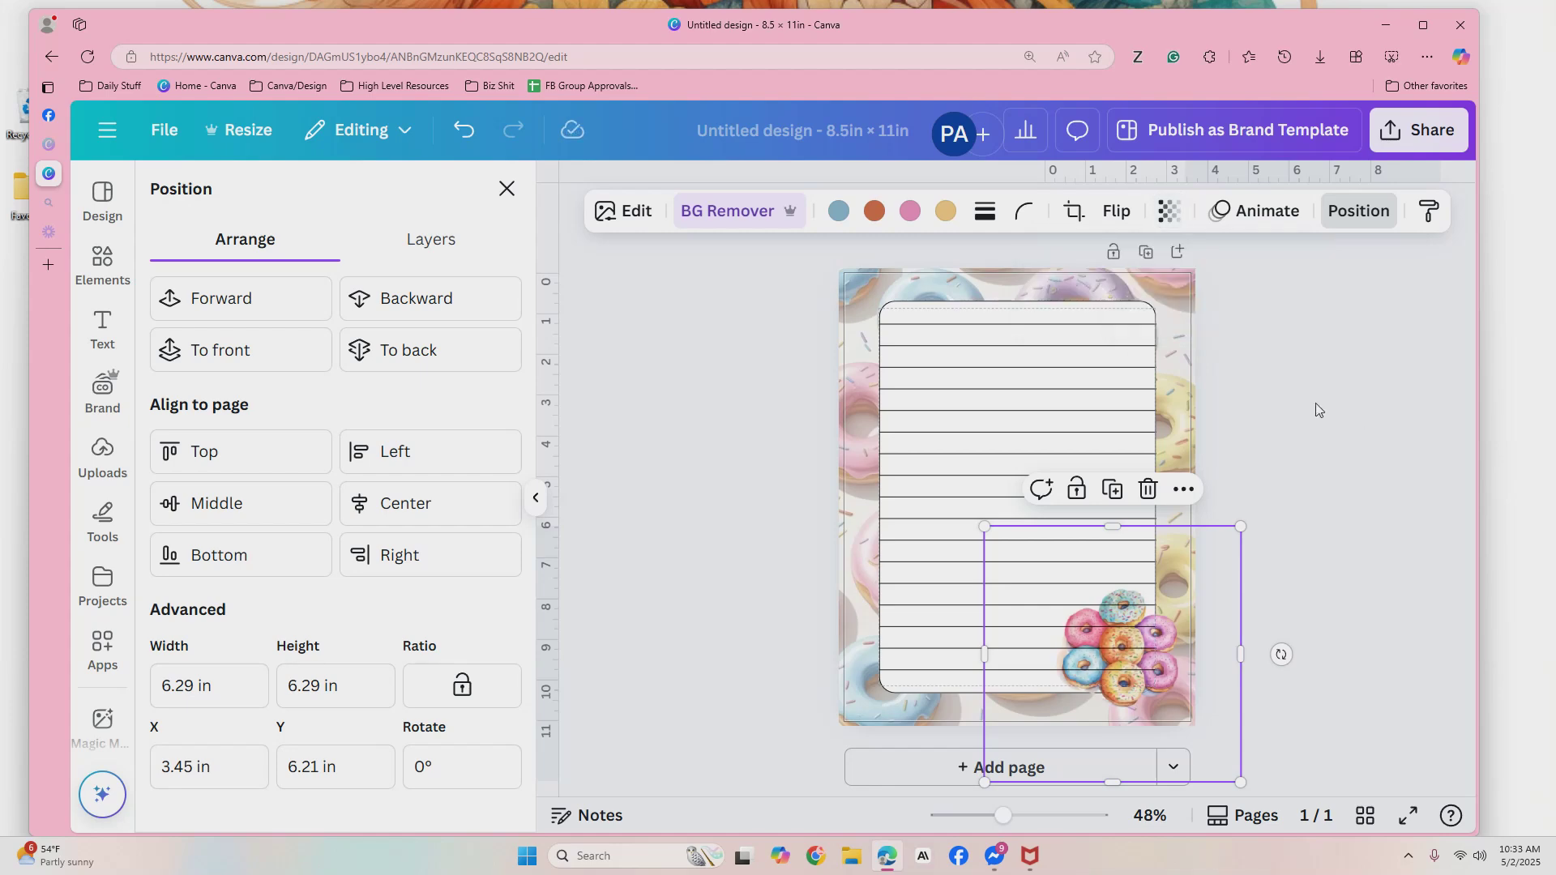
click(1300, 385)
Step: Bring the donut cluster in front of all the lines and shrink its image to about 4.69 × 4.69 in
click(1130, 660)
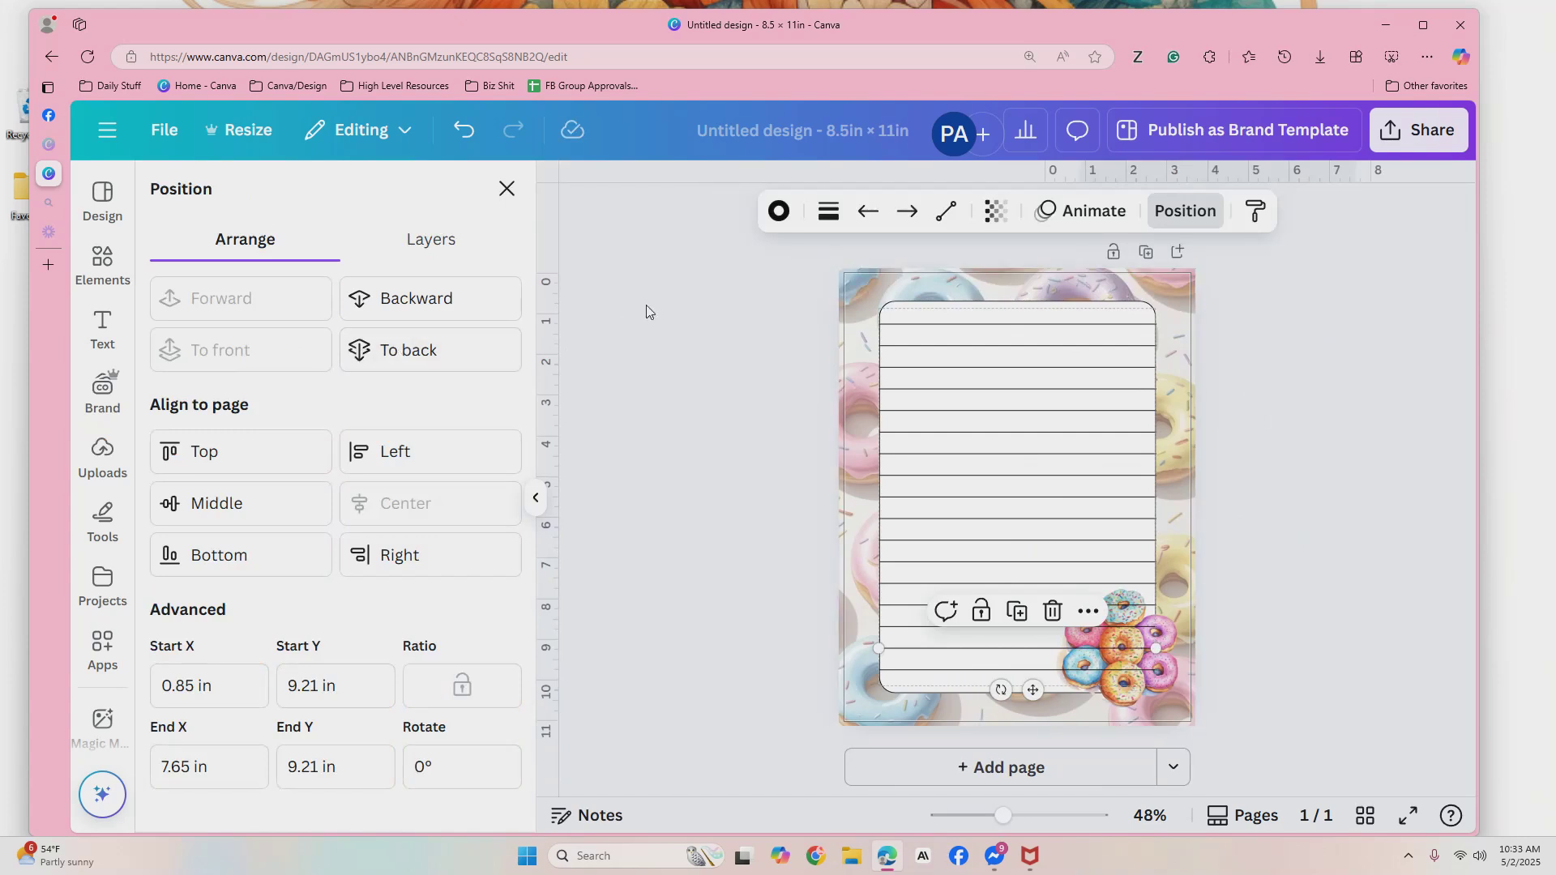
click(1152, 705)
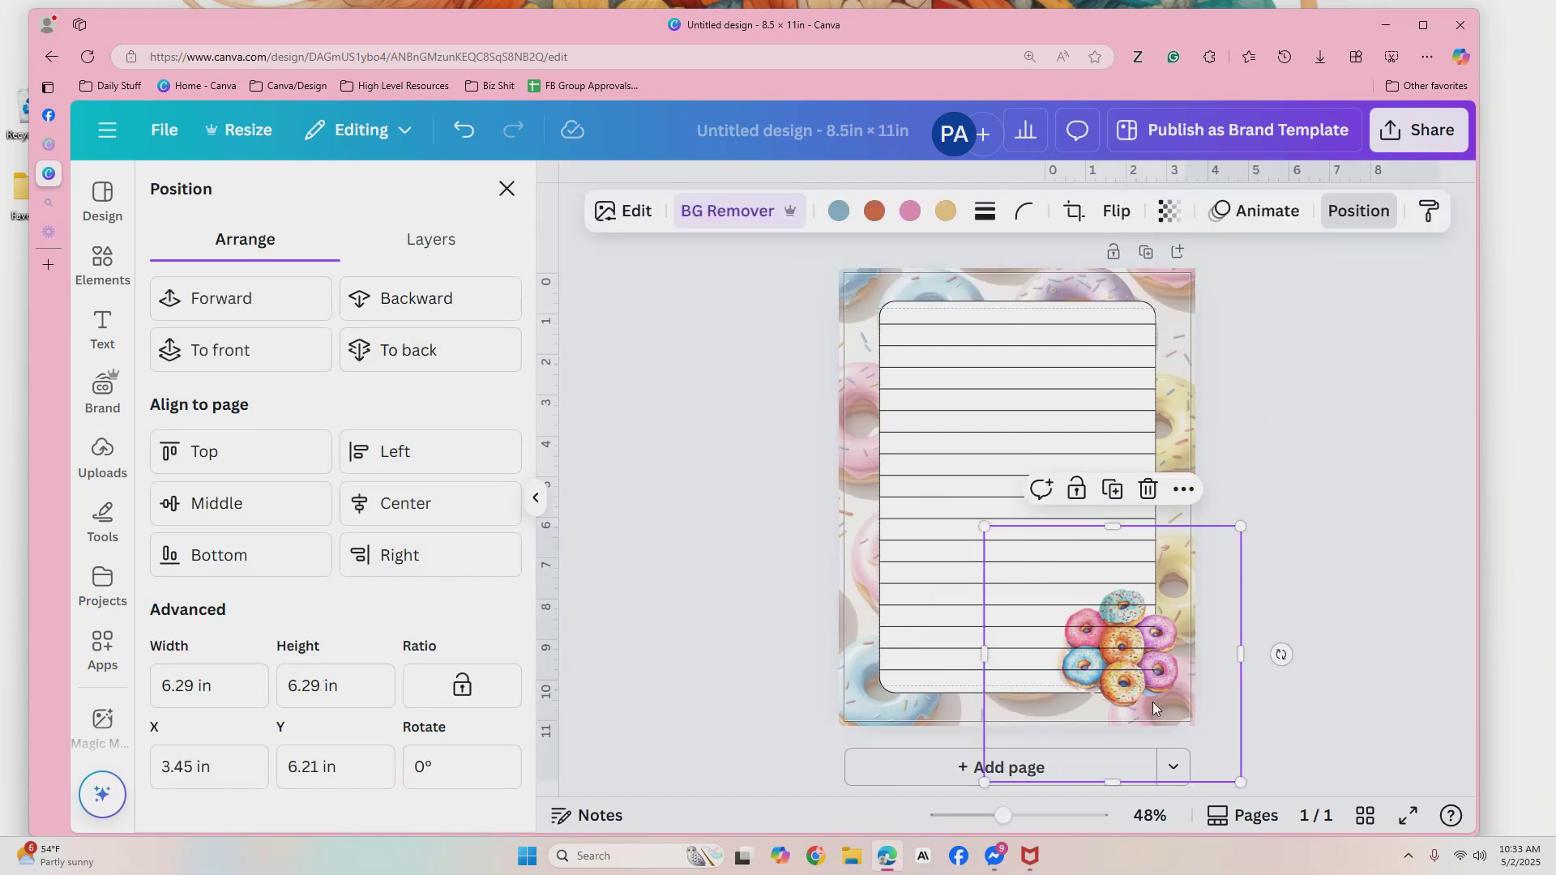
click(276, 362)
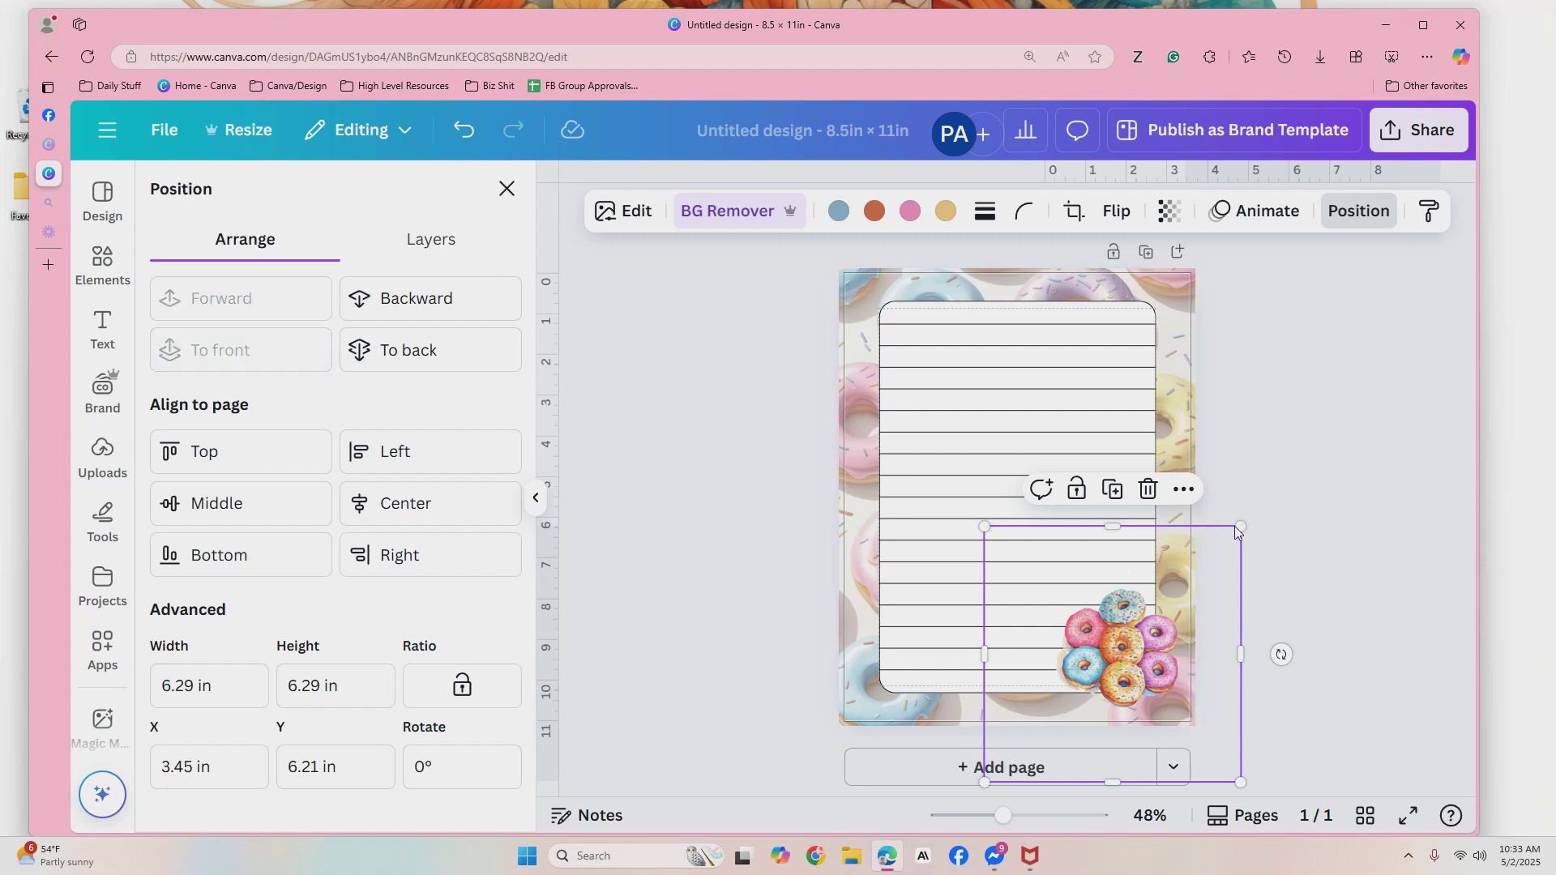
drag(1240, 527, 1176, 592)
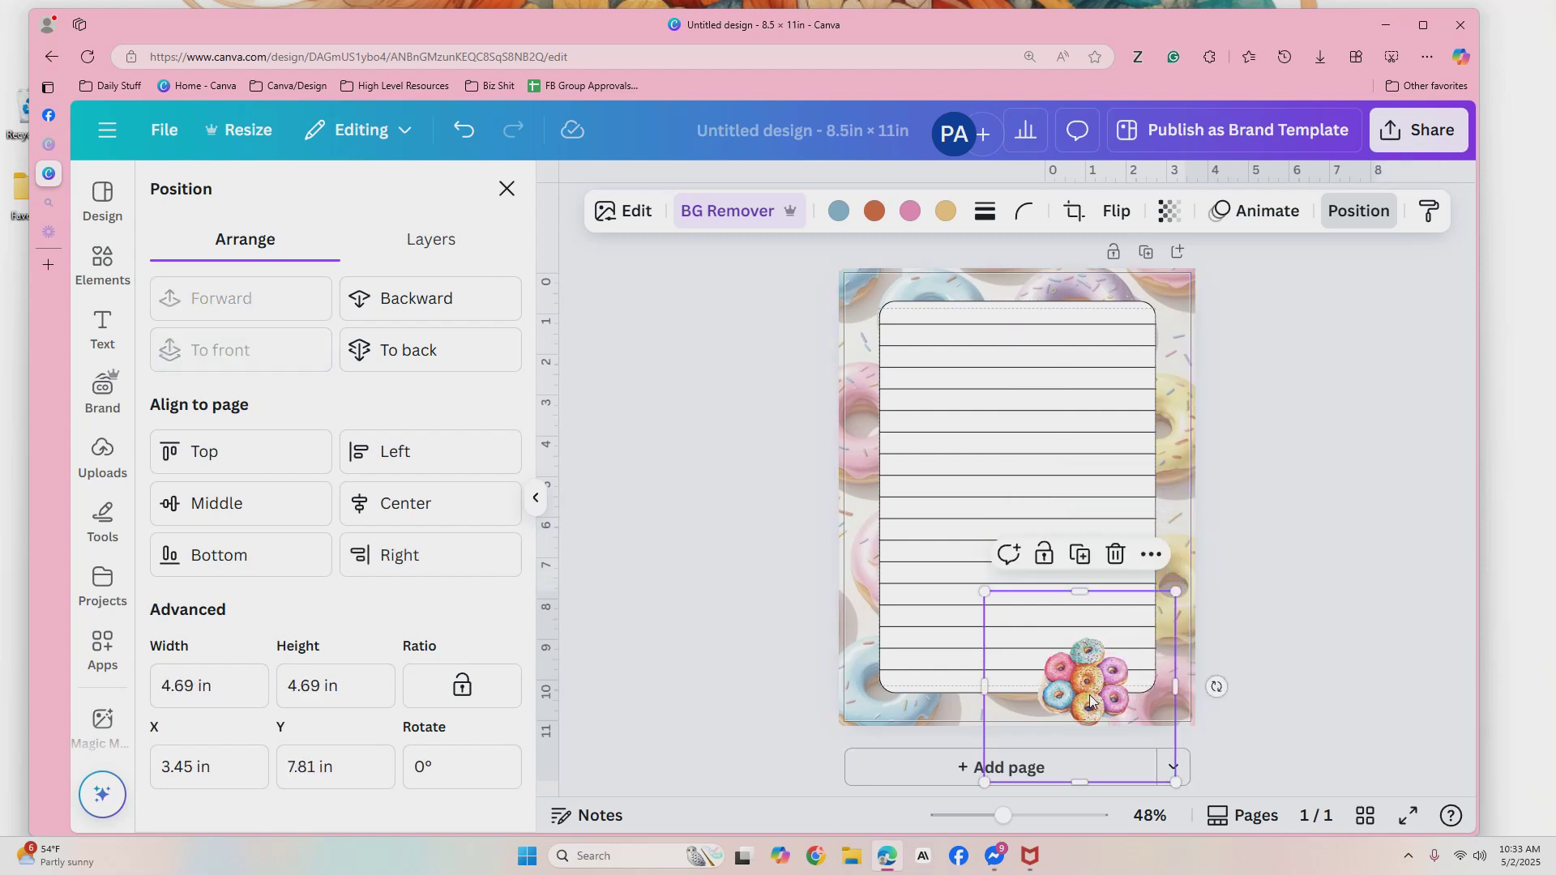